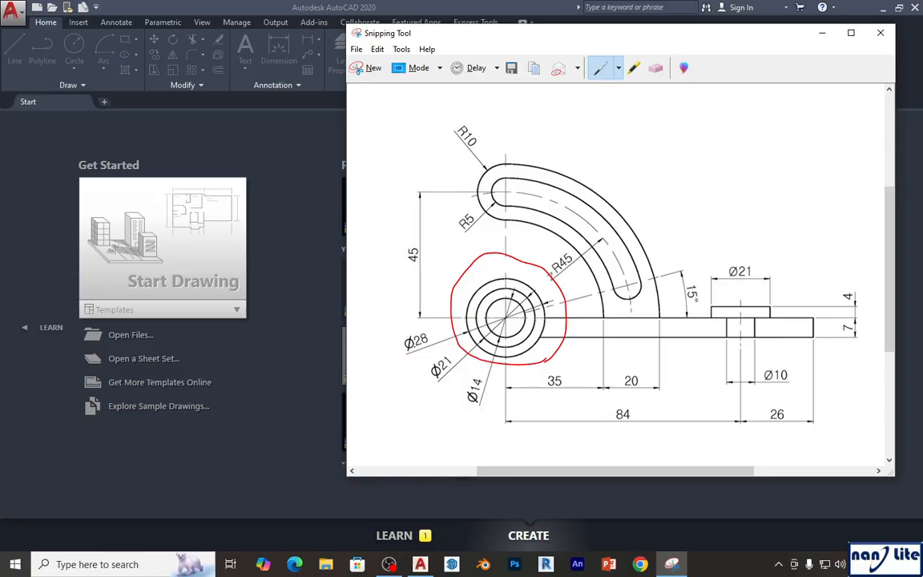
# - Create a new drawing from a template and zoom to show all of it
pyautogui.click(164, 139)
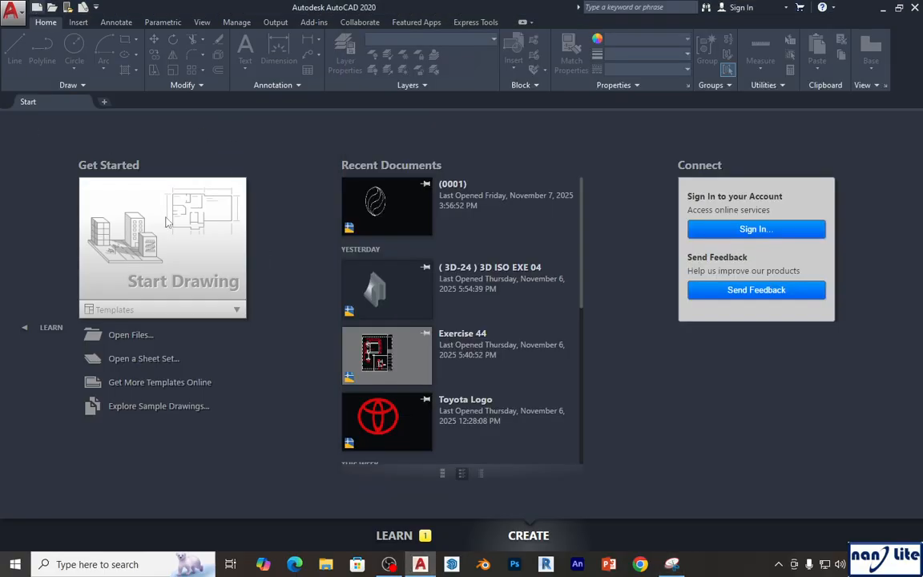
pyautogui.hotkey('ctrl', 'n')
pyautogui.doubleClick(361, 253)
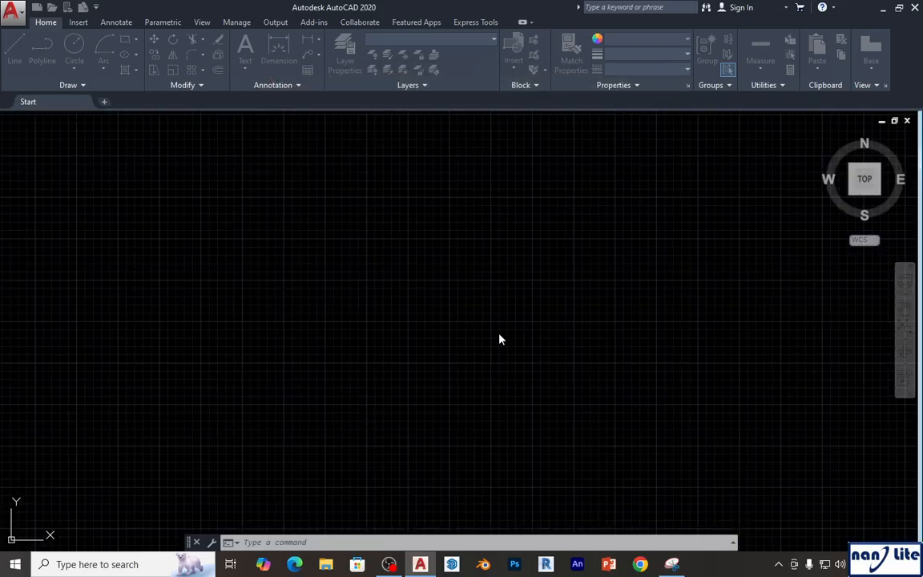
pyautogui.write('z')
pyautogui.press('Return')
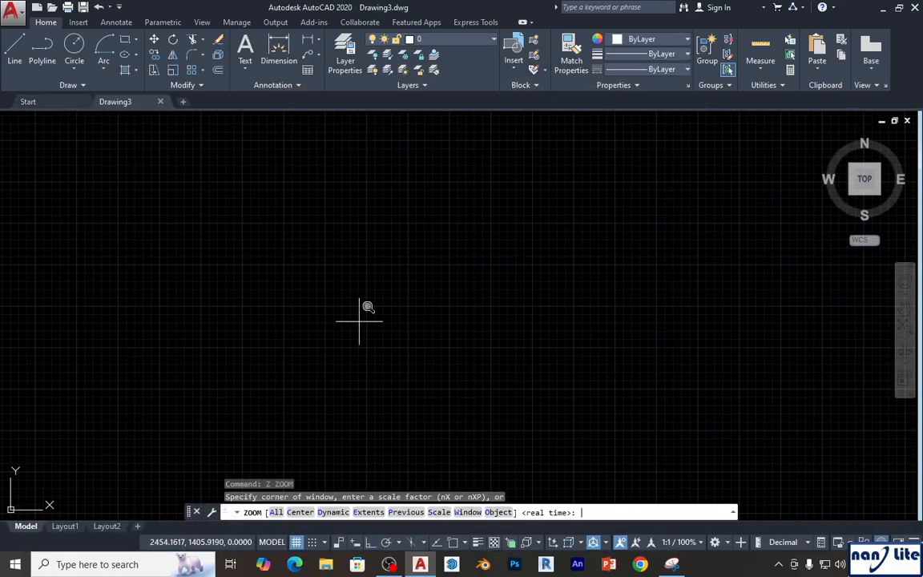
pyautogui.write('a')
pyautogui.press('Return')
# - Turn off the grid and enable ortho mode and object snap
pyautogui.press('F7')
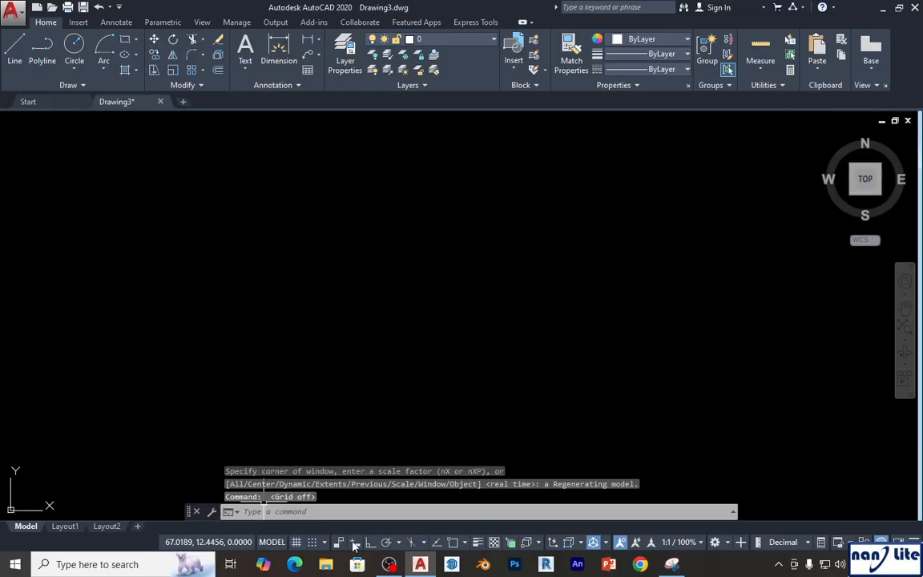
pyautogui.press('F8')
pyautogui.press('F3')
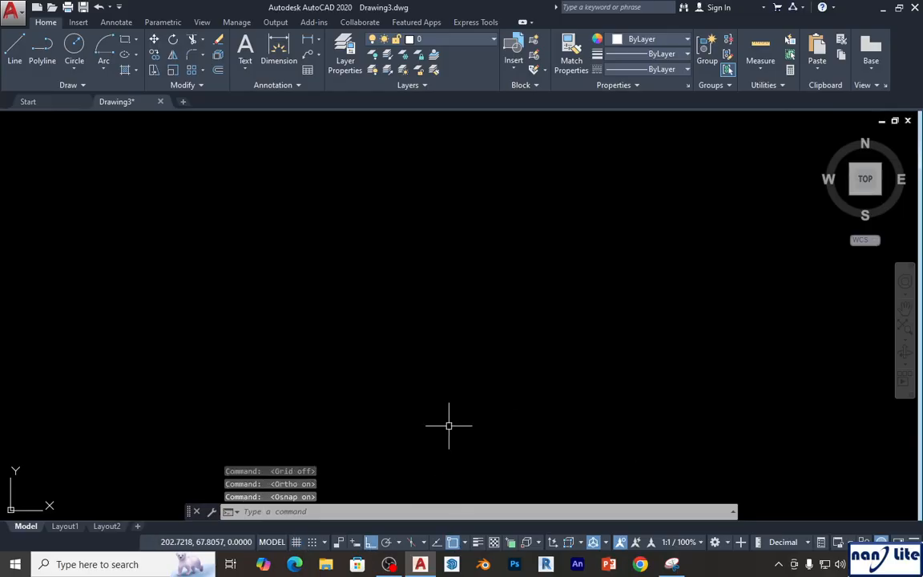
pyautogui.moveTo(449, 425); pyautogui.dragTo(401, 406, button='middle')
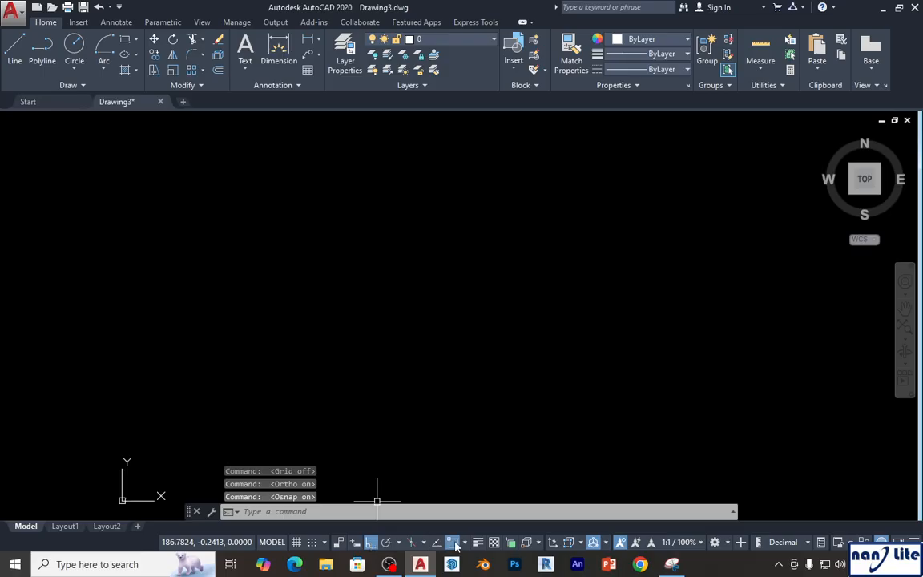
pyautogui.moveTo(461, 394); pyautogui.dragTo(376, 340, button='middle')
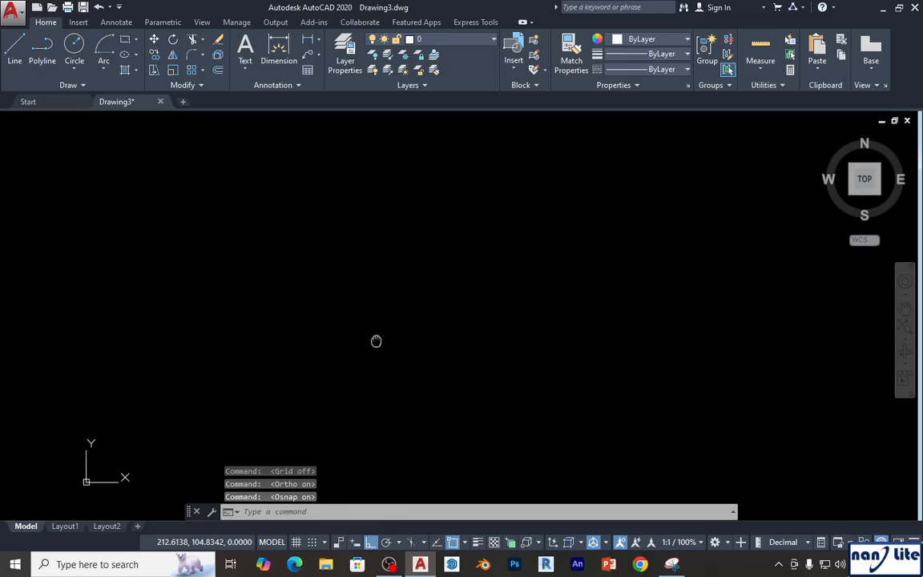
# - Switch to the Snipping Tool and circle the Ø28, Ø21 and Ø14 dimensions on the reference drawing, then return to AutoCAD
pyautogui.click(671, 564)
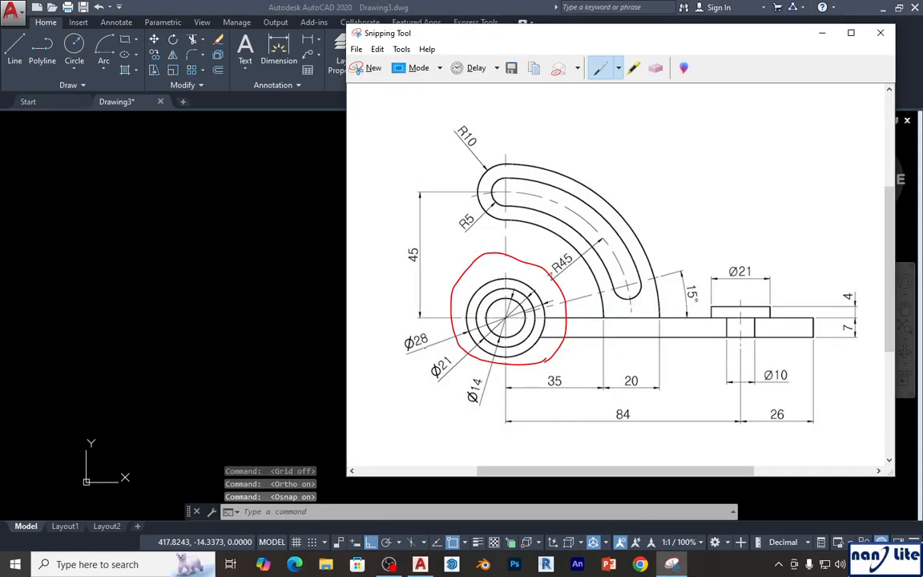
pyautogui.moveTo(426, 331)
pyautogui.mouseDown()
pyautogui.moveTo(391, 353)
pyautogui.moveTo(432, 342)
pyautogui.moveTo(429, 332)
pyautogui.moveTo(461, 376)
pyautogui.mouseUp()
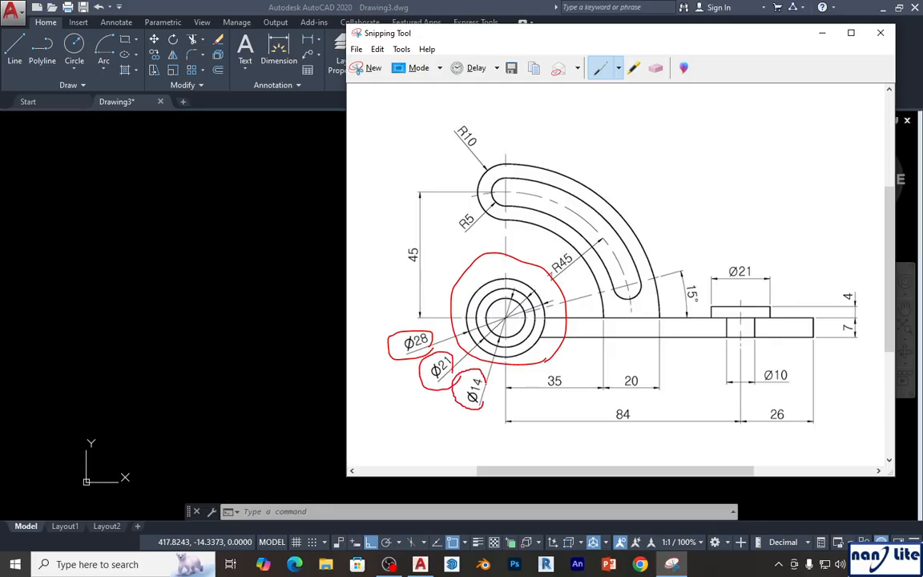
pyautogui.click(248, 359)
# - Draw a circle with a diameter of 28 in the empty model space
pyautogui.write('c')
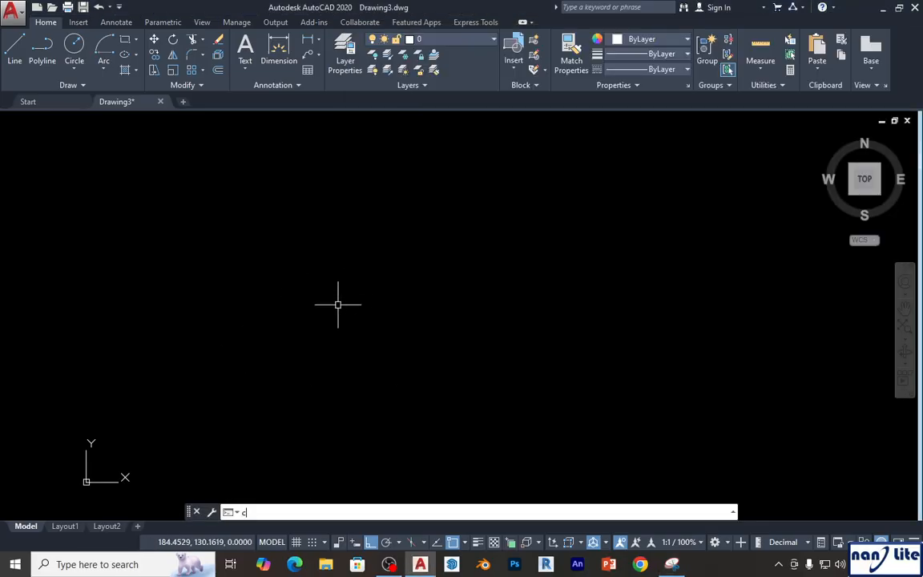
pyautogui.press('Return')
pyautogui.click(345, 307)
pyautogui.write('d')
pyautogui.press('Return')
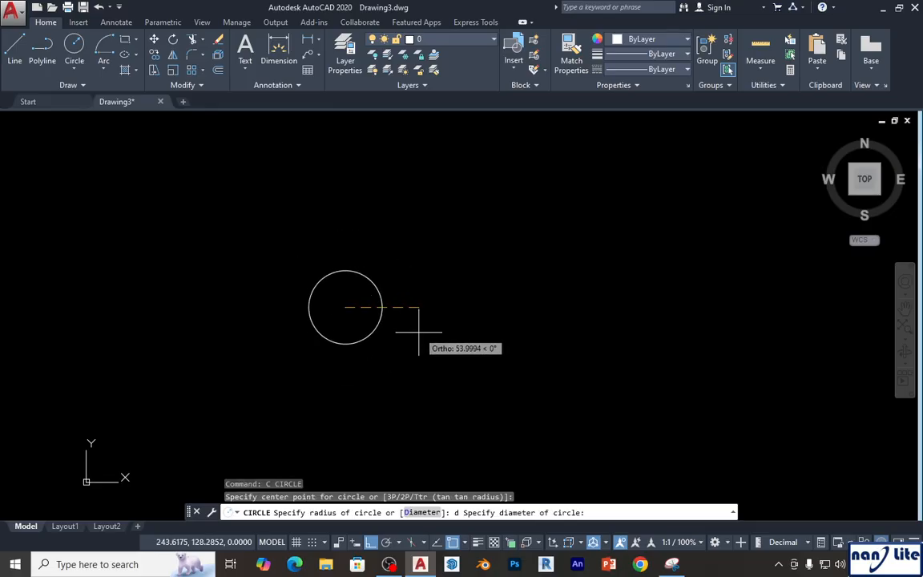
pyautogui.write('28')
pyautogui.press('Return')
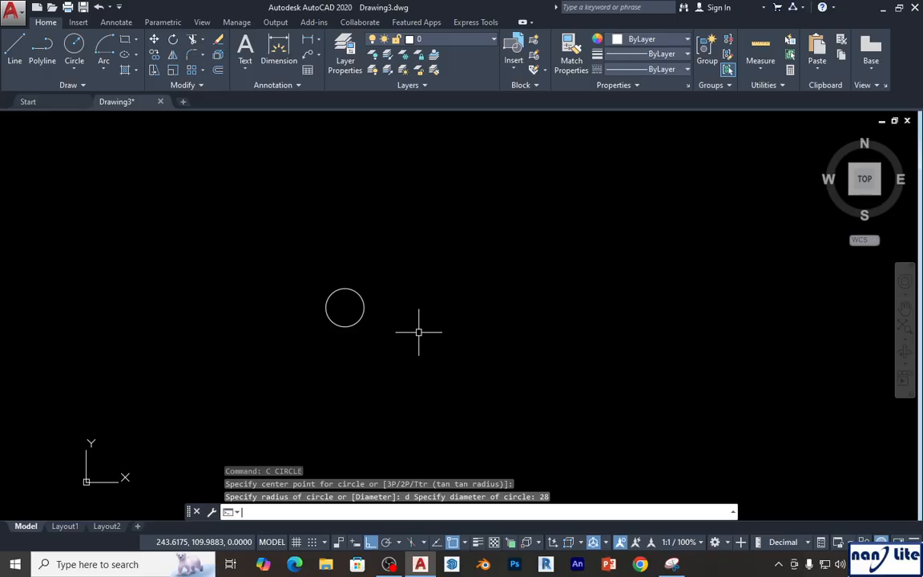
# - Check the reference drawing and add a circle of diameter 21 concentric with the Ø28 circle
pyautogui.click(671, 564)
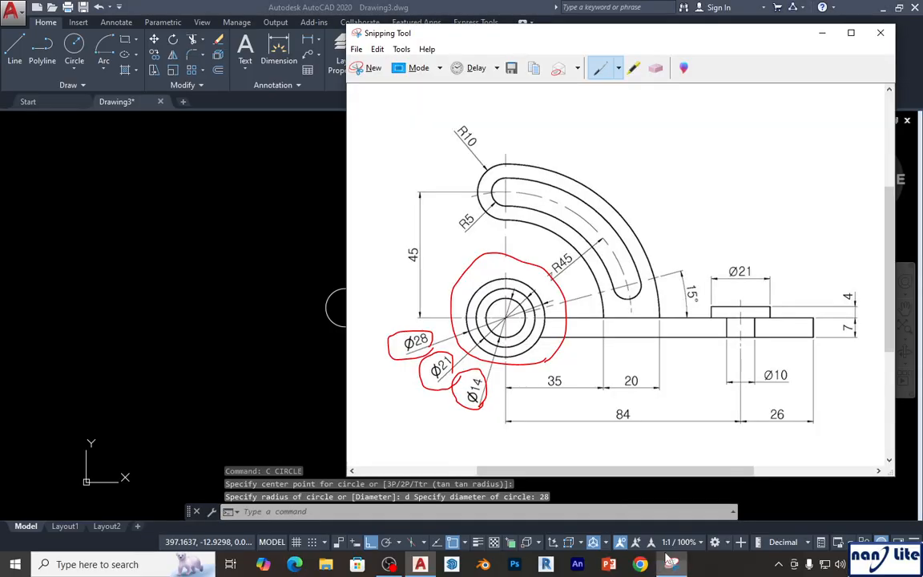
pyautogui.click(275, 361)
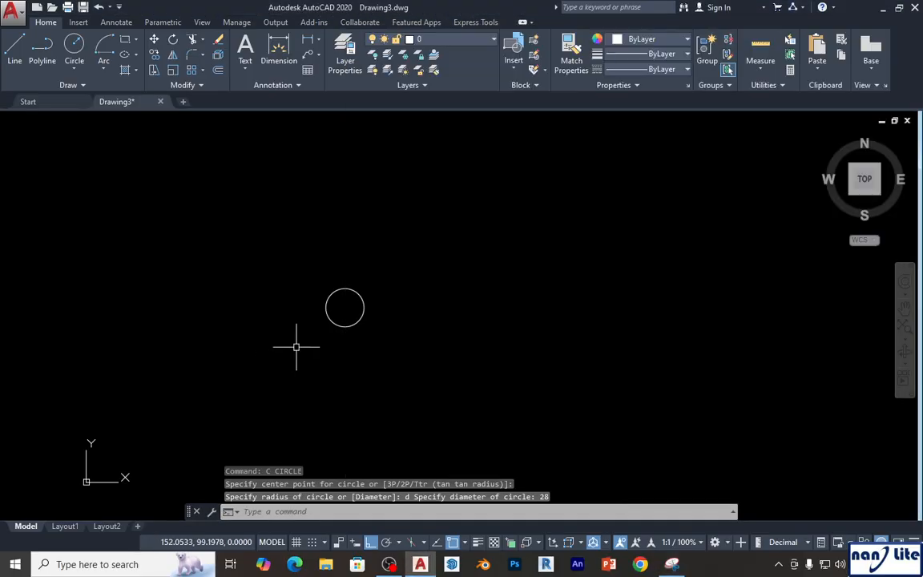
pyautogui.write('c')
pyautogui.press('Return')
pyautogui.click(344, 307)
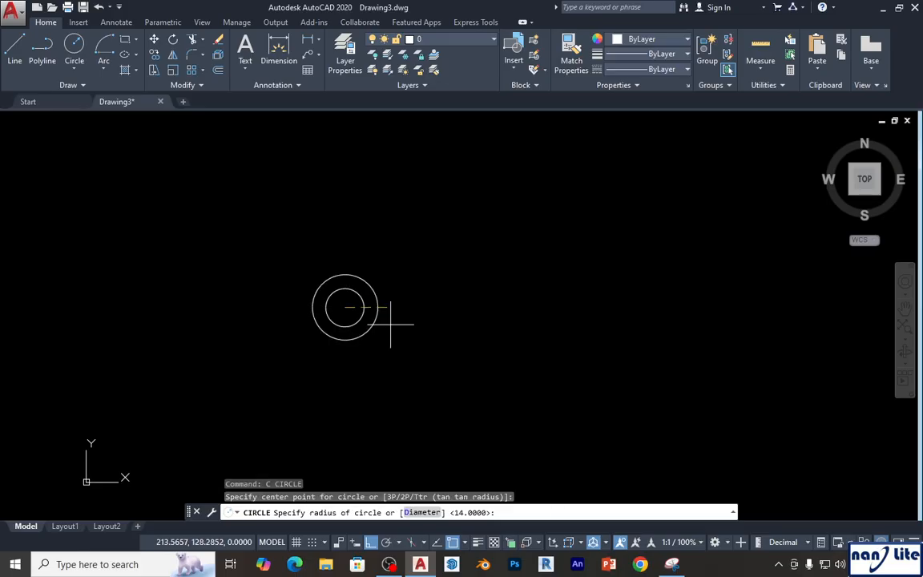
pyautogui.write('d')
pyautogui.press('Return')
pyautogui.write('21')
pyautogui.press('Return')
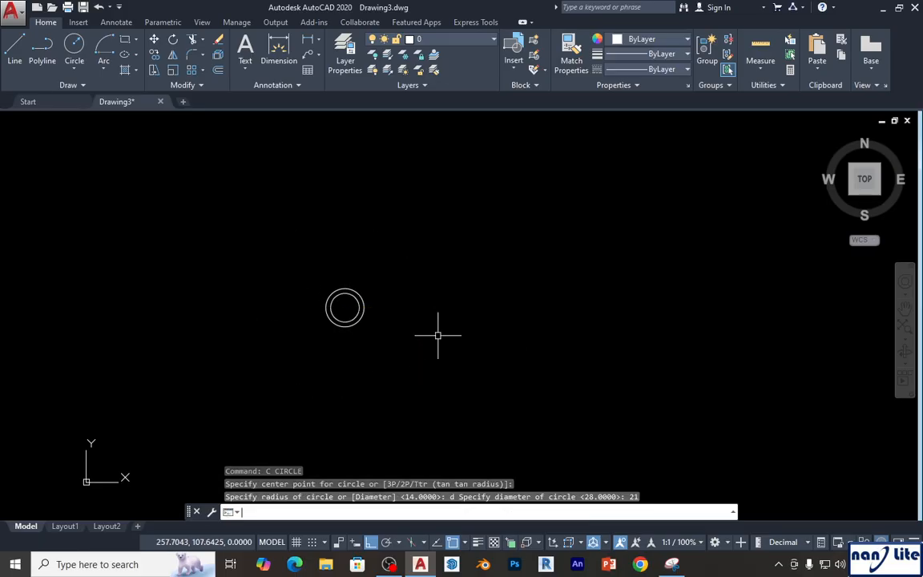
# - Check the reference drawing again and add a circle of diameter 14 at the same centre
pyautogui.hotkey('alt', 'Tab')
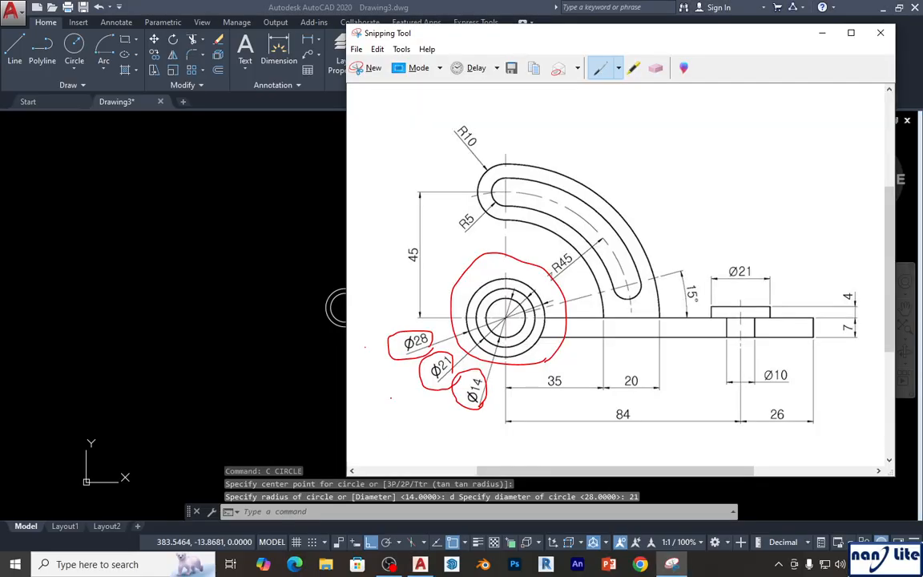
pyautogui.click(302, 391)
pyautogui.scroll(5, 366, 344)
pyautogui.write('c')
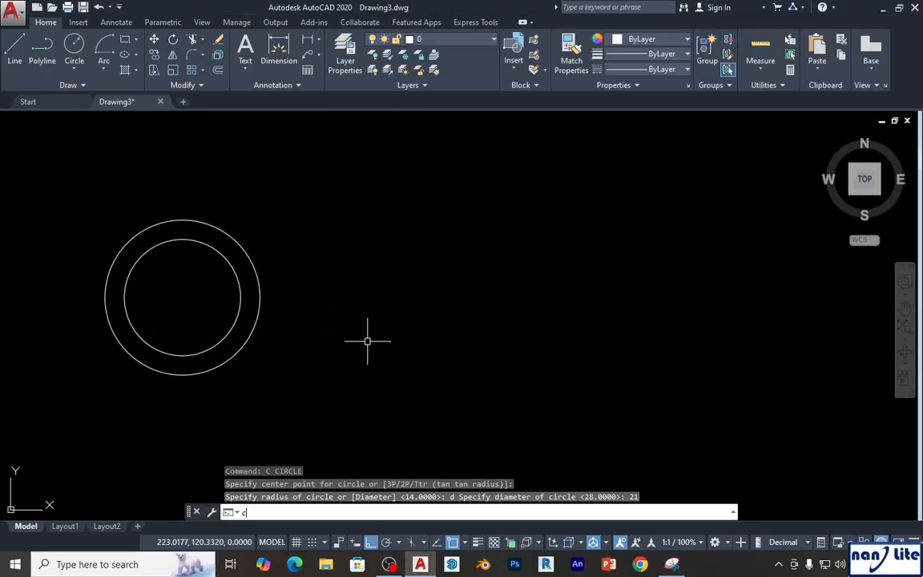
pyautogui.press('Return')
pyautogui.click(183, 298)
pyautogui.write('d')
pyautogui.press('Return')
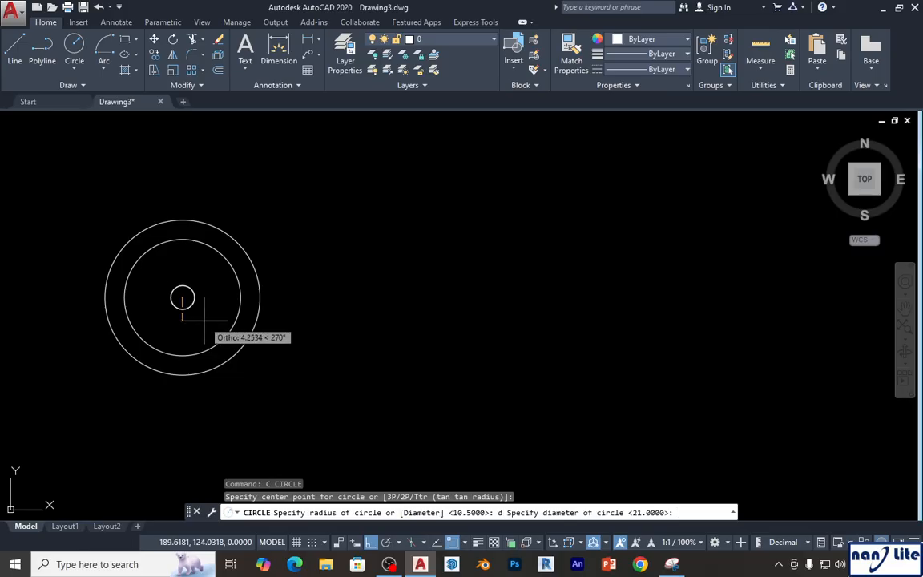
pyautogui.write('14')
pyautogui.press('Return')
pyautogui.scroll(-3, 310, 323)
pyautogui.moveTo(310, 324); pyautogui.dragTo(271, 328, button='middle')
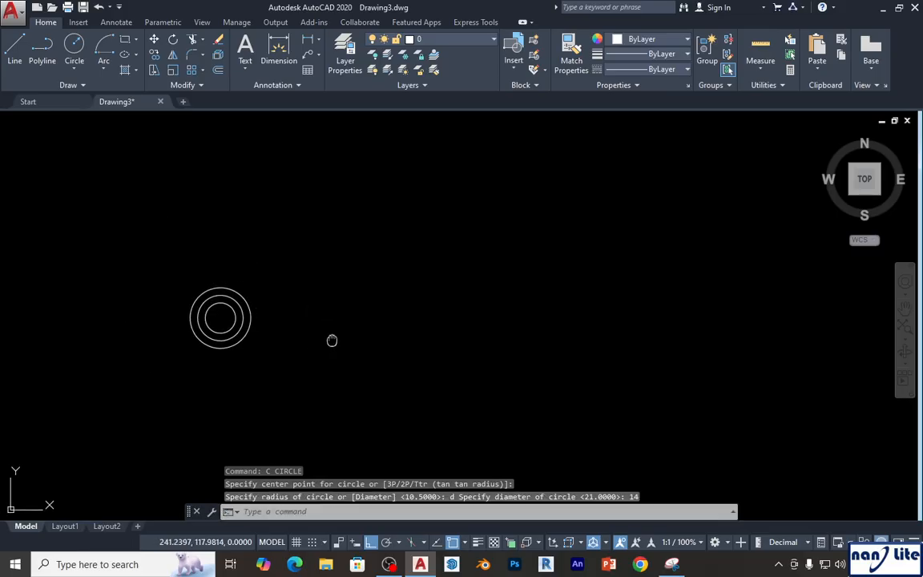
# - In the Snipping Tool, circle the 84 and 26 dimensions and erase the red marks around the three circles and their diameters
pyautogui.click(675, 565)
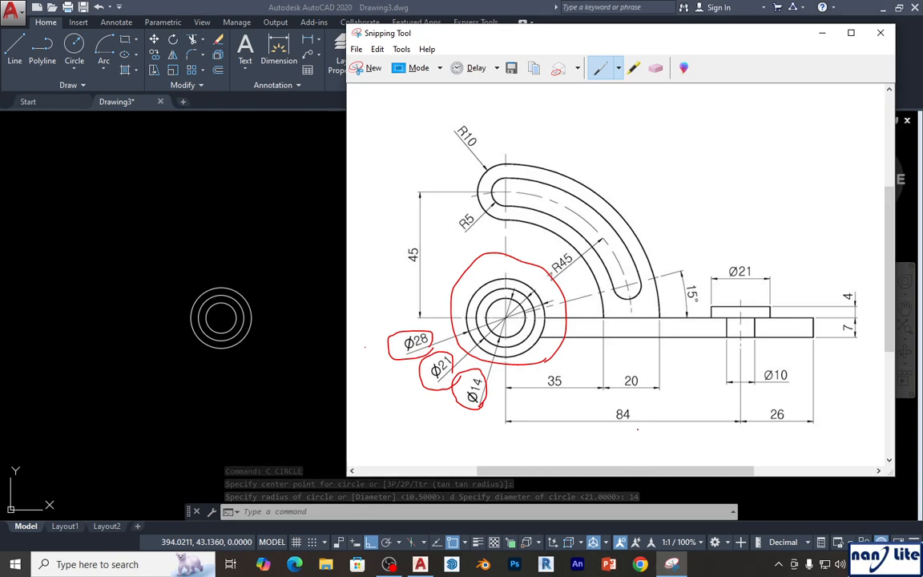
pyautogui.moveTo(641, 398)
pyautogui.mouseDown()
pyautogui.moveTo(599, 415)
pyautogui.moveTo(648, 414)
pyautogui.mouseUp()
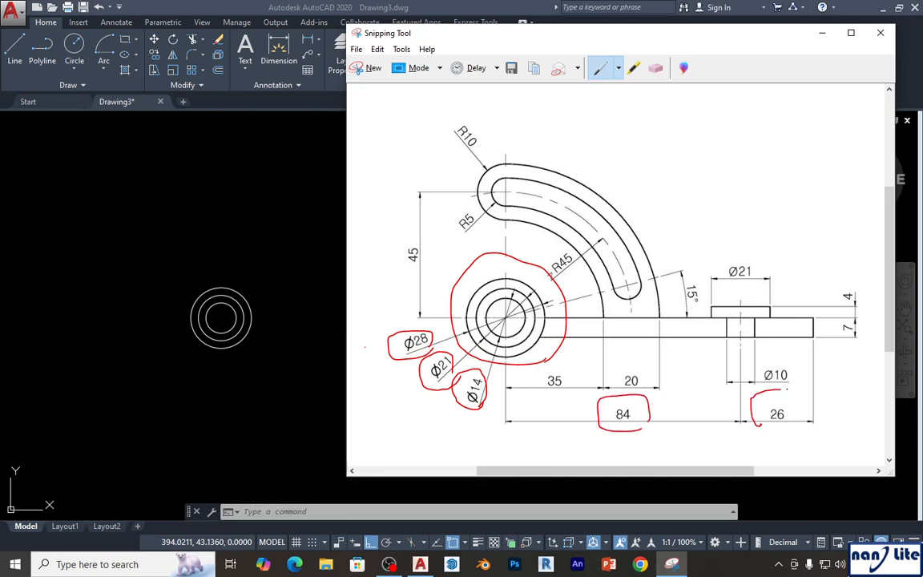
pyautogui.click(656, 69)
pyautogui.moveTo(393, 337); pyautogui.dragTo(471, 365)
pyautogui.moveTo(511, 293); pyautogui.dragTo(535, 332)
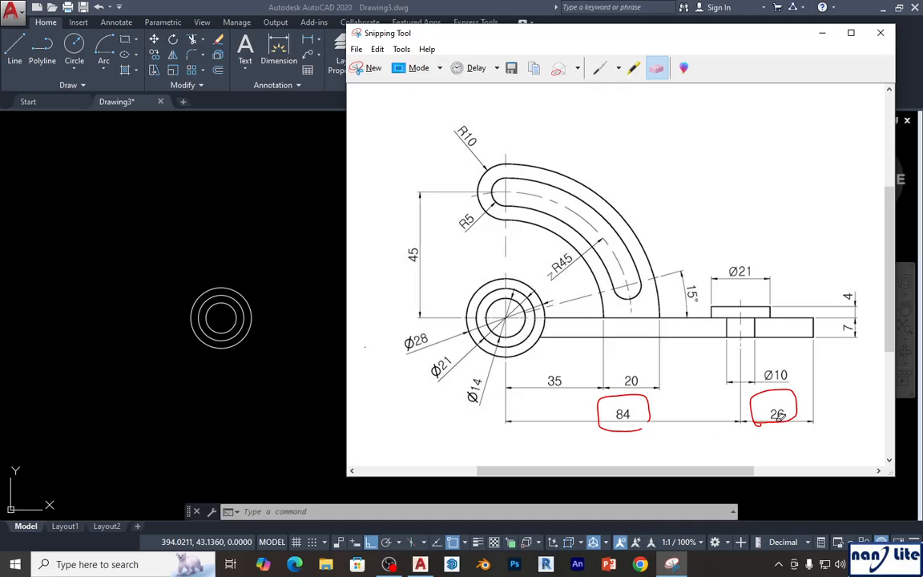
pyautogui.click(236, 417)
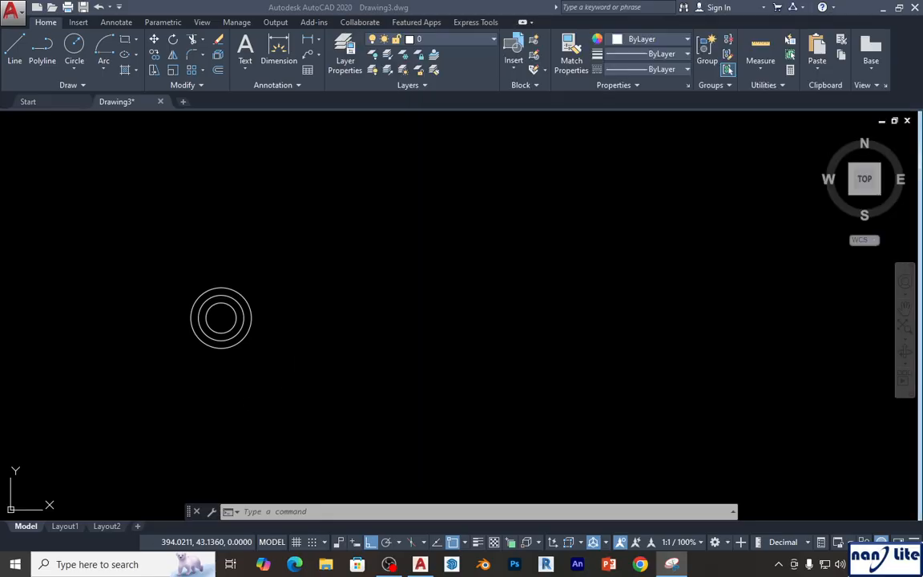
# - Draw a horizontal line of length 110 to the right from the centre of the circles
pyautogui.write('l')
pyautogui.press('Return')
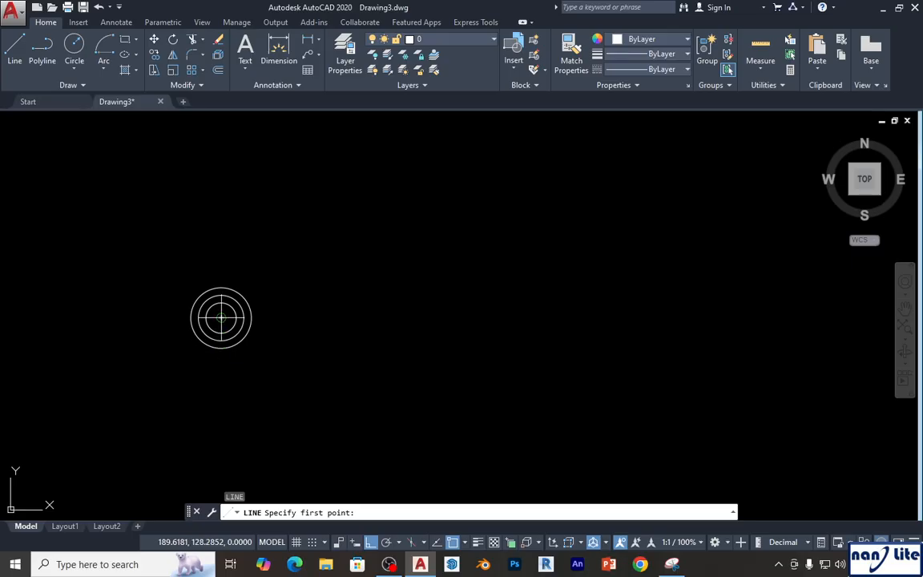
pyautogui.click(221, 317)
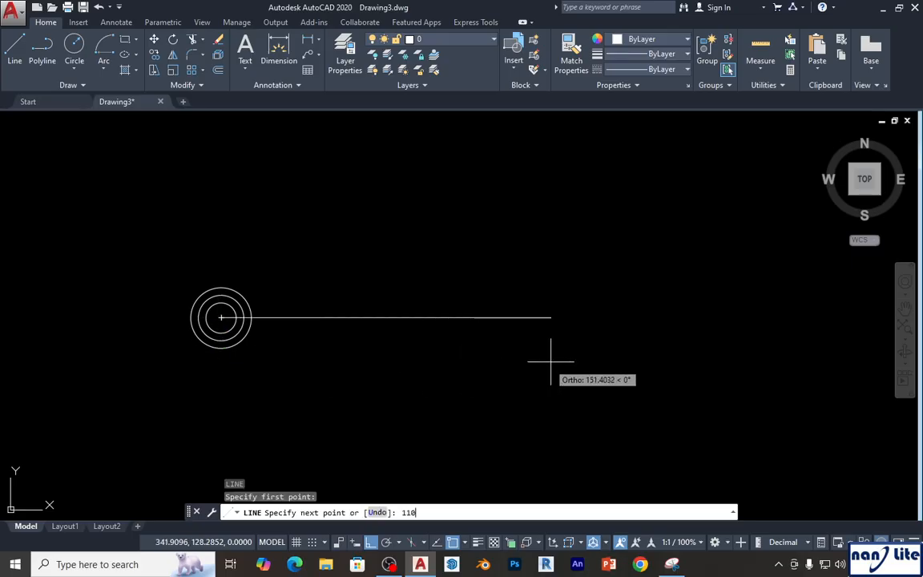
pyautogui.write('110')
pyautogui.press('Return')
pyautogui.press('Return')
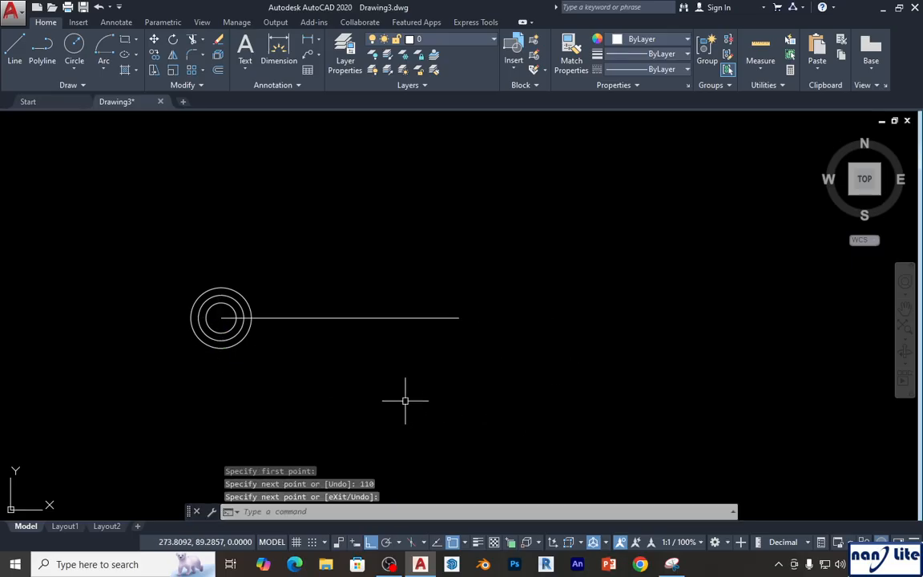
# - Check the bar thickness on the reference drawing and offset the horizontal line downward by 7
pyautogui.hotkey('alt', 'Tab')
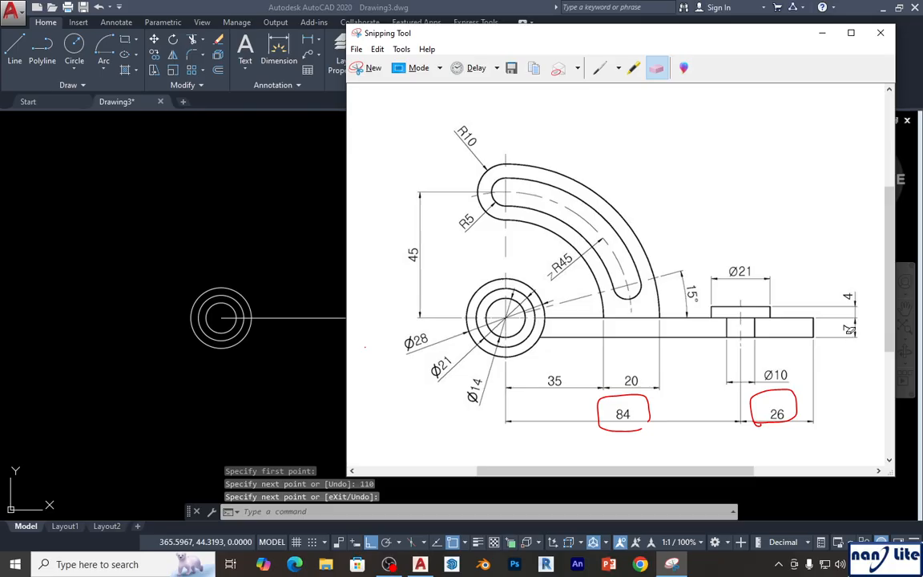
pyautogui.click(248, 408)
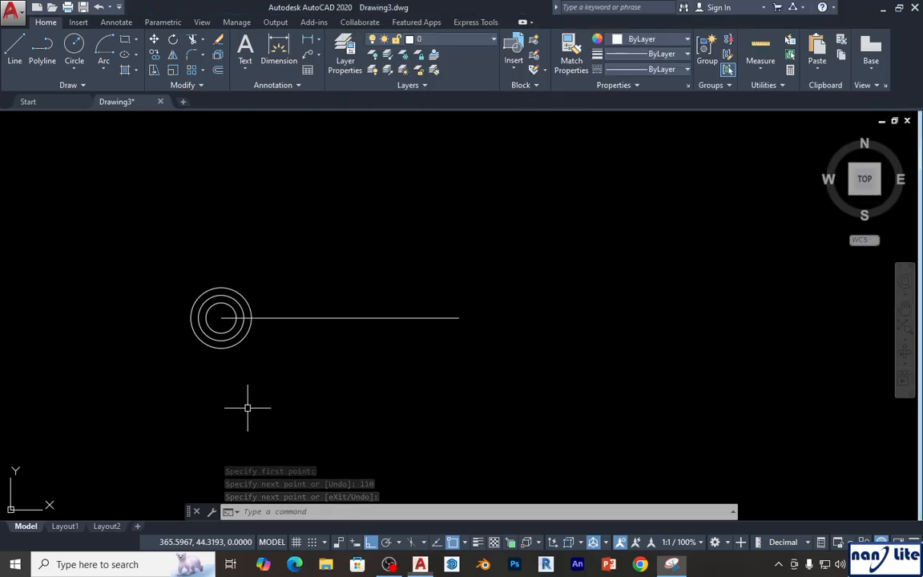
pyautogui.write('o')
pyautogui.press('Return')
pyautogui.write('7')
pyautogui.press('Return')
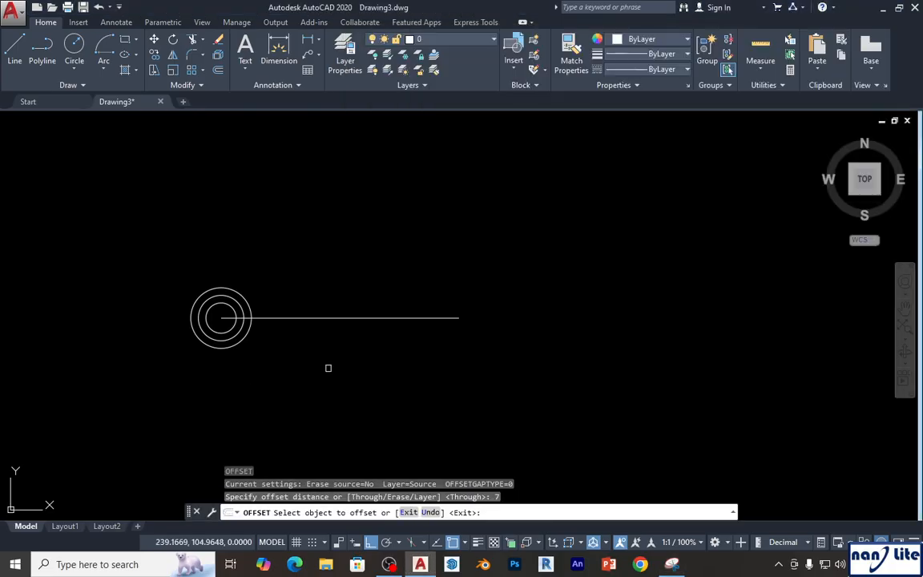
pyautogui.click(370, 319)
pyautogui.click(373, 356)
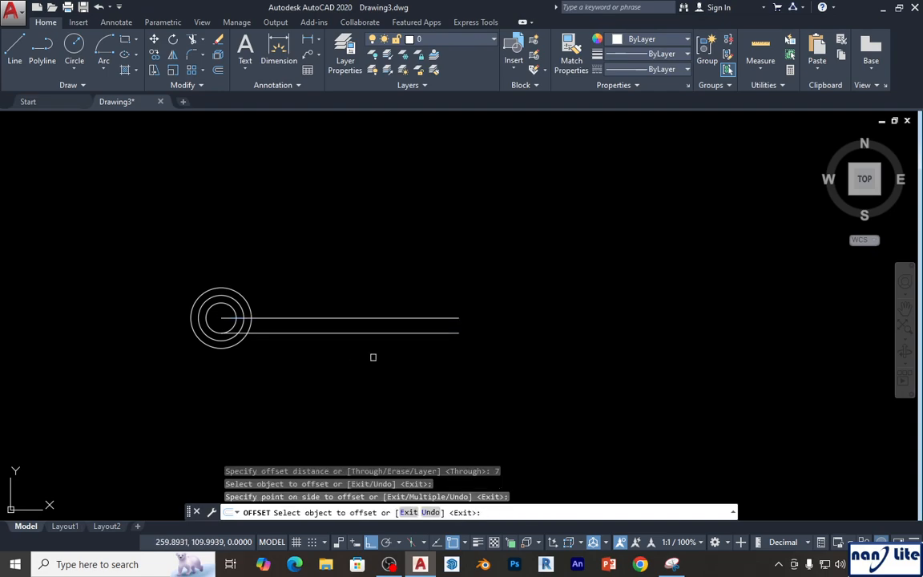
pyautogui.press('Escape')
# - Close the bar's right end with a vertical line joining the endpoints of the two horizontal lines
pyautogui.write('l')
pyautogui.press('Return')
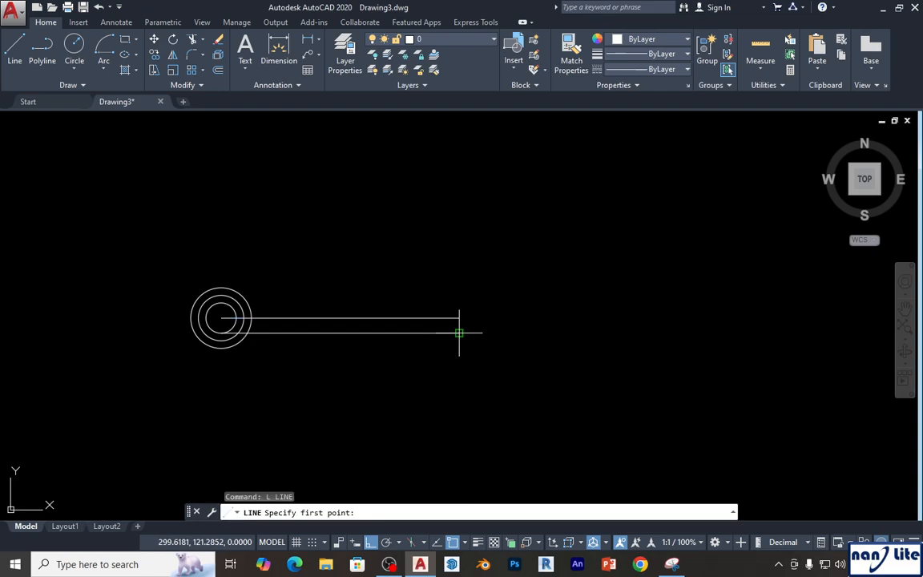
pyautogui.click(458, 317)
pyautogui.click(458, 332)
# - Trim the part of the bar's lower line that lies inside the outer circle, using that circle as the cutting edge
pyautogui.scroll(6, 255, 340)
pyautogui.moveTo(251, 342); pyautogui.dragTo(308, 366, button='middle')
pyautogui.write('tr')
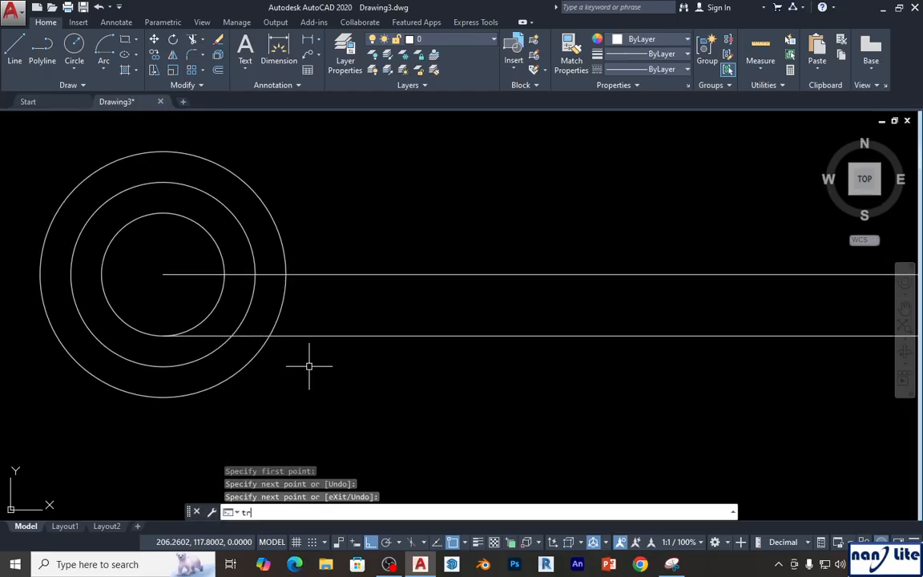
pyautogui.press('Return')
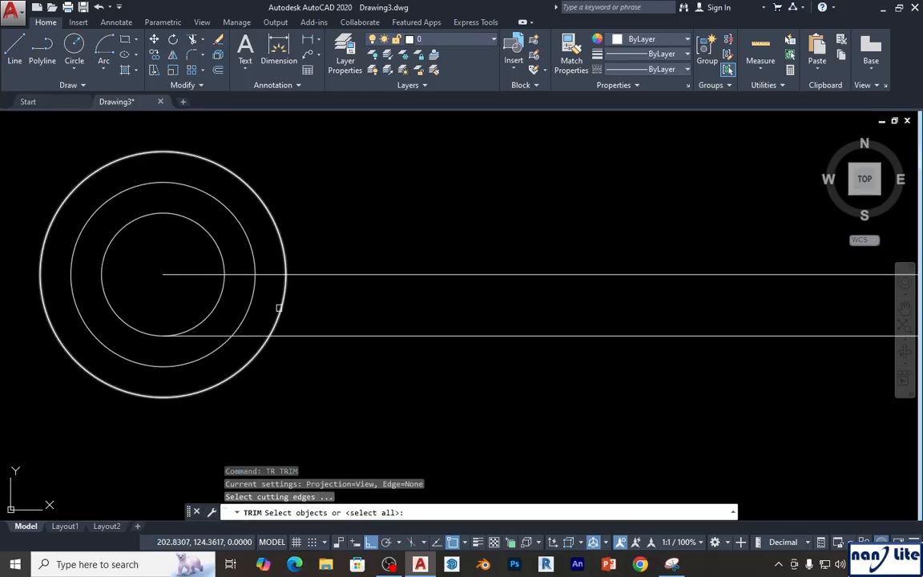
pyautogui.click(282, 308)
pyautogui.press('Return')
pyautogui.click(249, 335)
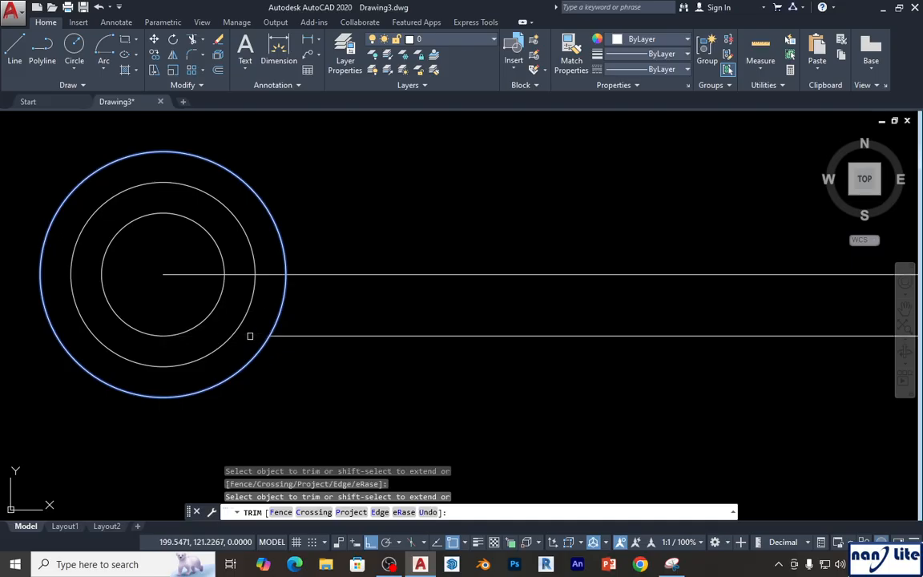
pyautogui.press('Return')
pyautogui.scroll(-2, 343, 285)
pyautogui.moveTo(369, 267); pyautogui.dragTo(311, 280, button='middle')
pyautogui.press('Escape')
pyautogui.scroll(-2, 501, 364)
pyautogui.moveTo(500, 363)
pyautogui.mouseDown(button='middle')
pyautogui.moveTo(519, 361)
pyautogui.moveTo(497, 360)
pyautogui.mouseUp(button='middle')
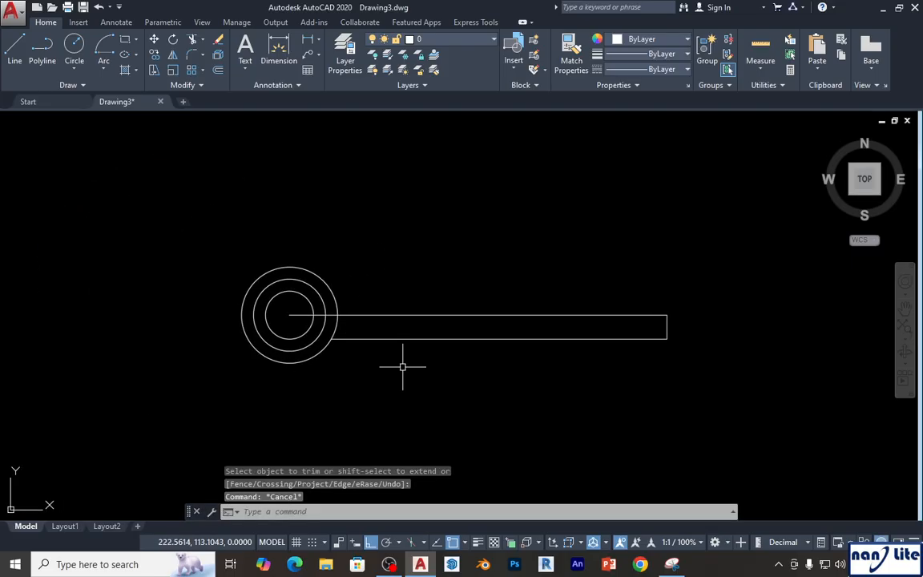
# - Trim the bar's upper line back to the outer circle, removing the part inside the circles
pyautogui.scroll(4, 370, 345)
pyautogui.write('tr')
pyautogui.press('Return')
pyautogui.click(287, 256)
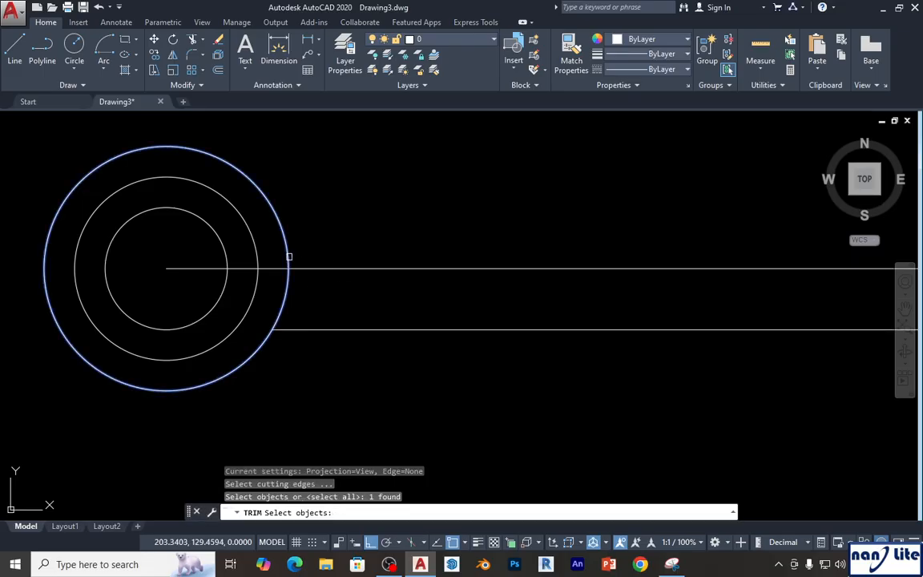
pyautogui.press('Return')
pyautogui.click(276, 268)
pyautogui.press('Return')
pyautogui.scroll(-2, 375, 242)
pyautogui.moveTo(377, 243); pyautogui.dragTo(266, 286, button='middle')
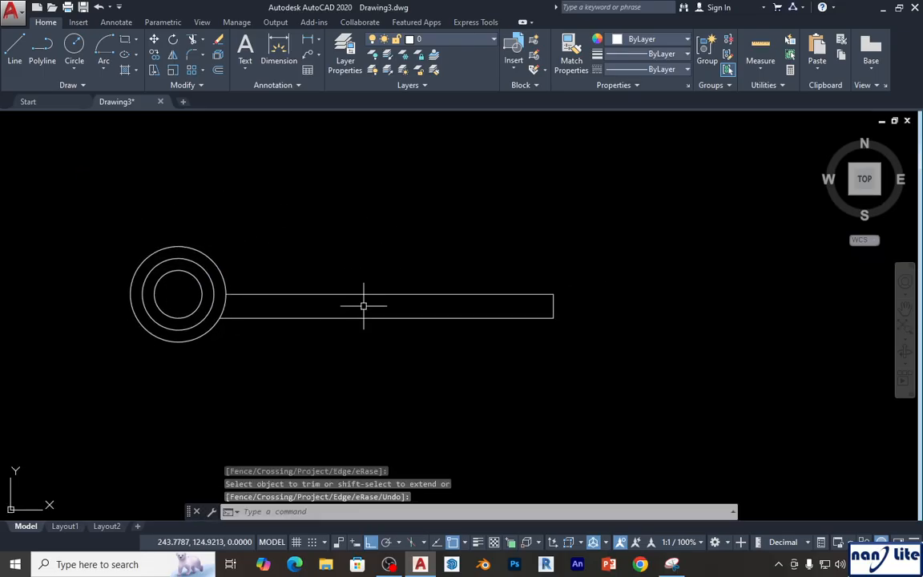
pyautogui.press('Escape')
# - In the Snipping Tool, circle the Ø21 raised boss on the bar and erase the red marks around the 84 and 26 dimensions
pyautogui.moveTo(494, 362); pyautogui.dragTo(406, 364, button='middle')
pyautogui.scroll(-4, 606, 359)
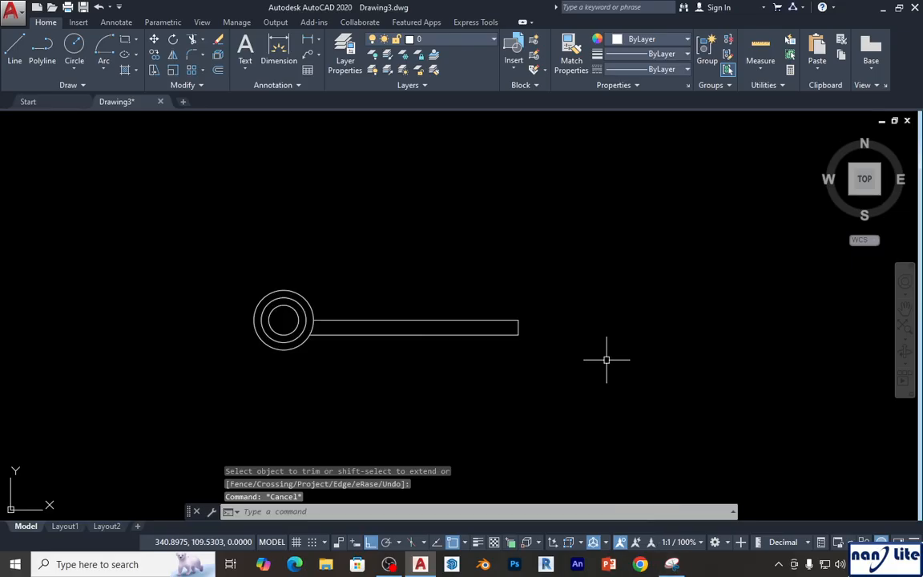
pyautogui.moveTo(591, 350); pyautogui.dragTo(353, 332, button='middle')
pyautogui.scroll(-2, 288, 309)
pyautogui.scroll(4, 274, 313)
pyautogui.click(671, 565)
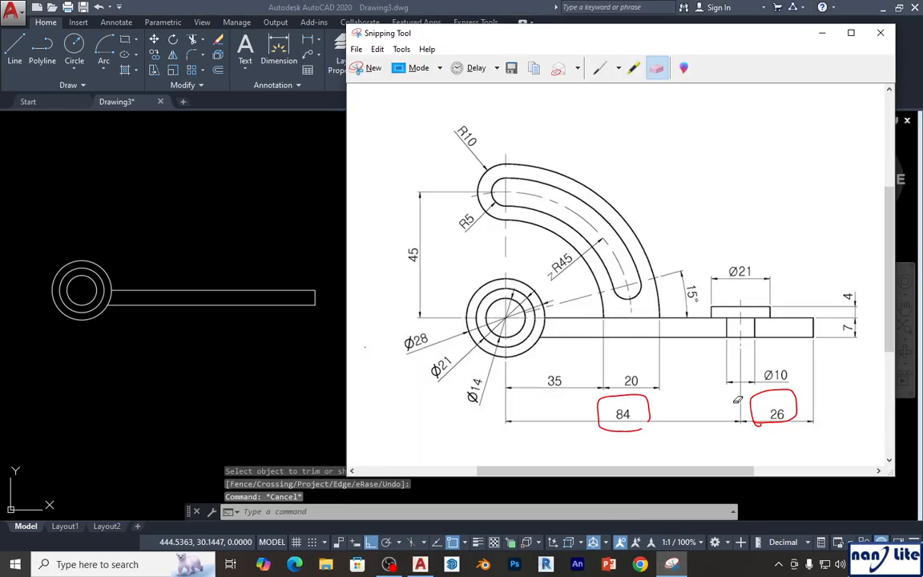
pyautogui.click(604, 70)
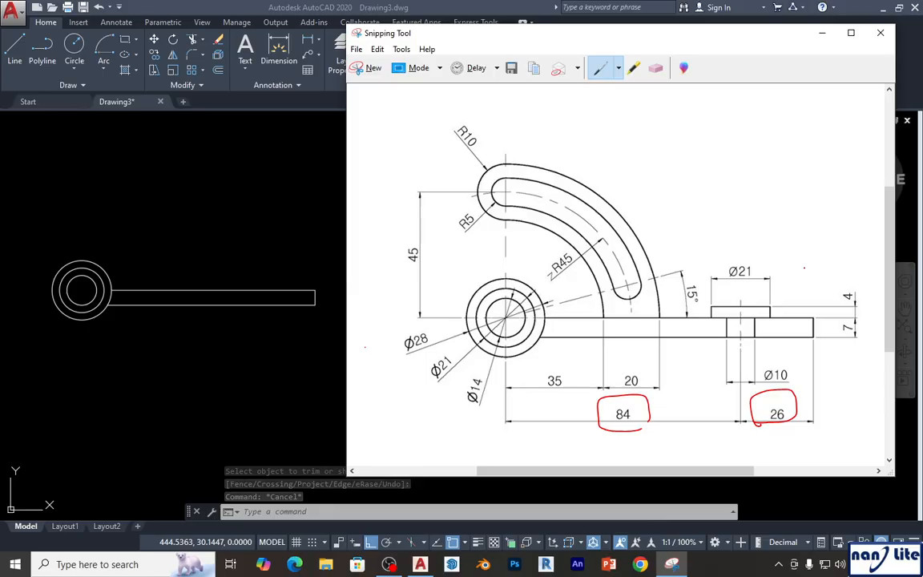
pyautogui.moveTo(773, 346)
pyautogui.mouseDown()
pyautogui.moveTo(733, 352)
pyautogui.moveTo(745, 266)
pyautogui.moveTo(778, 343)
pyautogui.mouseUp()
pyautogui.click(655, 69)
pyautogui.click(753, 406)
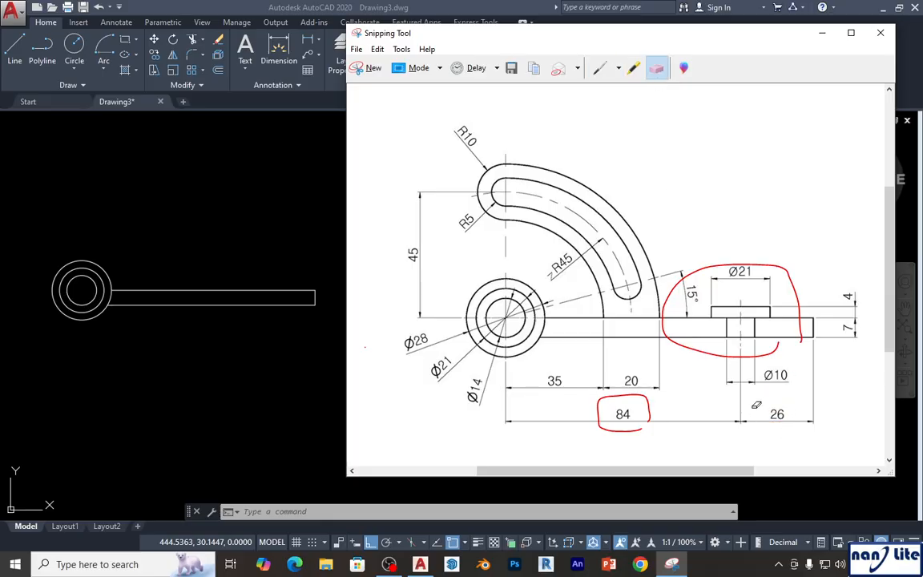
pyautogui.click(645, 406)
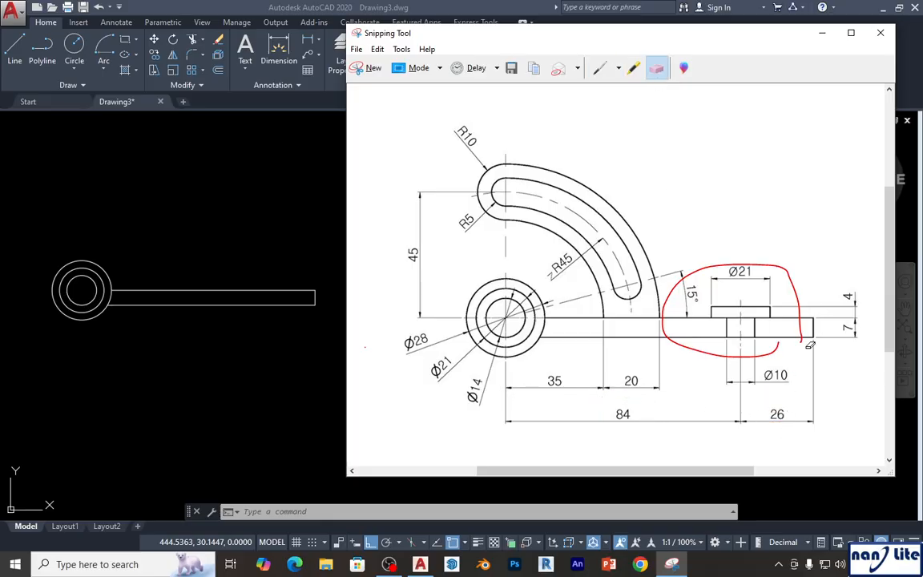
# - Back in AutoCAD, offset the bar's vertical end line 26 to the left to mark the hole's centre line
pyautogui.click(227, 376)
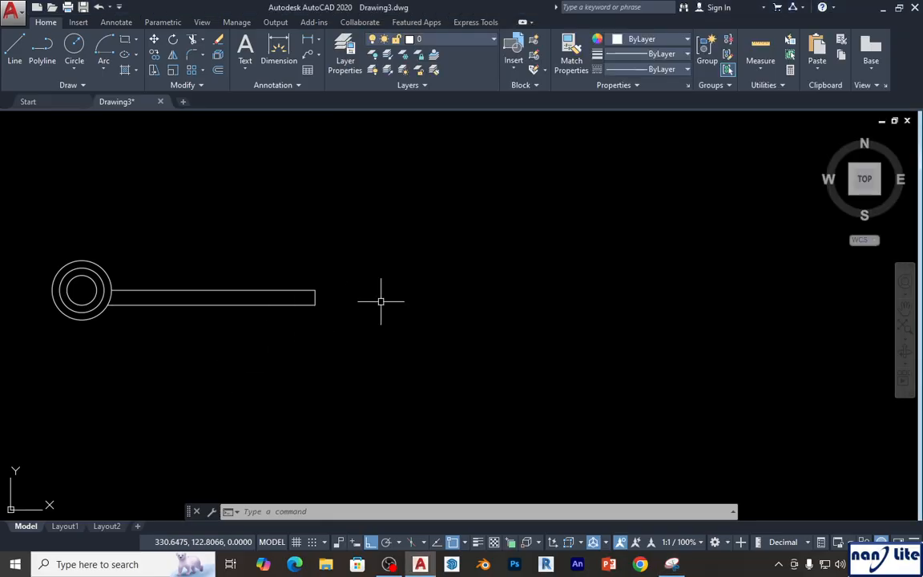
pyautogui.write('o')
pyautogui.press('Return')
pyautogui.write('26')
pyautogui.press('Return')
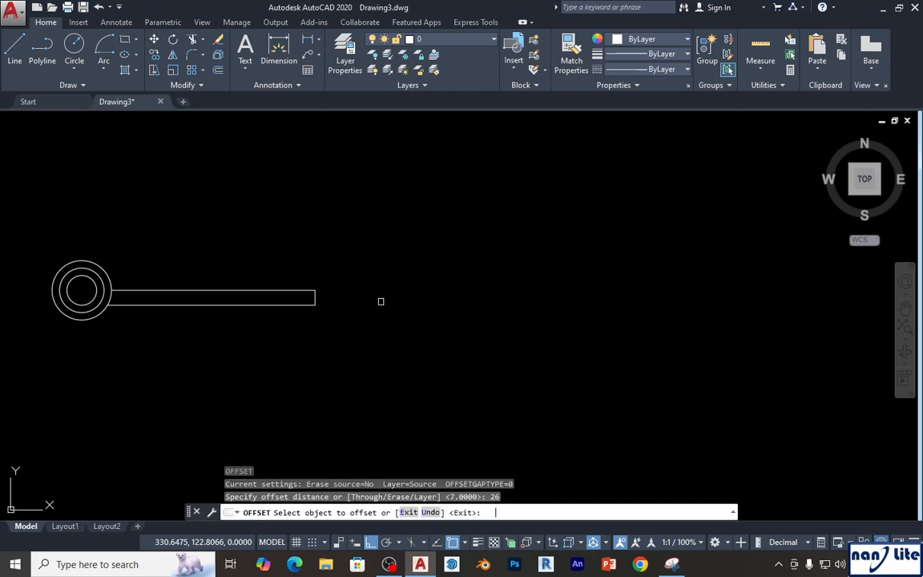
pyautogui.scroll(5, 332, 295)
pyautogui.click(260, 313)
pyautogui.click(243, 313)
pyautogui.press('Escape')
pyautogui.scroll(-2, 534, 337)
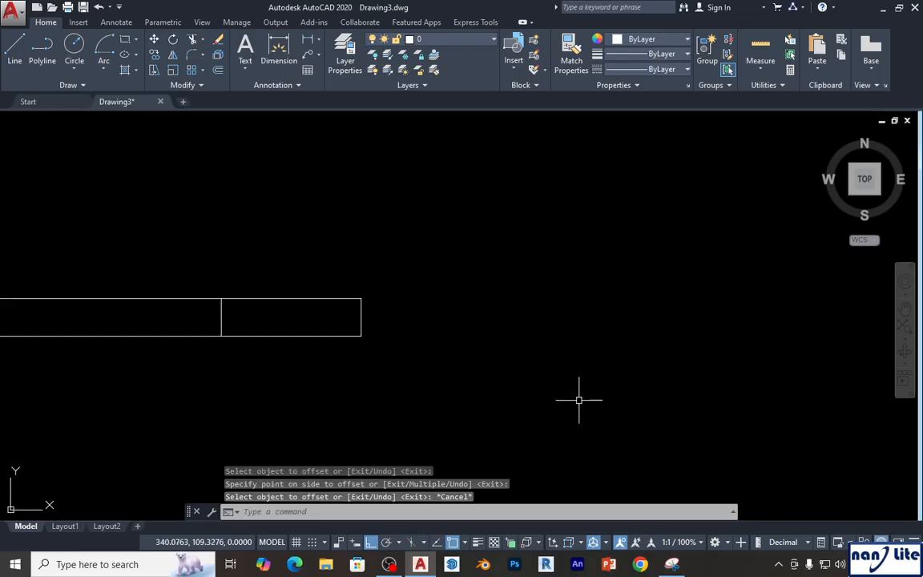
# - Check the hole diameter on the reference drawing and offset the hole's centre line by 5 to both sides
pyautogui.click(671, 565)
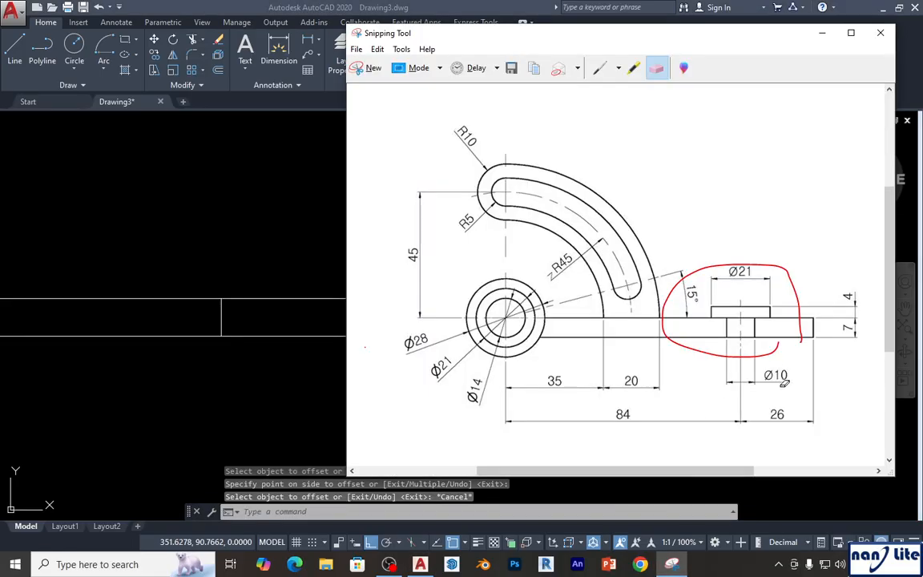
pyautogui.click(210, 364)
pyautogui.moveTo(260, 326); pyautogui.dragTo(303, 326, button='middle')
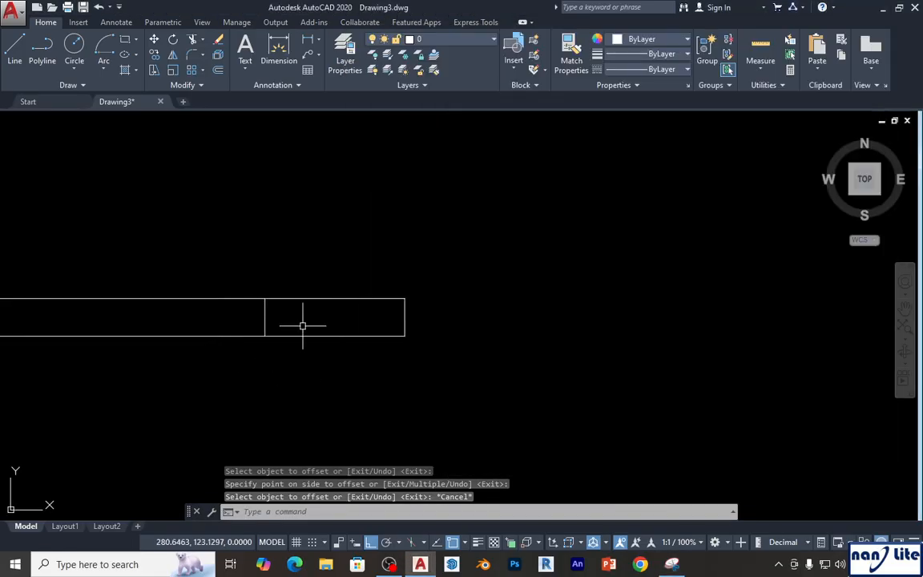
pyautogui.write('o')
pyautogui.press('Return')
pyautogui.write('5')
pyautogui.press('Return')
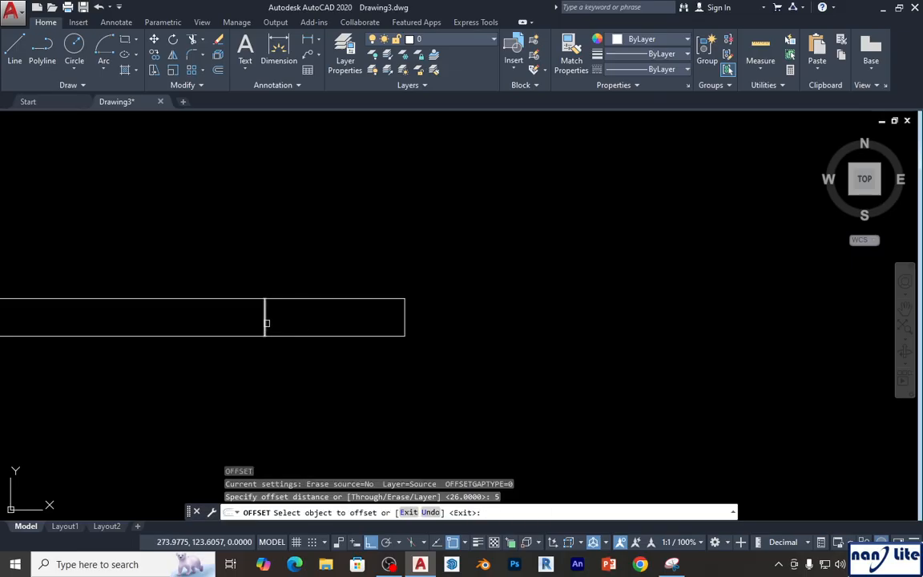
pyautogui.click(267, 323)
pyautogui.click(305, 324)
pyautogui.click(264, 321)
pyautogui.click(216, 321)
pyautogui.press('Escape')
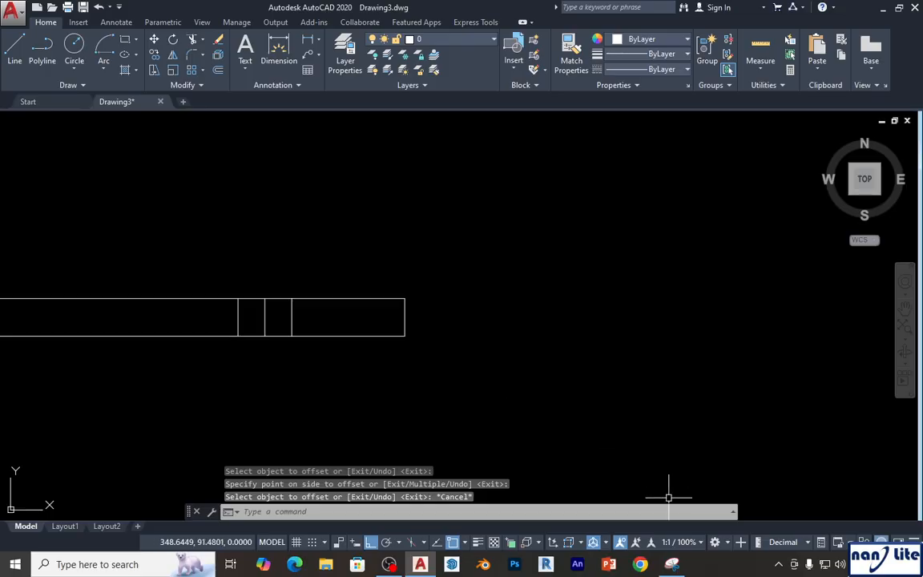
# - Check the boss diameter on the reference drawing and offset the hole's centre line by 10.5 to both sides
pyautogui.click(671, 563)
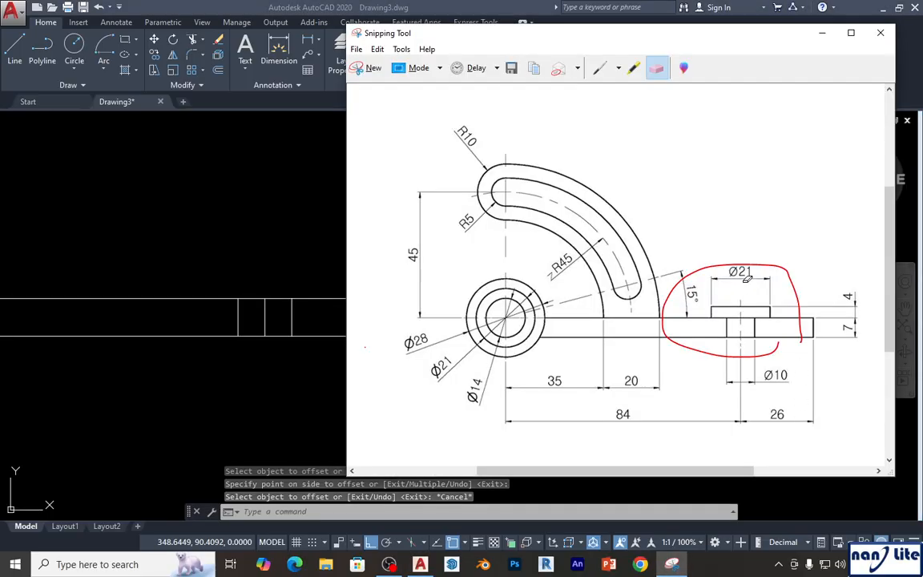
pyautogui.click(265, 265)
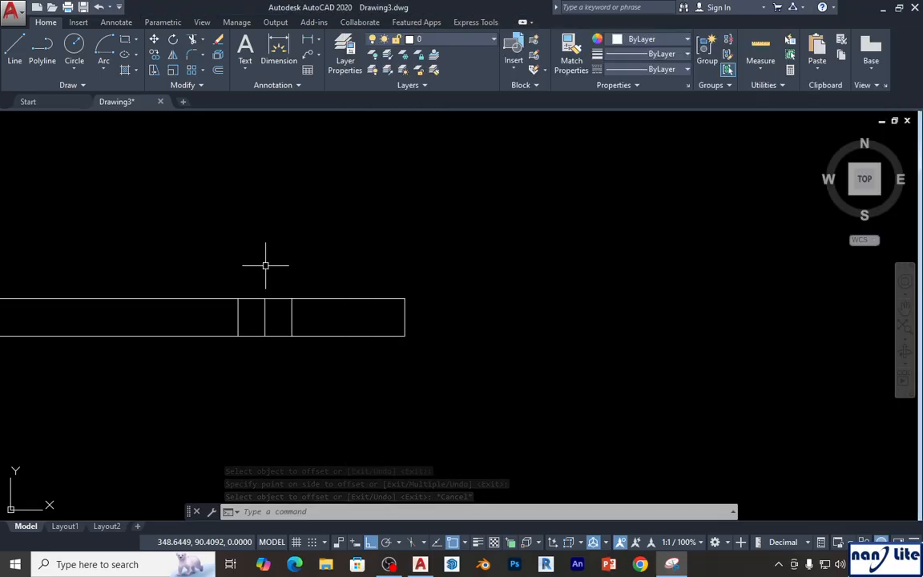
pyautogui.moveTo(327, 271); pyautogui.dragTo(385, 265, button='middle')
pyautogui.write('o')
pyautogui.press('Return')
pyautogui.write('1')
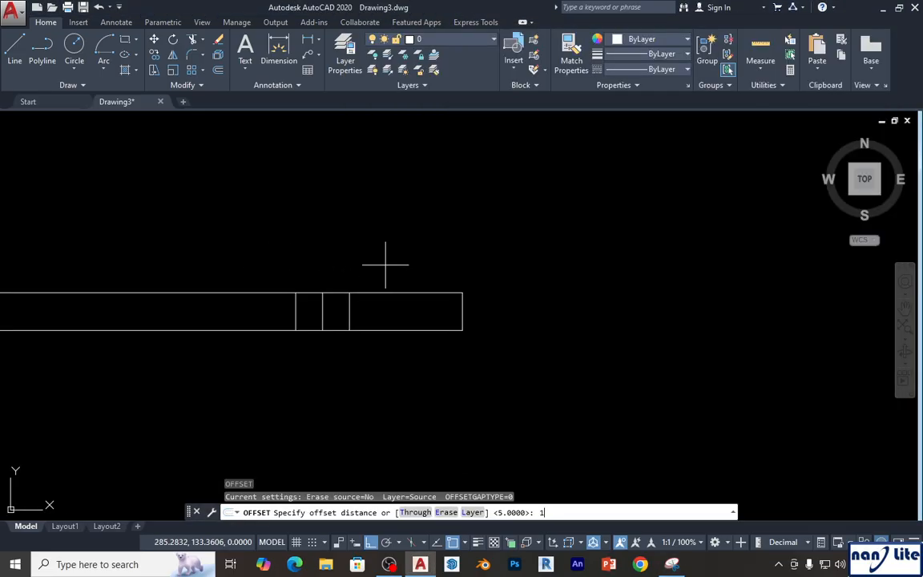
pyautogui.write('0.5')
pyautogui.press('Return')
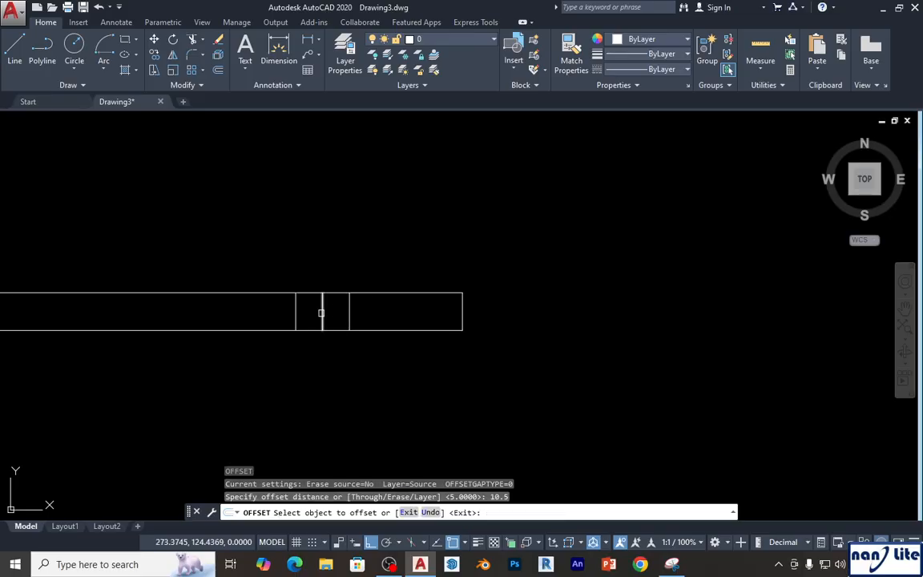
pyautogui.click(349, 313)
pyautogui.click(495, 313)
pyautogui.click(322, 313)
pyautogui.click(240, 313)
pyautogui.press('Escape')
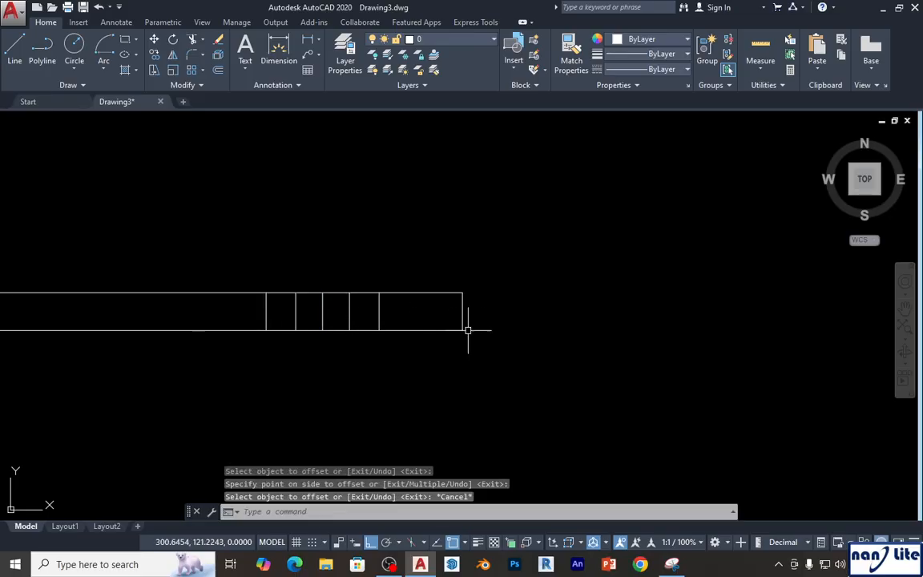
# - Check the boss height on the reference drawing and offset the bar's upper line upward by 4
pyautogui.click(675, 564)
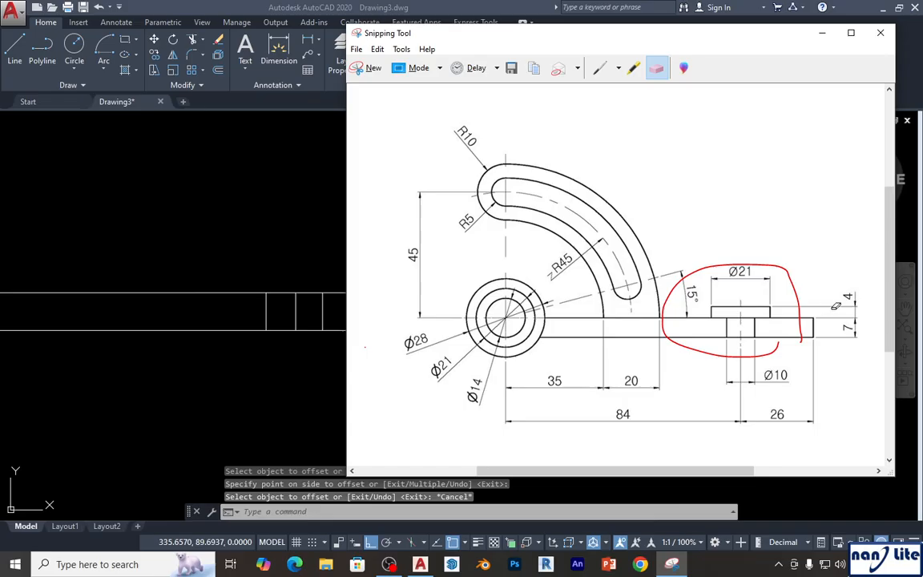
pyautogui.moveTo(344, 259); pyautogui.dragTo(342, 270, button='middle')
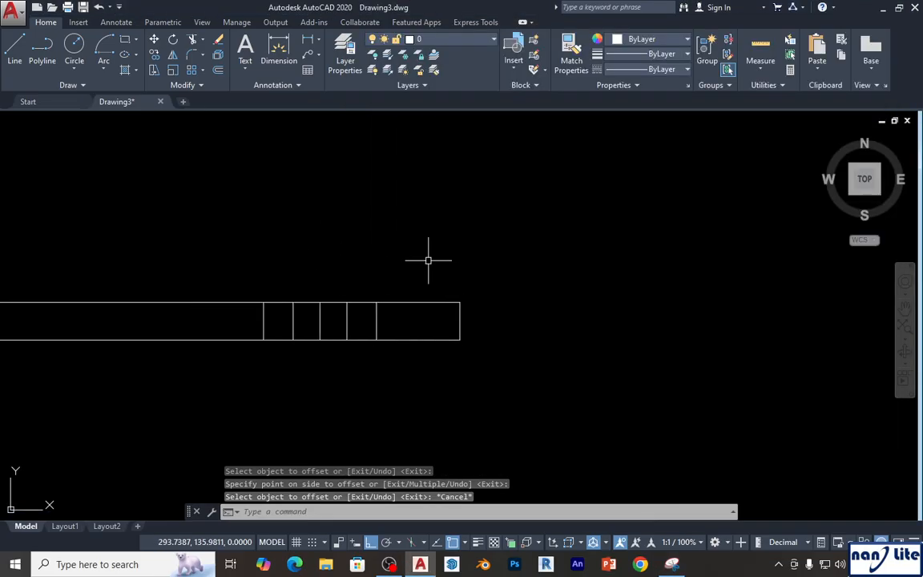
pyautogui.write('o')
pyautogui.press('Return')
pyautogui.press('Return')
pyautogui.click(418, 302)
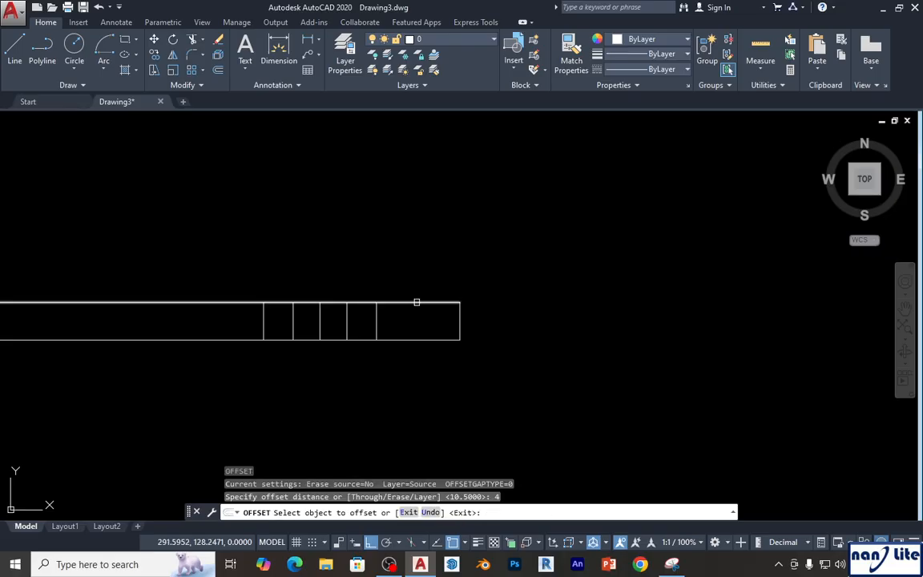
pyautogui.click(430, 248)
pyautogui.press('Escape')
# - Extend the two outermost boss lines up to the new horizontal line above the bar
pyautogui.write('ex')
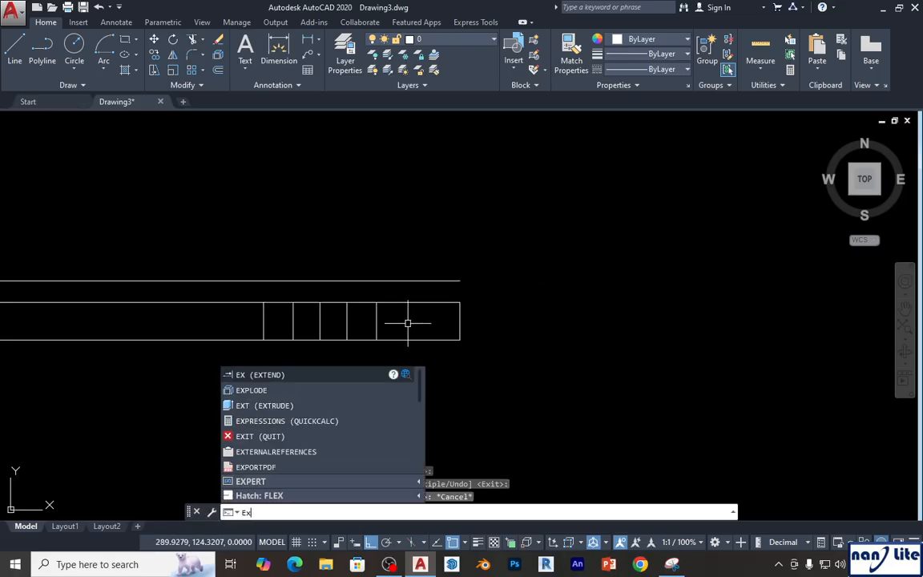
pyautogui.press('Return')
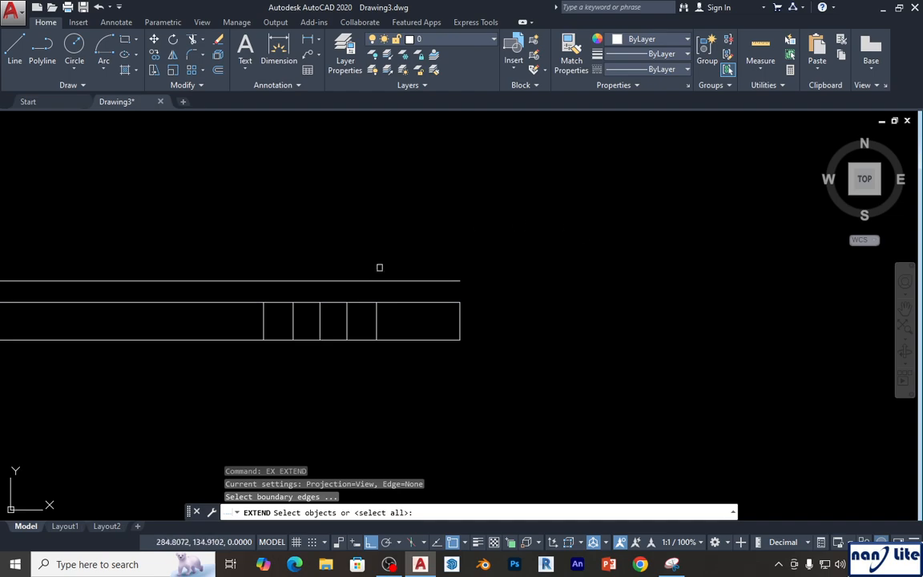
pyautogui.click(373, 280)
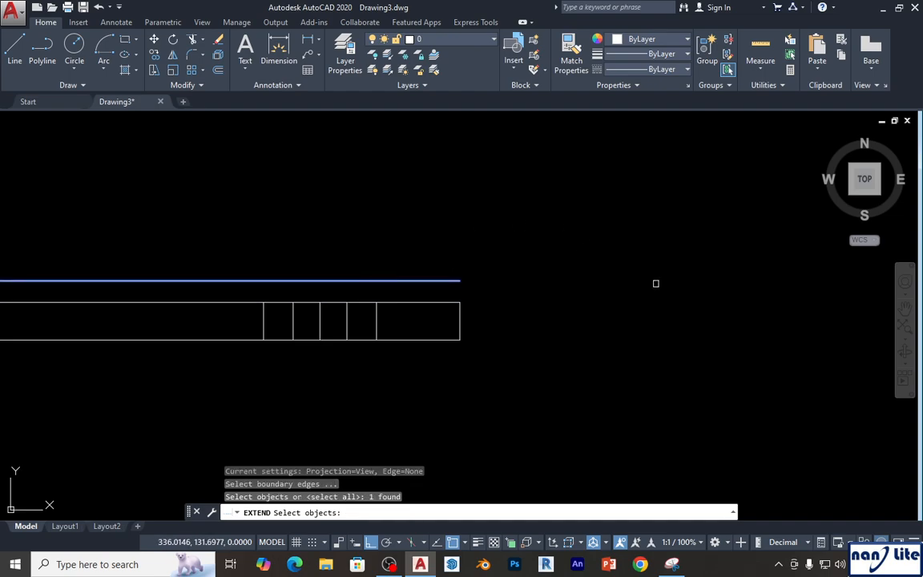
pyautogui.press('Return')
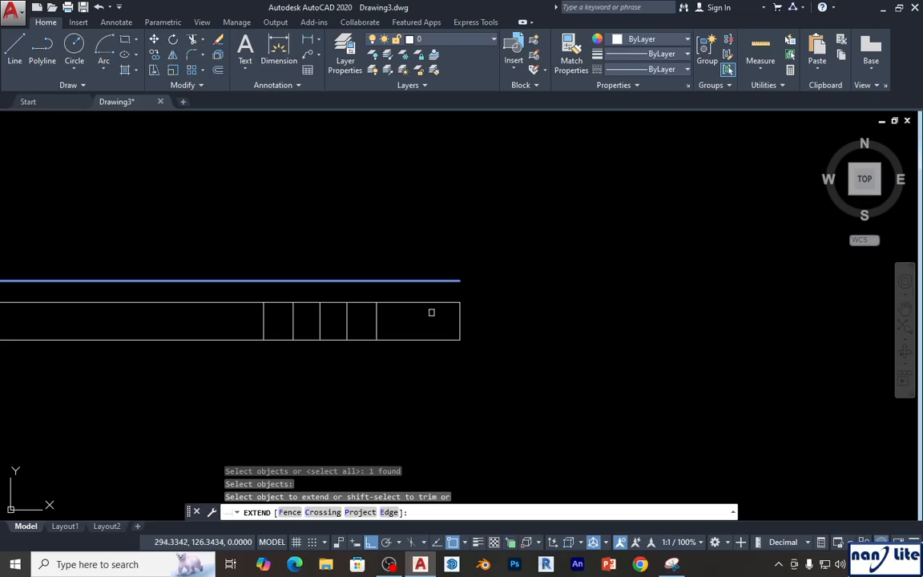
pyautogui.click(375, 314)
pyautogui.click(262, 313)
pyautogui.press('Return')
pyautogui.moveTo(482, 242); pyautogui.dragTo(499, 233, button='middle')
pyautogui.write('tr')
pyautogui.press('Return')
pyautogui.press('Return')
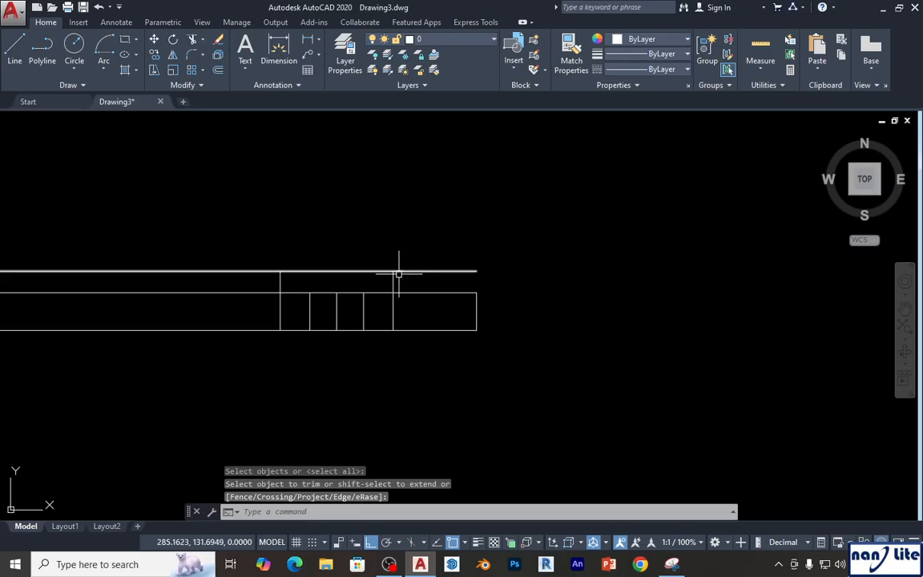
pyautogui.press('Escape')
# - Trim the boss's top line beyond both sides and the portion of its left side line inside the bar
pyautogui.write('t')
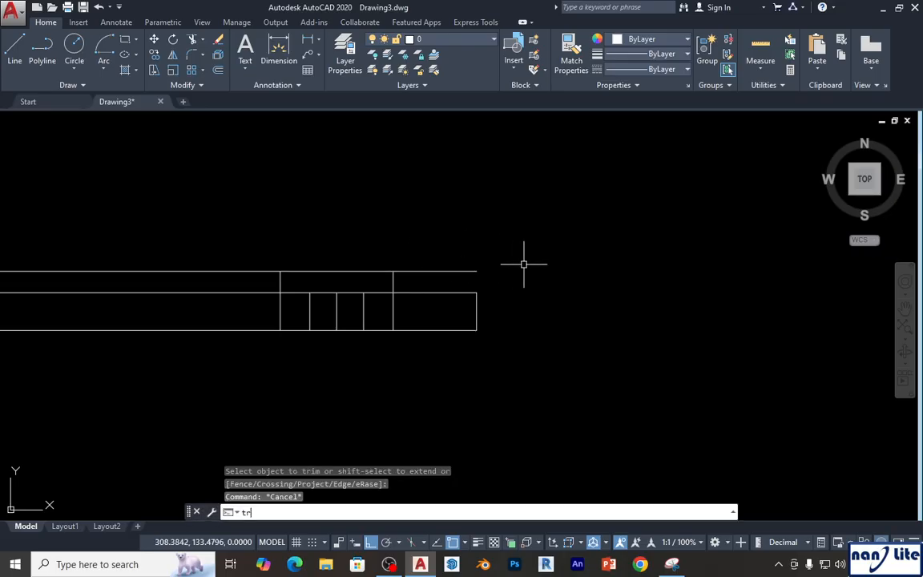
pyautogui.write('r')
pyautogui.press('Return')
pyautogui.press('Return')
pyautogui.click(439, 269)
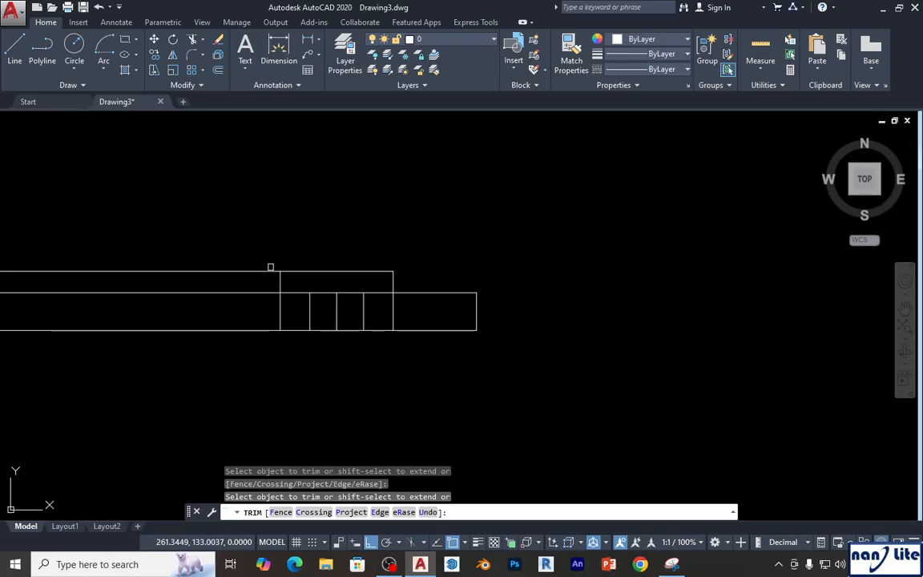
pyautogui.click(268, 270)
pyautogui.click(280, 302)
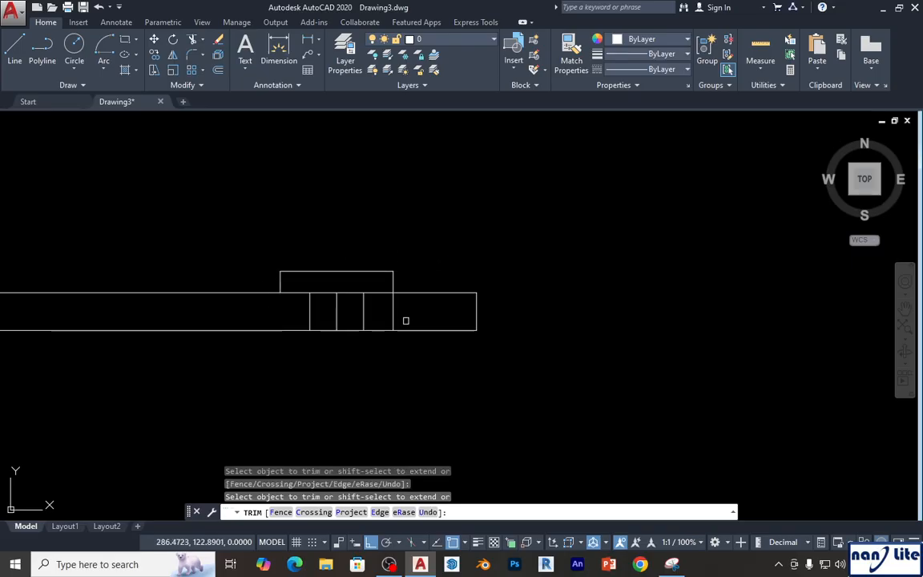
pyautogui.scroll(-4, 597, 276)
pyautogui.press('Return')
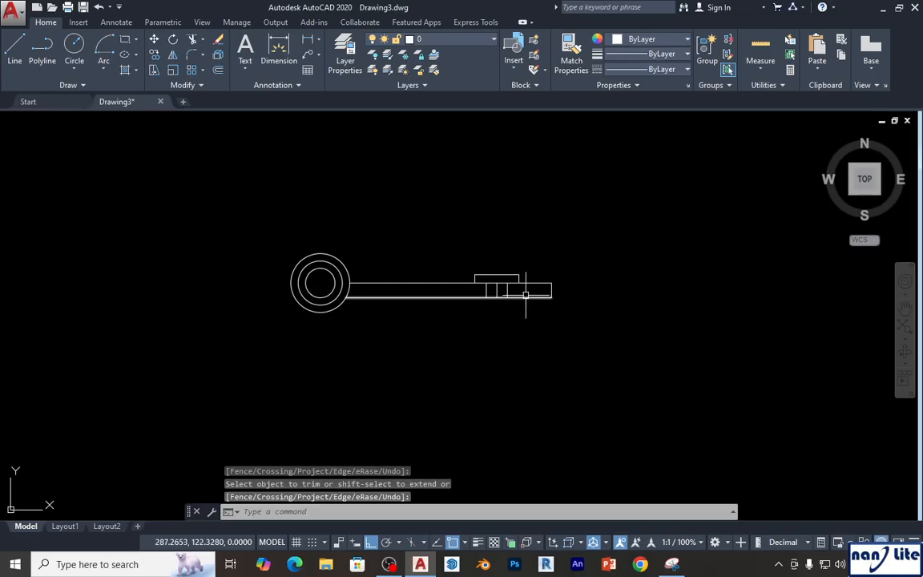
# - Erase the vertical centre line midway between the two hole edges in the bar
pyautogui.scroll(4, 526, 295)
pyautogui.click(460, 282)
pyautogui.click(449, 278)
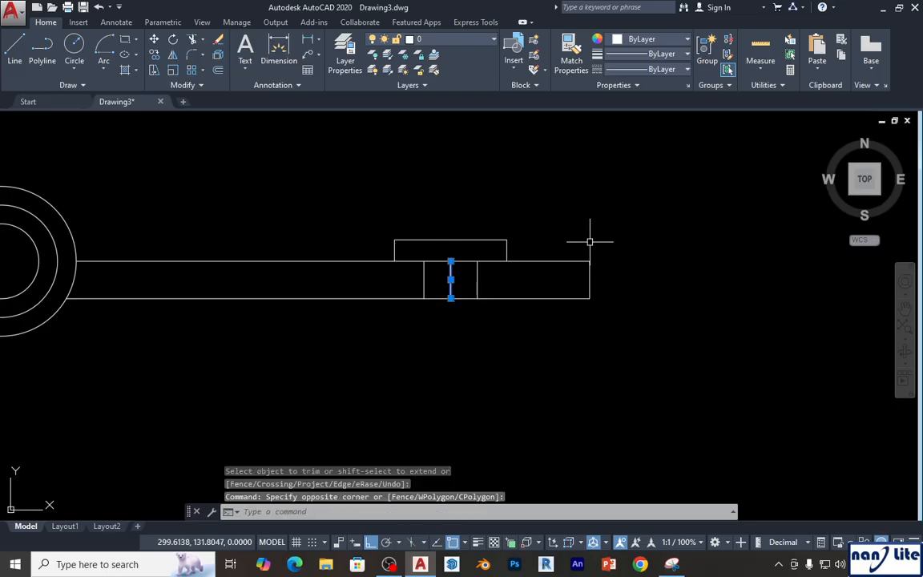
pyautogui.press('Delete')
pyautogui.scroll(-4, 616, 312)
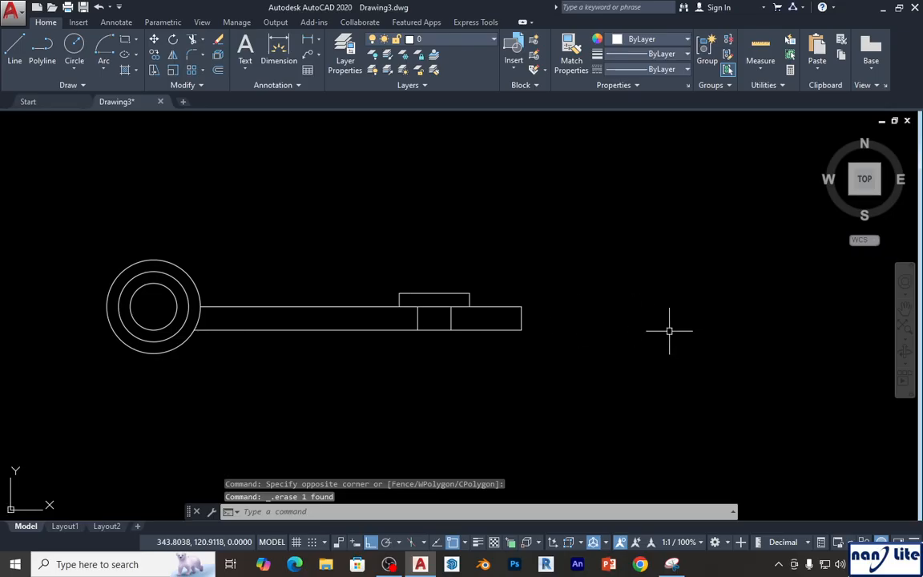
# - Clear the red markup around the boss on the reference drawing and mark the R45 and 15° dimensions of the curved slot
pyautogui.click(672, 563)
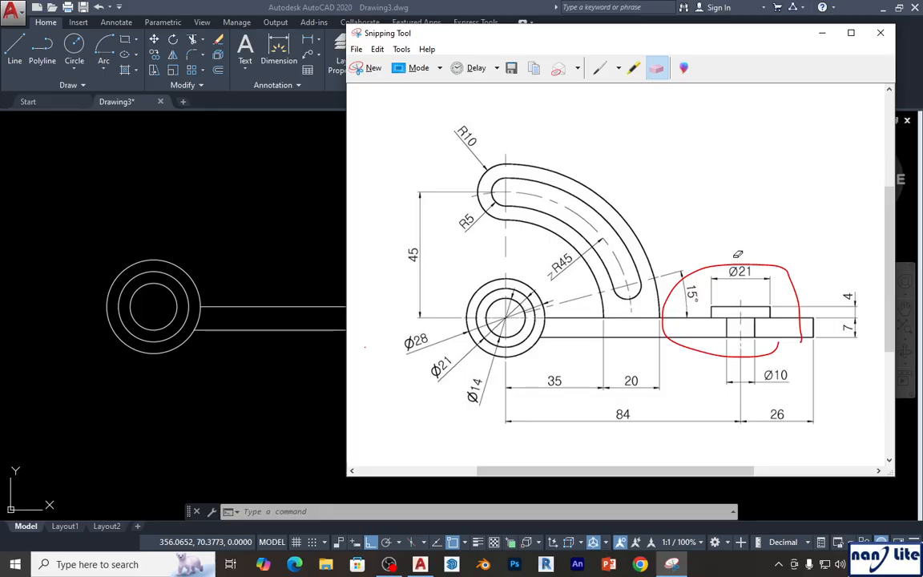
pyautogui.moveTo(737, 254)
pyautogui.mouseDown()
pyautogui.moveTo(739, 271)
pyautogui.moveTo(695, 306)
pyautogui.mouseUp()
pyautogui.click(599, 69)
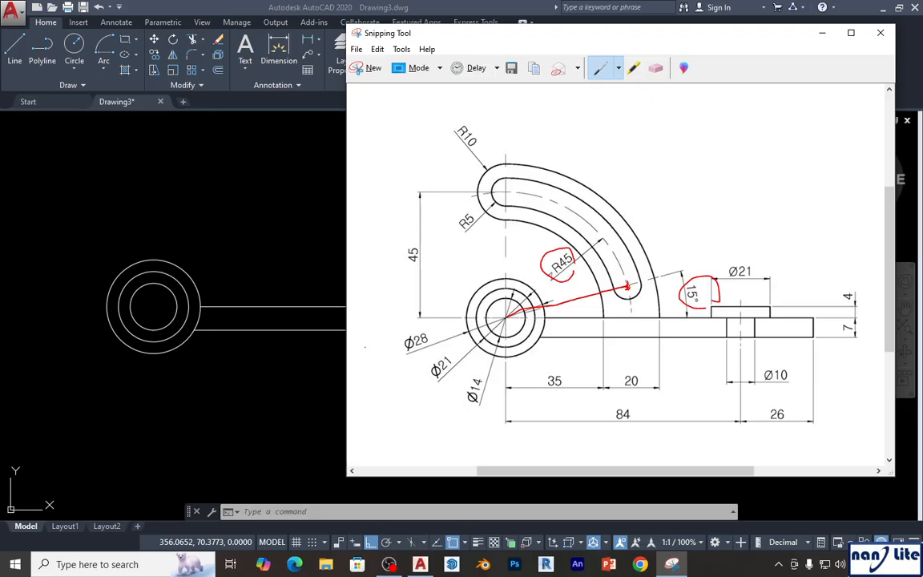
pyautogui.click(267, 247)
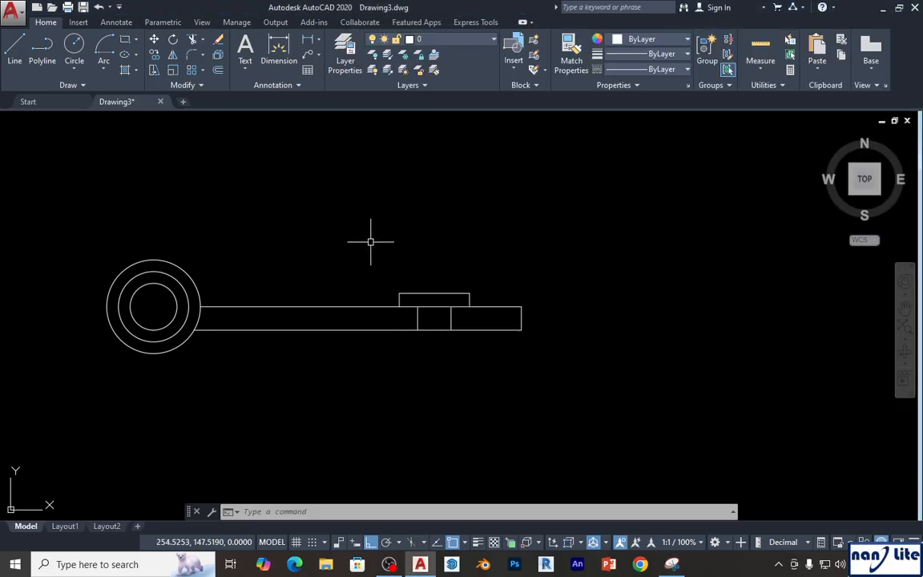
pyautogui.write('l')
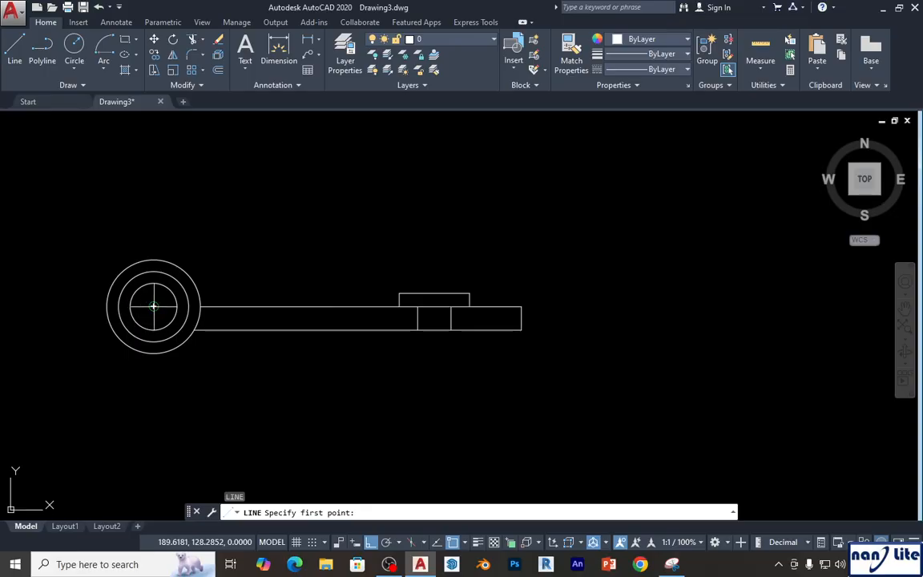
pyautogui.click(153, 305)
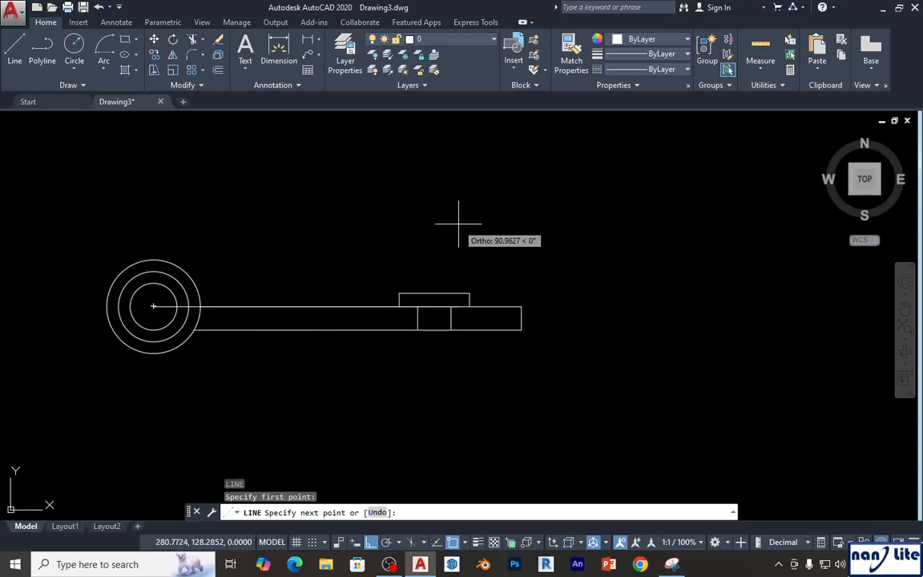
pyautogui.write('@')
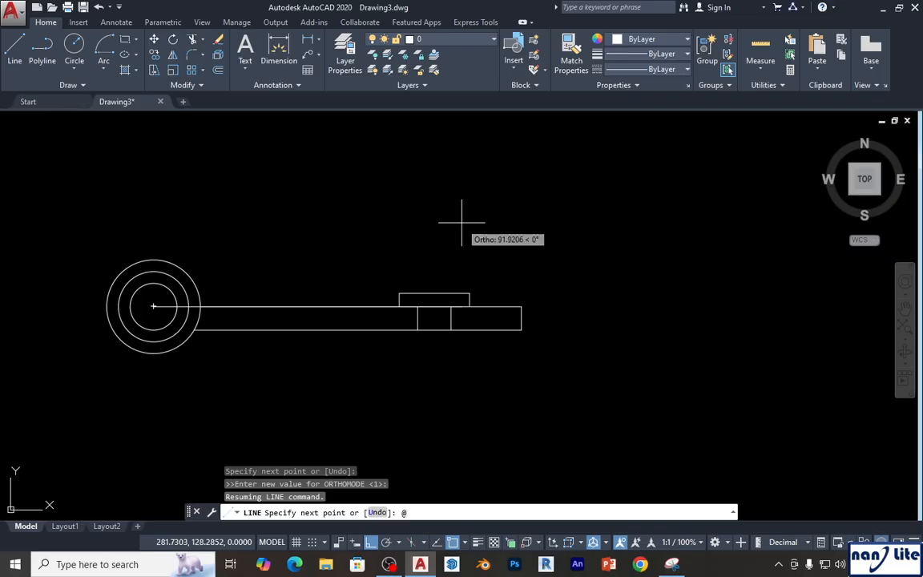
pyautogui.write('45')
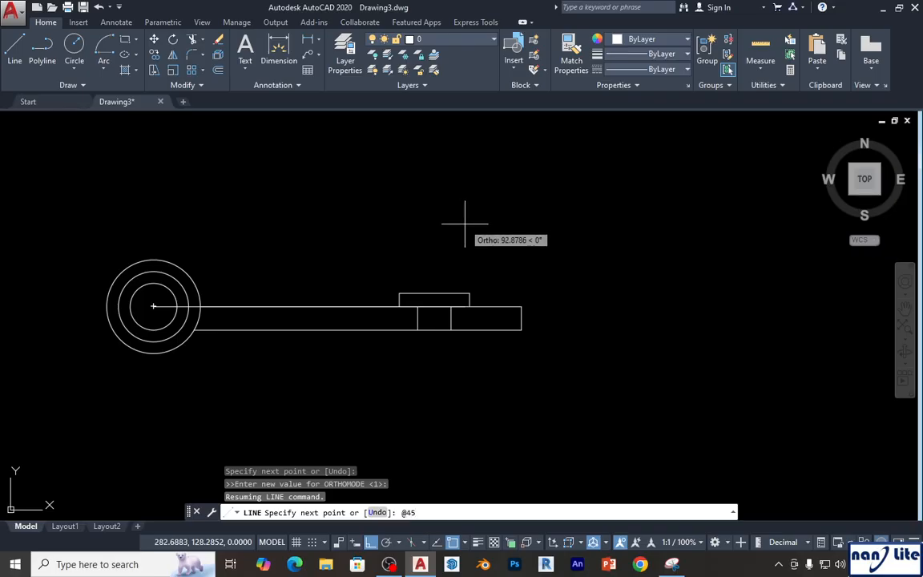
pyautogui.write('<')
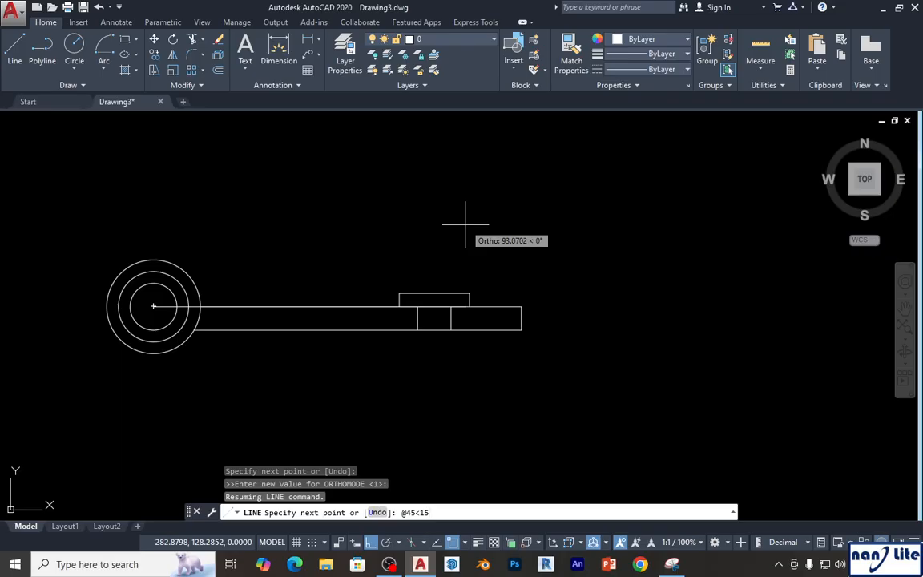
pyautogui.write('15')
pyautogui.press('Return')
pyautogui.press('Return')
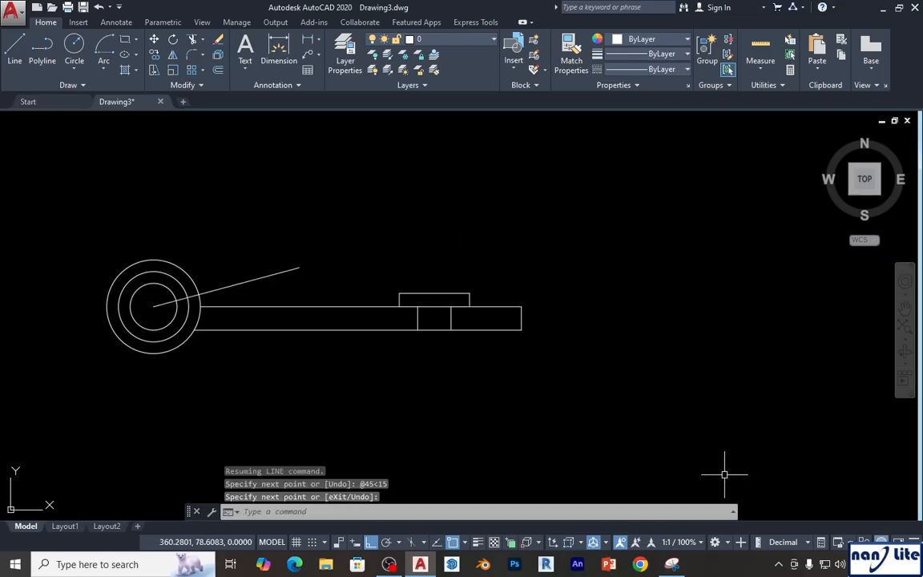
# - Recheck the reference drawing and erase the angled line
pyautogui.click(686, 568)
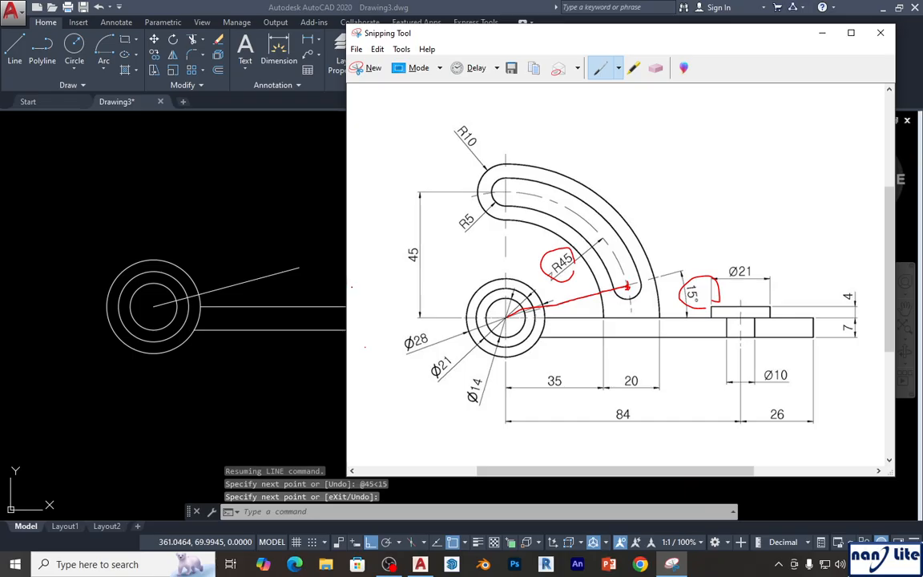
pyautogui.click(324, 294)
pyautogui.click(321, 281)
pyautogui.click(291, 213)
pyautogui.press('Delete')
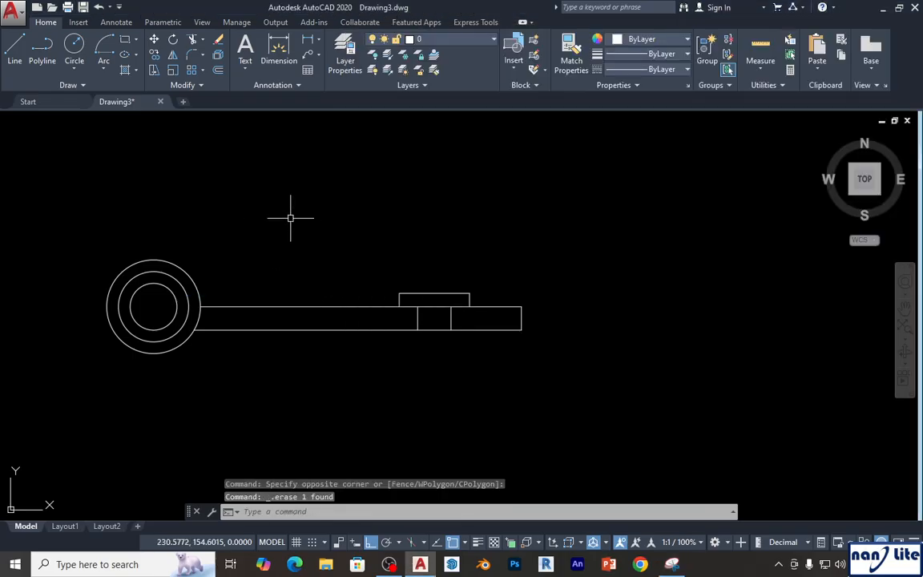
# - Turn on dynamic input and draw a line 45 long at 15° from the concentric circles' centre
pyautogui.click(353, 543)
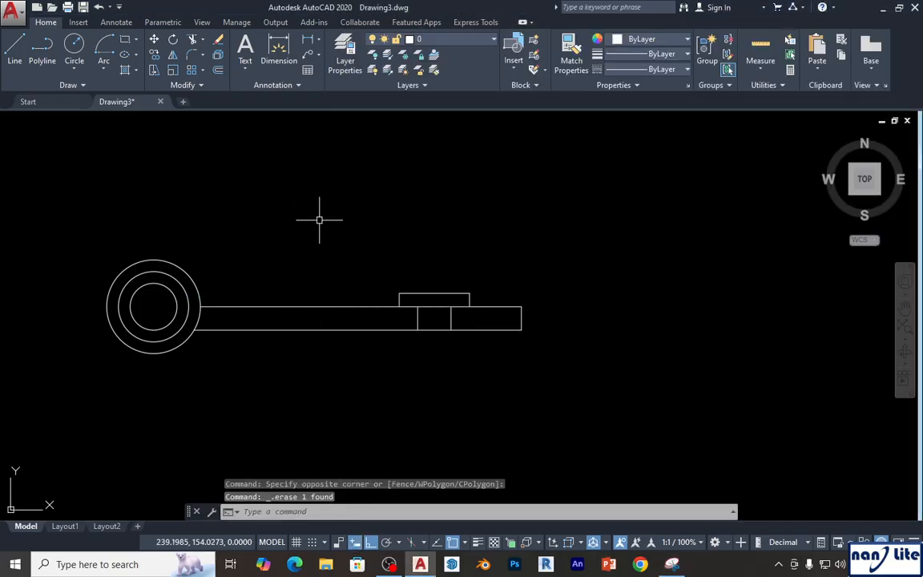
pyautogui.press('Return')
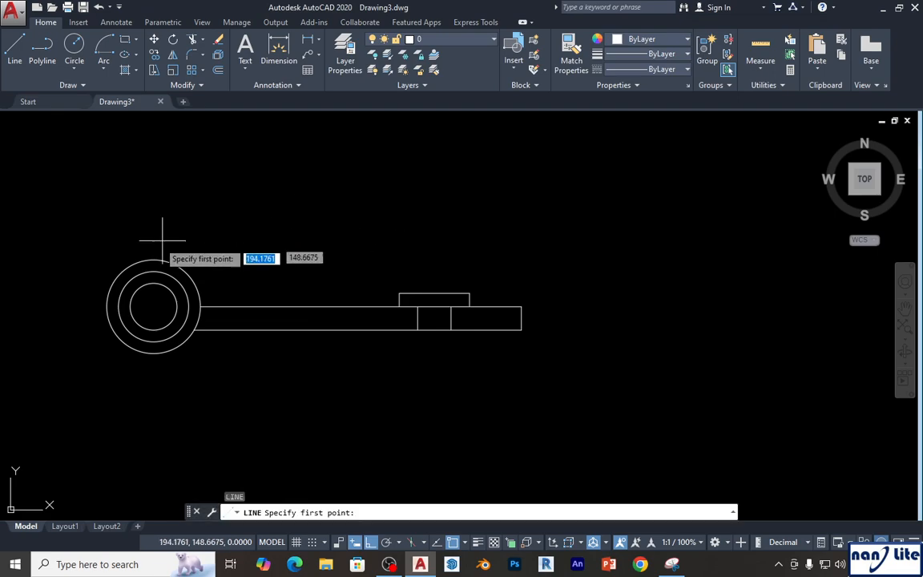
pyautogui.click(153, 306)
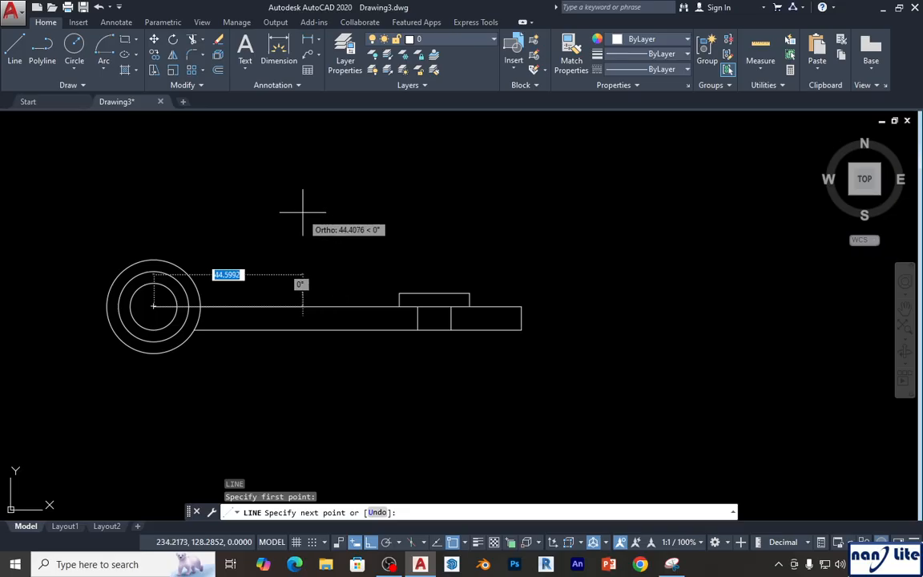
pyautogui.write('45')
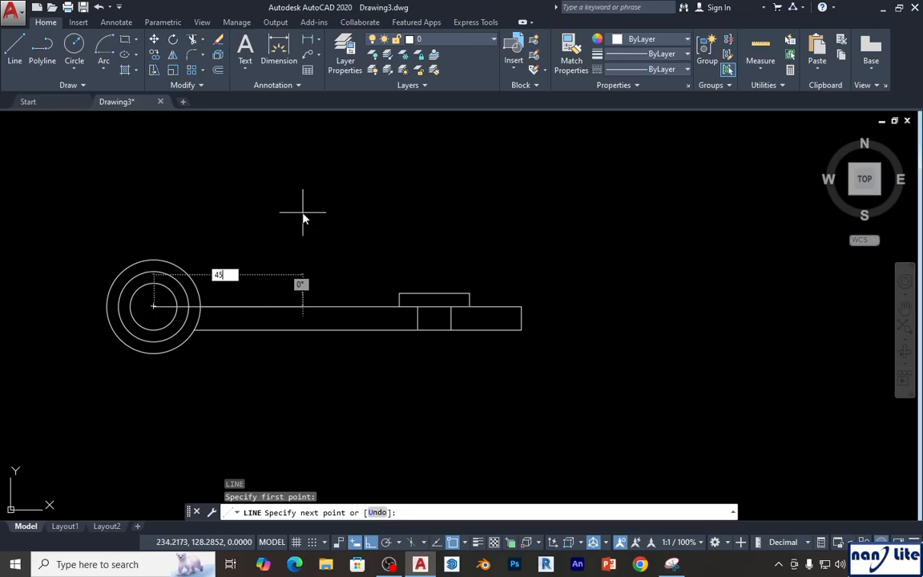
pyautogui.press('Tab')
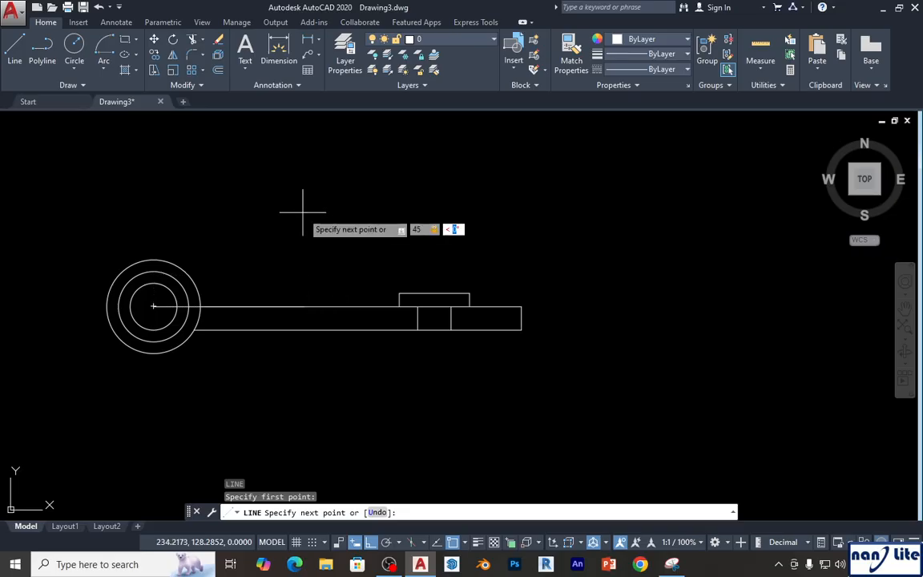
pyautogui.press('Return')
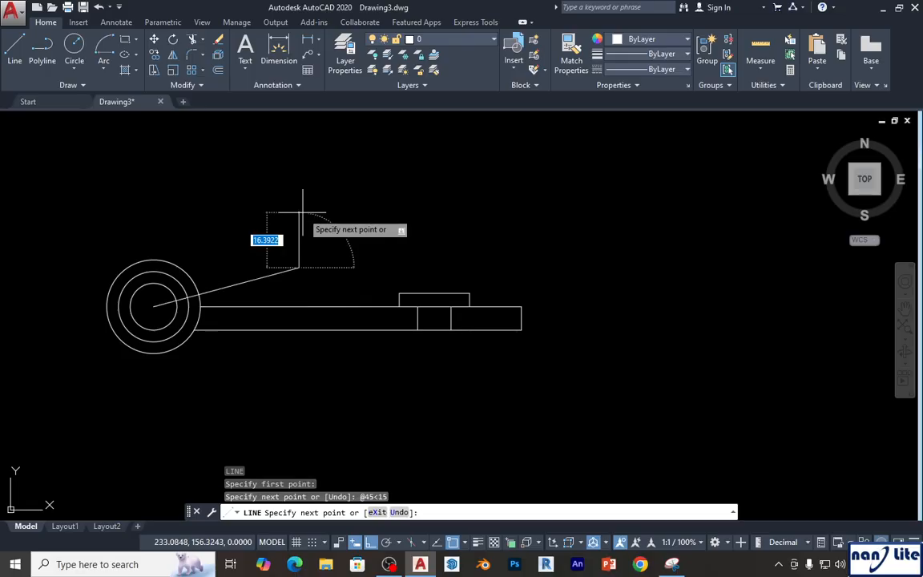
pyautogui.press('Return')
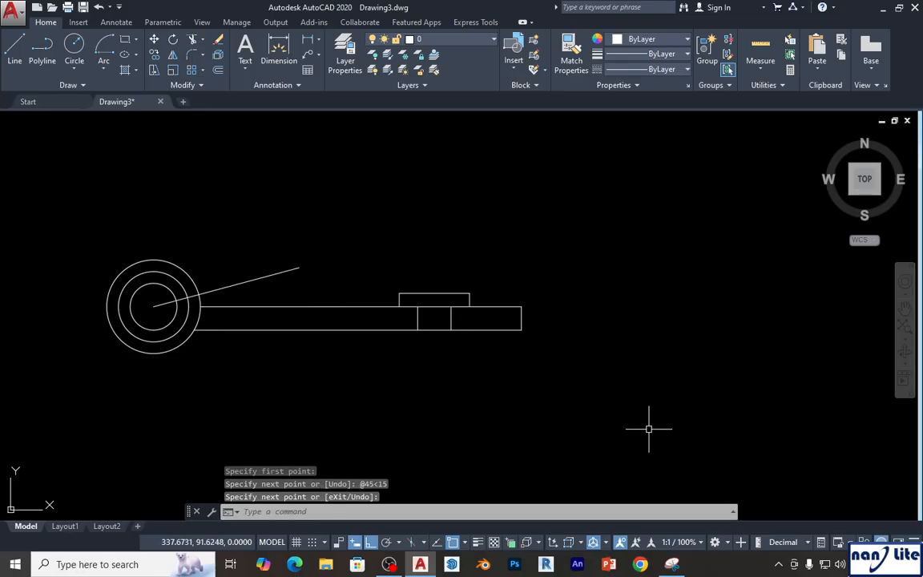
# - Check the slot's arc on the reference drawing and draw a radius 45 circle from the concentric circles' centre through the angled line's end
pyautogui.click(675, 565)
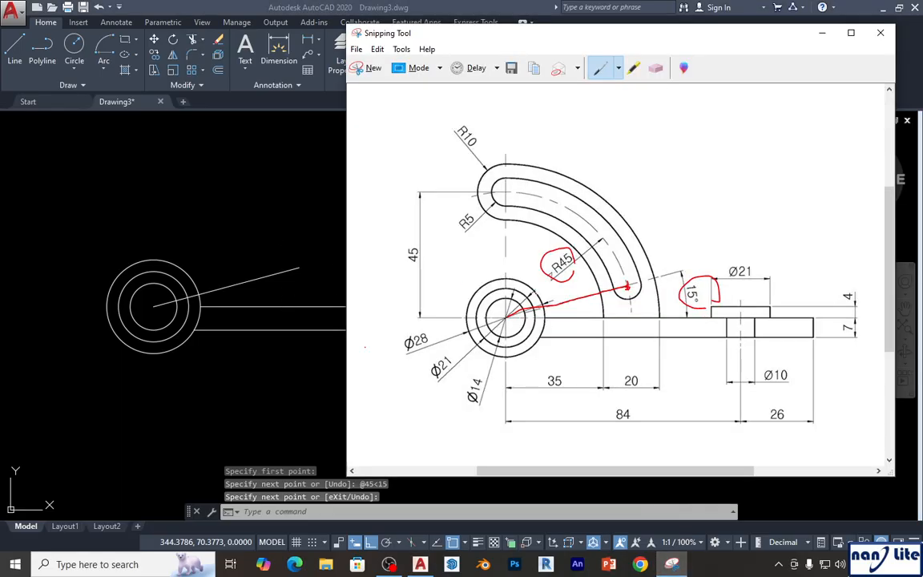
pyautogui.click(212, 215)
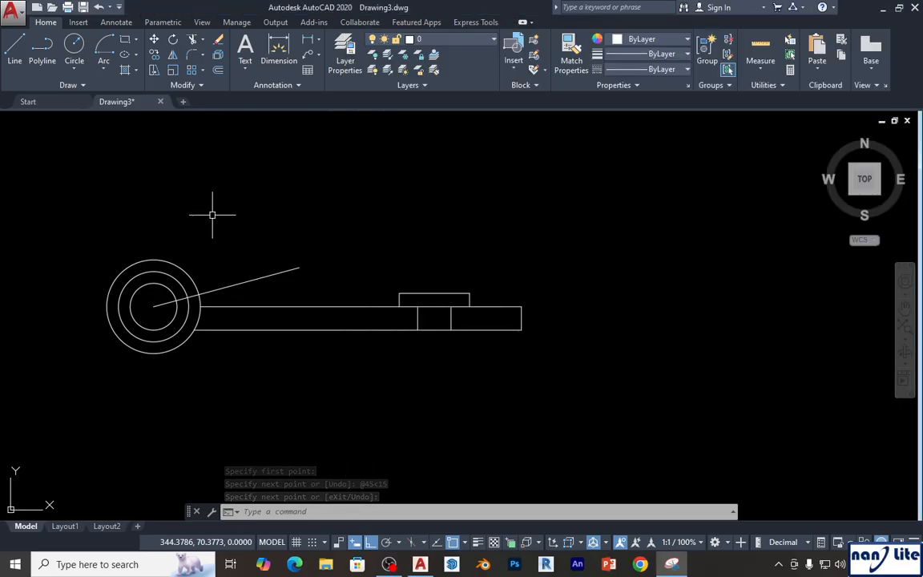
pyautogui.write('c')
pyautogui.press('Return')
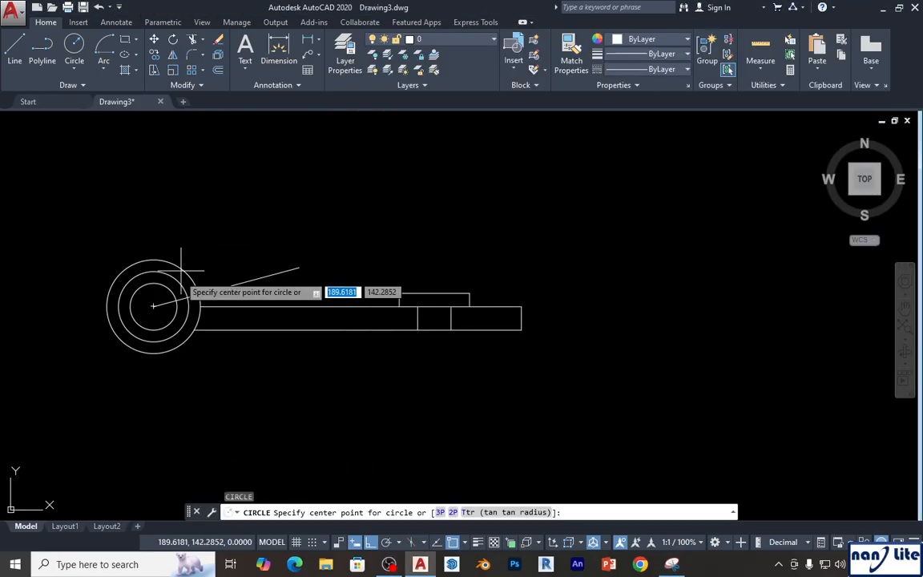
pyautogui.click(153, 305)
pyautogui.click(300, 267)
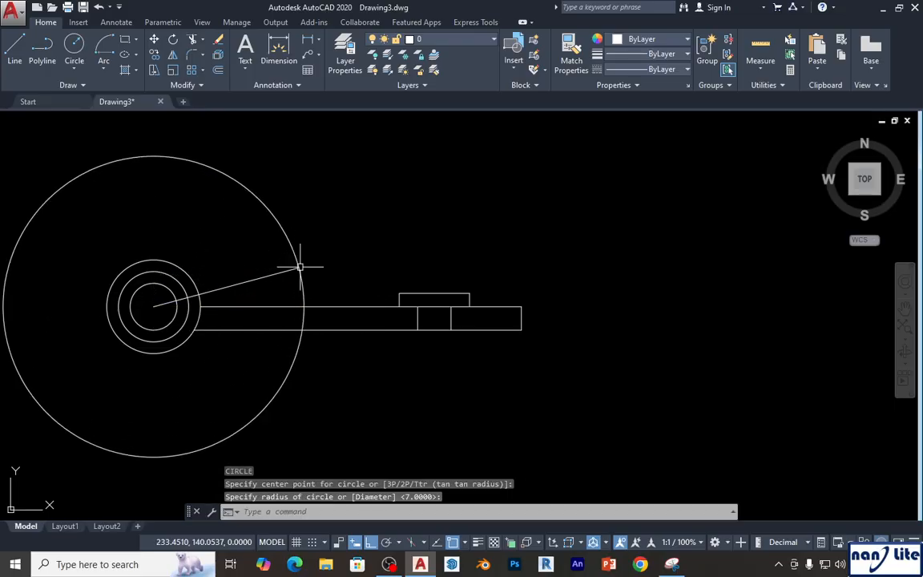
pyautogui.press('Escape')
# - Mark the slot's R5 and R10 radii on the reference drawing and offset the radius 45 circle by 5 inward and outward
pyautogui.click(671, 564)
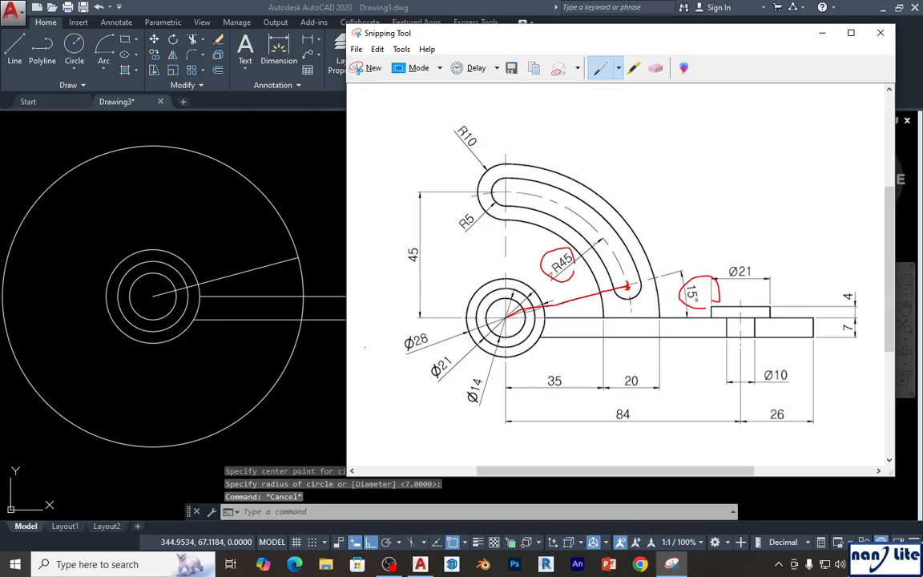
pyautogui.moveTo(604, 265); pyautogui.dragTo(618, 260)
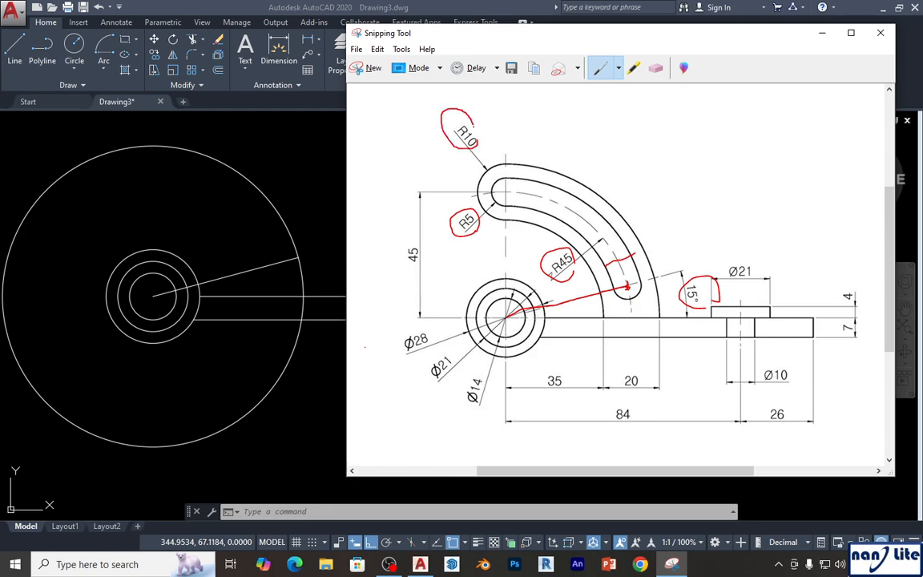
pyautogui.click(325, 175)
pyautogui.write('o')
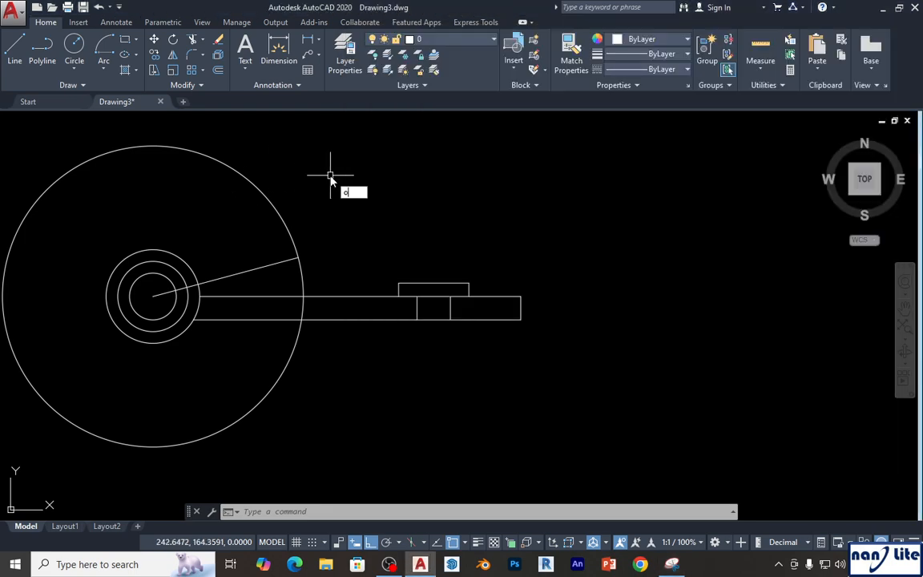
pyautogui.press('Return')
pyautogui.write('5')
pyautogui.press('Return')
pyautogui.click(266, 197)
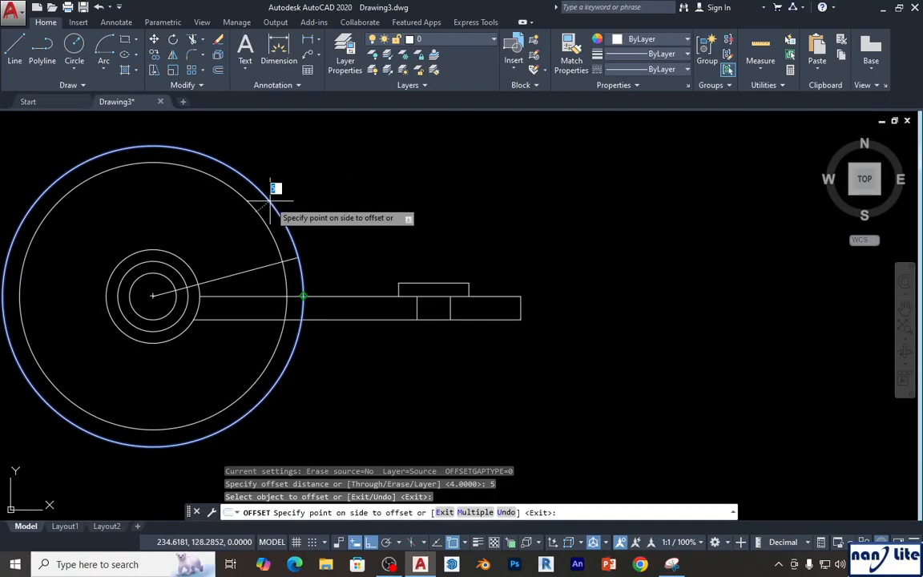
pyautogui.click(270, 200)
pyautogui.click(278, 213)
pyautogui.click(319, 210)
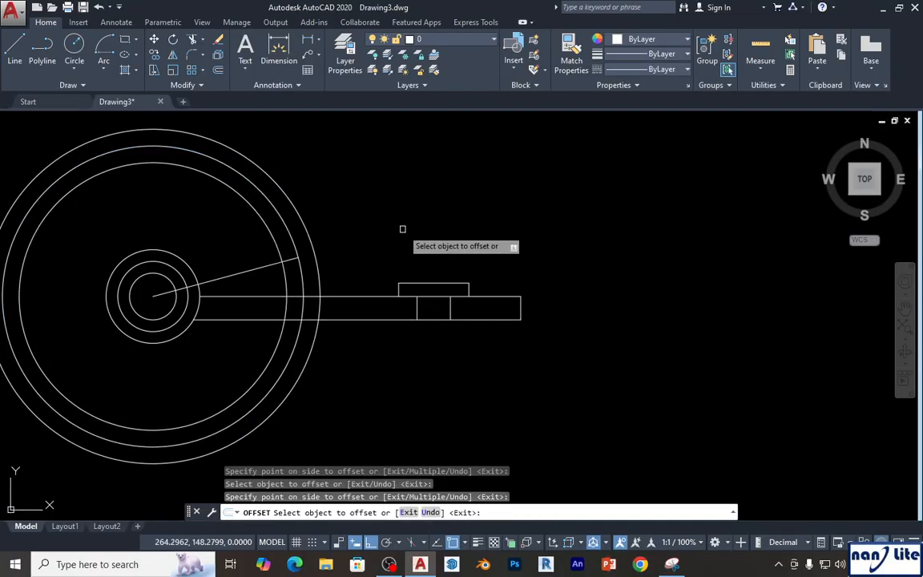
pyautogui.press('Return')
# - Offset the radius 45 circle by 10 outward and inward
pyautogui.write('o')
pyautogui.press('Return')
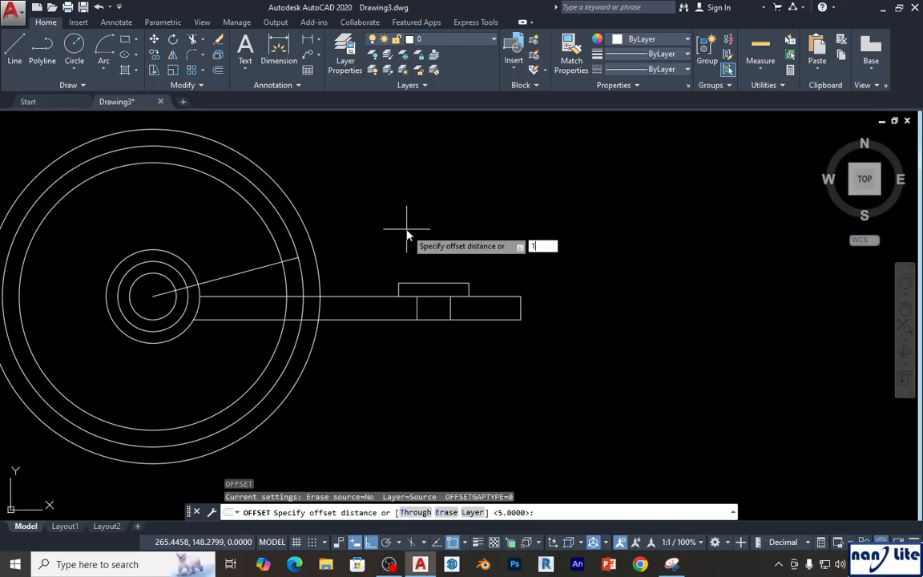
pyautogui.write('10')
pyautogui.press('Return')
pyautogui.click(310, 236)
pyautogui.click(350, 219)
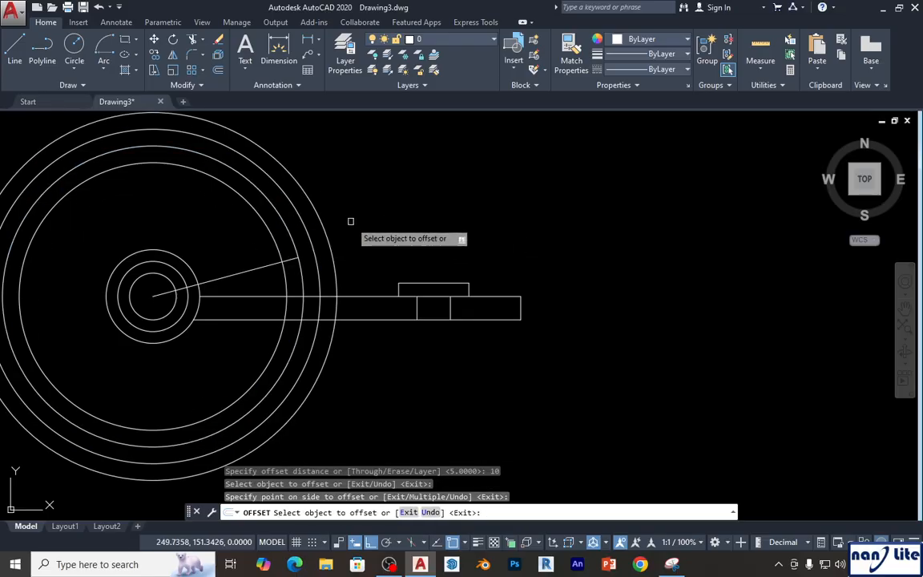
pyautogui.click(275, 245)
pyautogui.click(218, 237)
pyautogui.press('Escape')
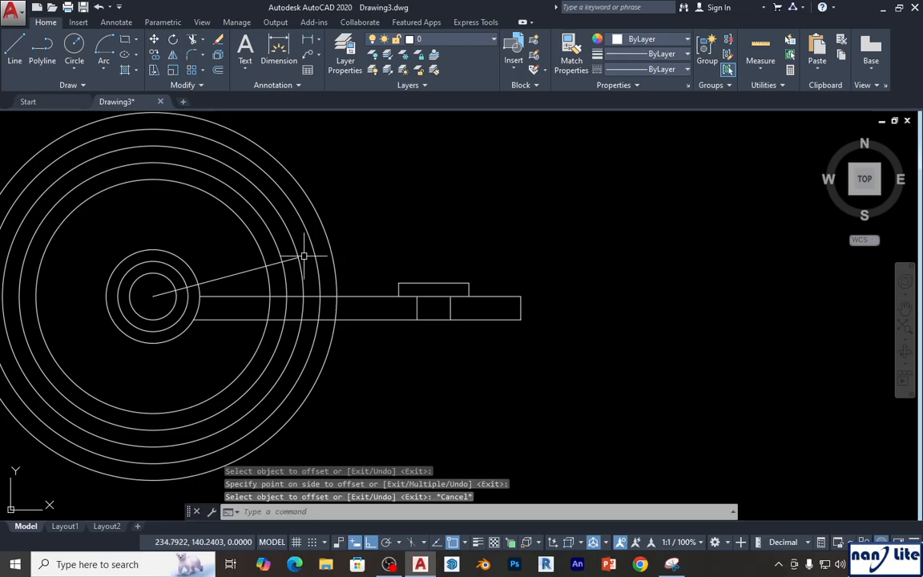
# - Check the reference drawing and draw a radius 5 circle at the angled line's outer end for the slot's lower end
pyautogui.scroll(-5, 376, 241)
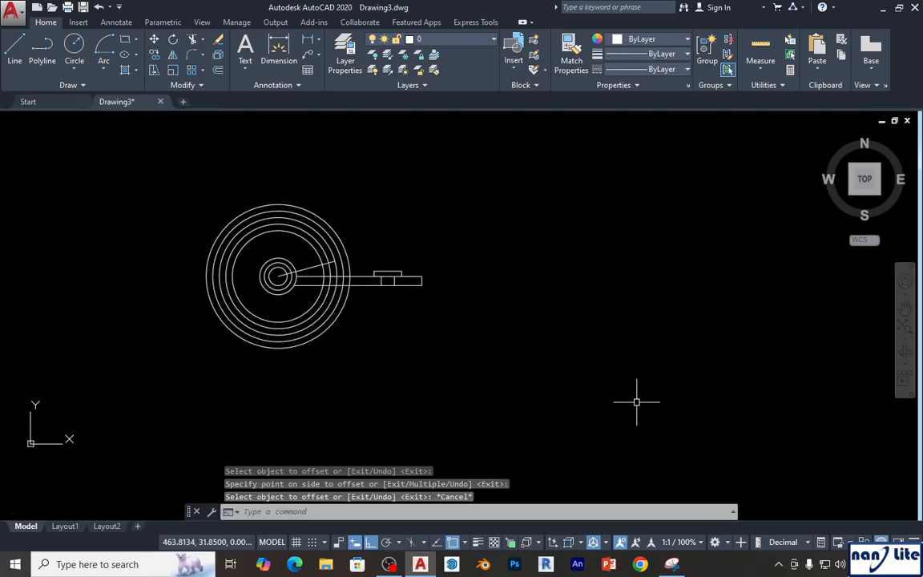
pyautogui.click(673, 564)
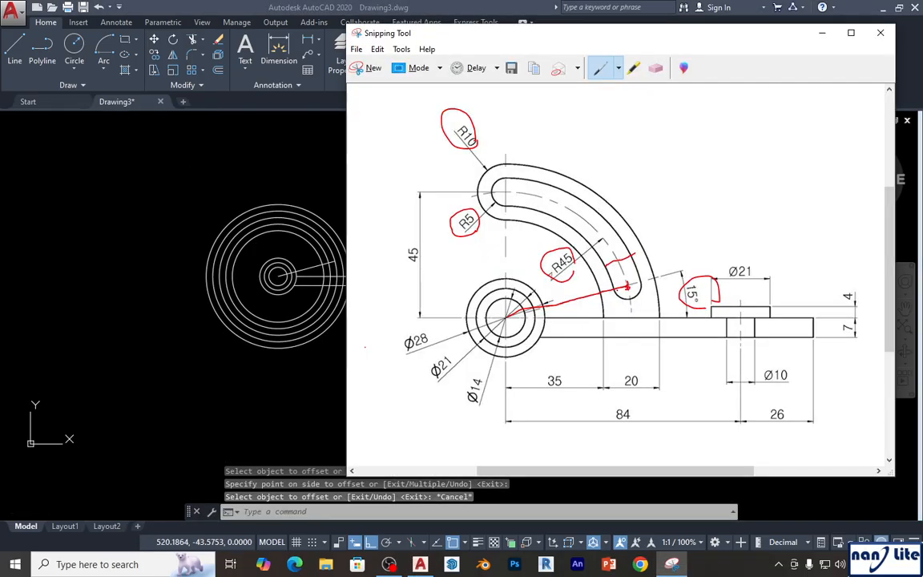
pyautogui.click(301, 195)
pyautogui.scroll(5, 388, 256)
pyautogui.write('c')
pyautogui.press('Return')
pyautogui.click(244, 271)
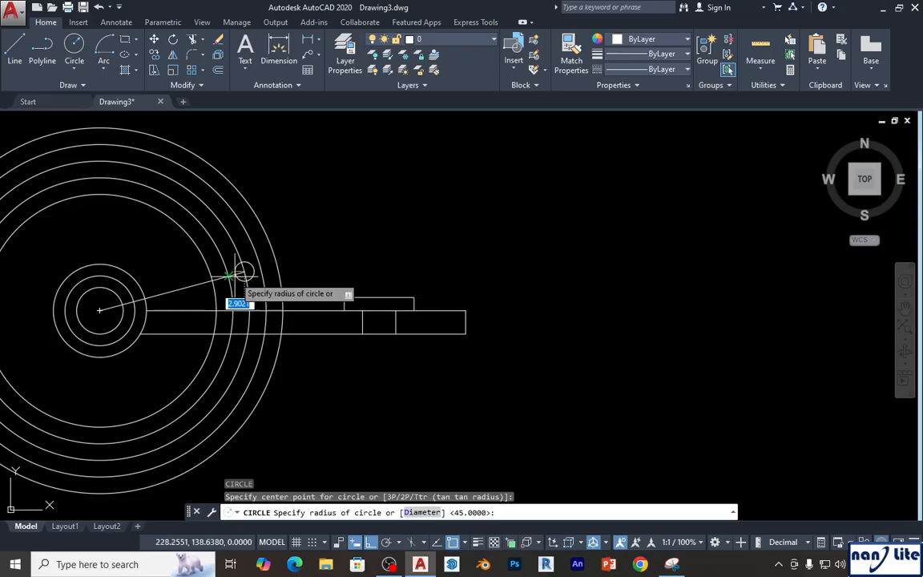
pyautogui.scroll(4, 229, 276)
pyautogui.click(217, 273)
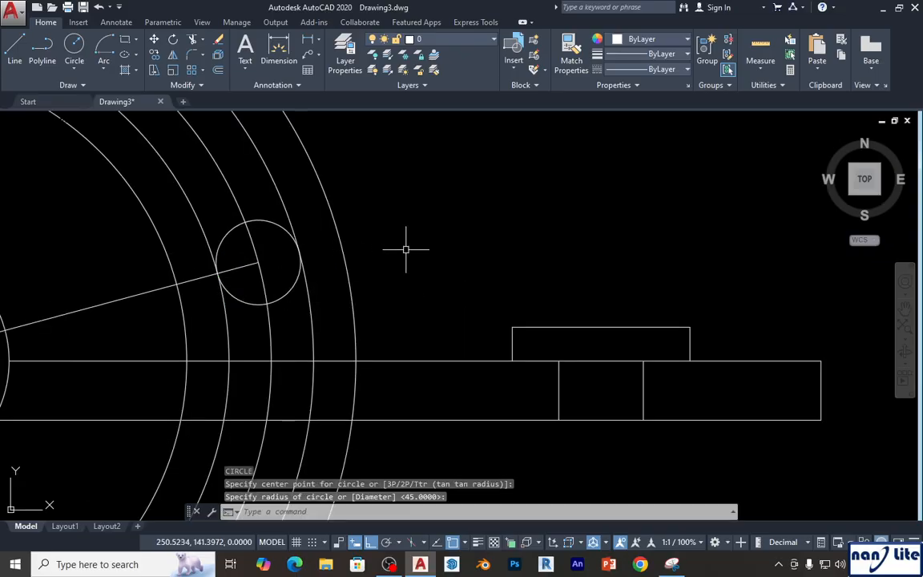
# - Mark the vertical centreline and slot end on the reference drawing, and draw a vertical line from the concentric circles' centre up past the outermost circle
pyautogui.scroll(-4, 449, 271)
pyautogui.click(673, 564)
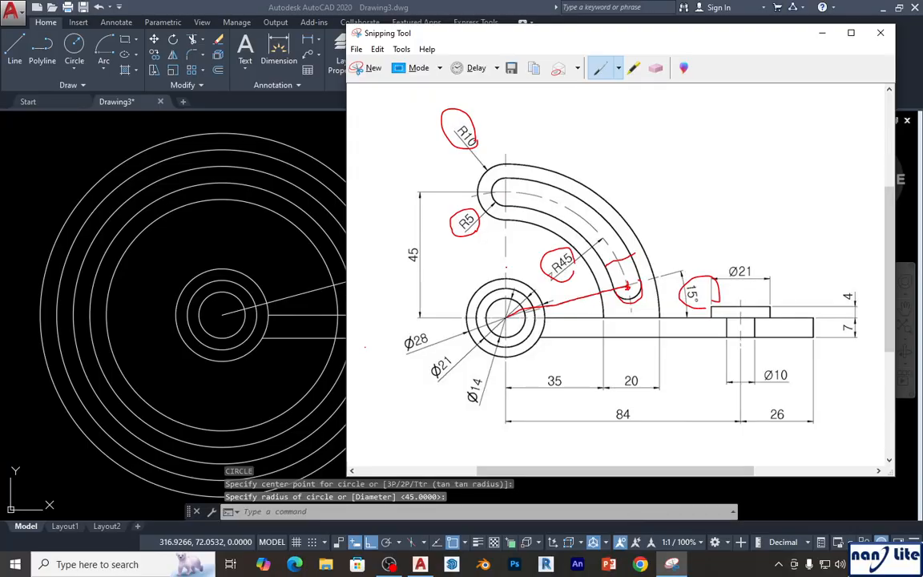
pyautogui.moveTo(505, 318); pyautogui.dragTo(503, 134)
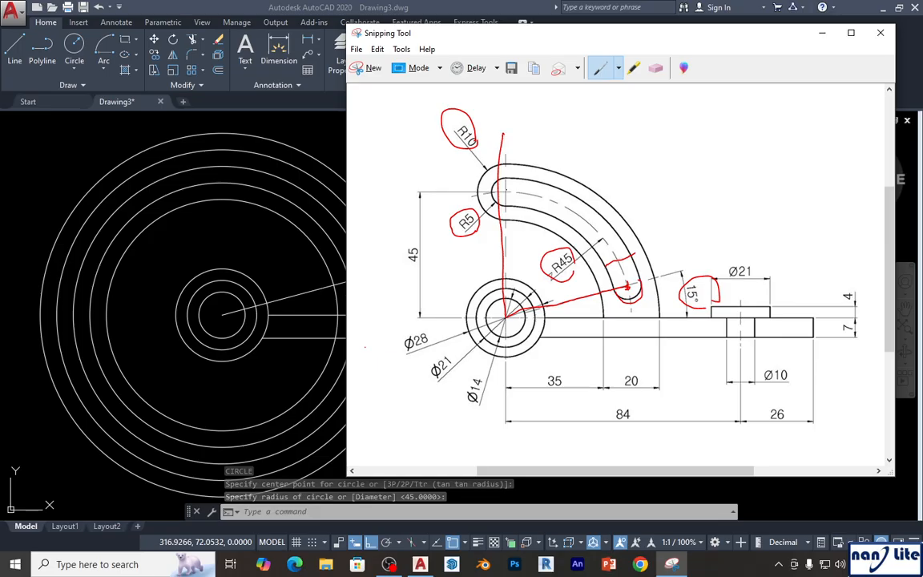
pyautogui.moveTo(510, 199)
pyautogui.mouseDown()
pyautogui.moveTo(495, 195)
pyautogui.moveTo(509, 179)
pyautogui.mouseUp()
pyautogui.click(248, 133)
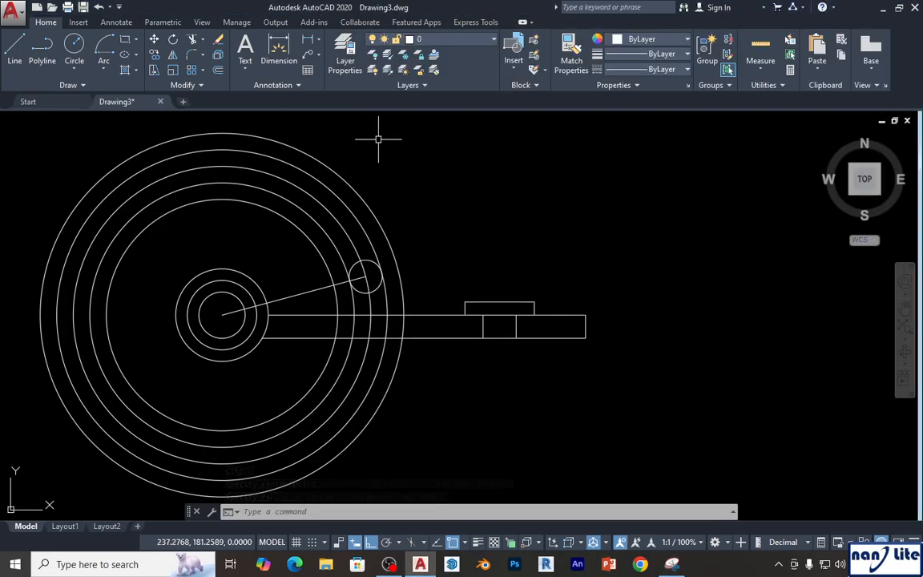
pyautogui.moveTo(425, 180); pyautogui.dragTo(423, 215, button='middle')
pyautogui.write('l')
pyautogui.press('Return')
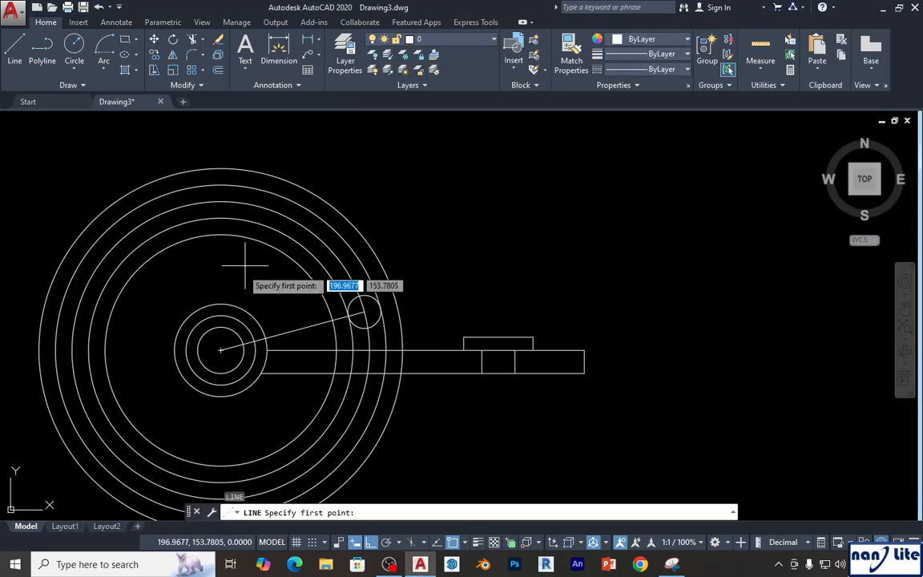
pyautogui.click(220, 349)
pyautogui.click(330, 143)
pyautogui.press('Escape')
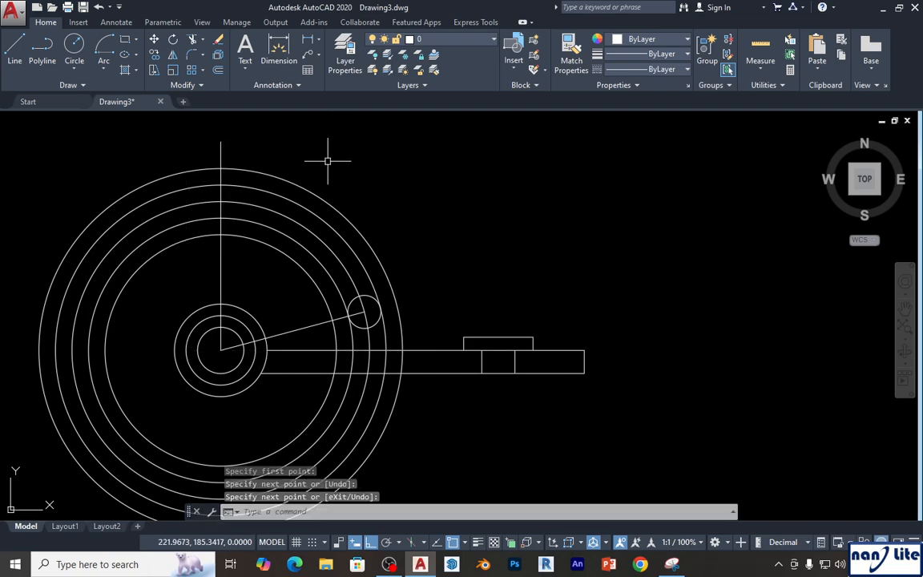
# - Draw radius 5 and radius 10 circles centred where the vertical line crosses the radius 45 circle
pyautogui.write('c')
pyautogui.press('Return')
pyautogui.click(220, 202)
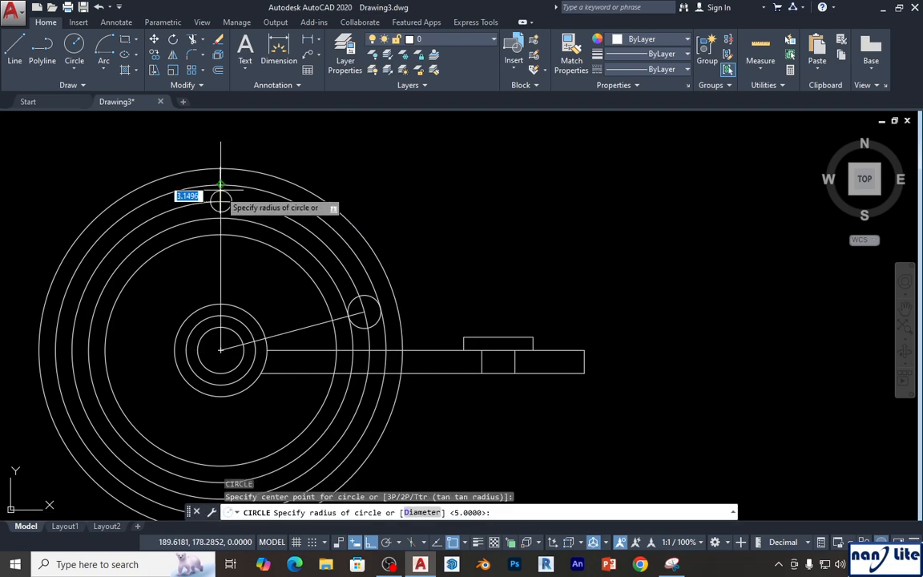
pyautogui.press('Return')
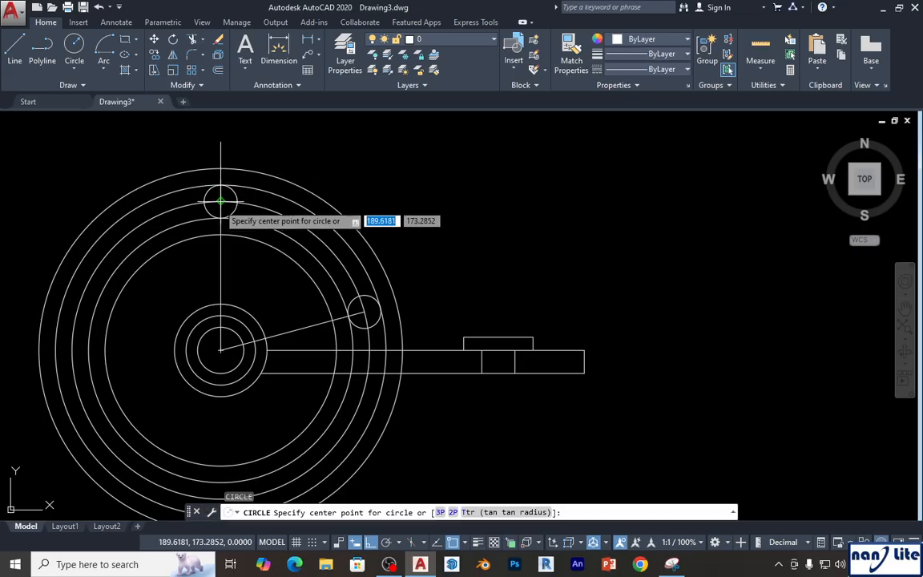
pyautogui.click(220, 203)
pyautogui.scroll(-1, 465, 212)
pyautogui.press('Escape')
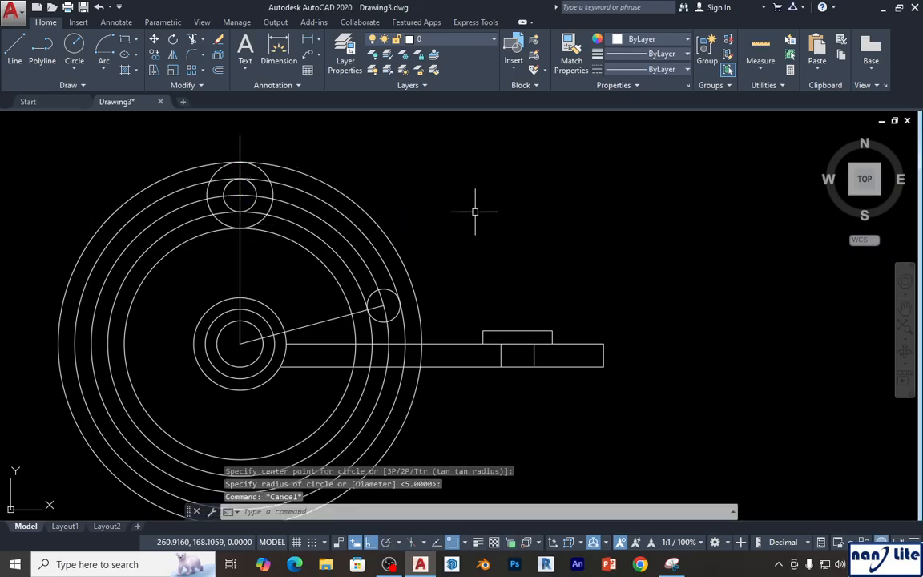
# - Erase the radius 45 construction circle and the angled and vertical construction lines
pyautogui.scroll(-3, 479, 206)
pyautogui.scroll(2, 428, 216)
pyautogui.click(427, 216)
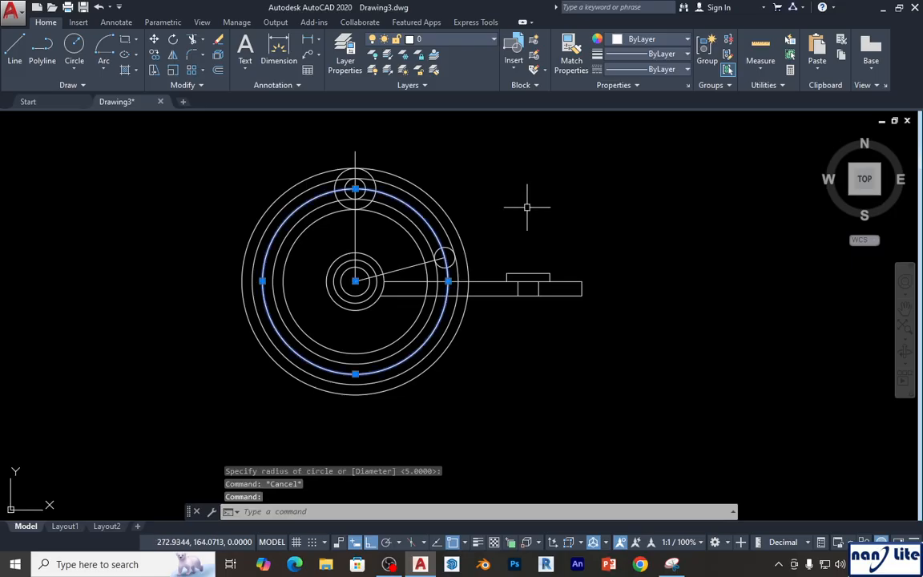
pyautogui.press('Delete')
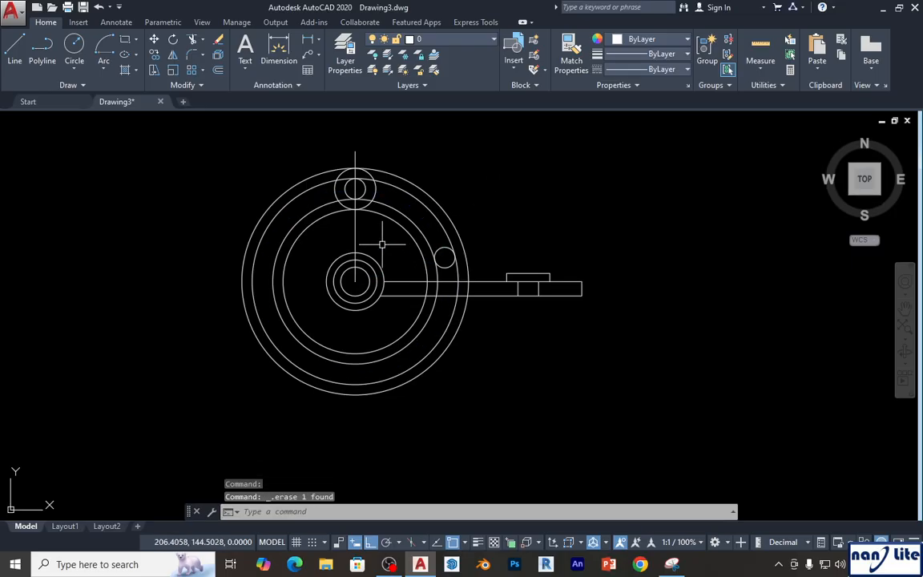
pyautogui.click(377, 241)
pyautogui.click(340, 238)
pyautogui.press('Delete')
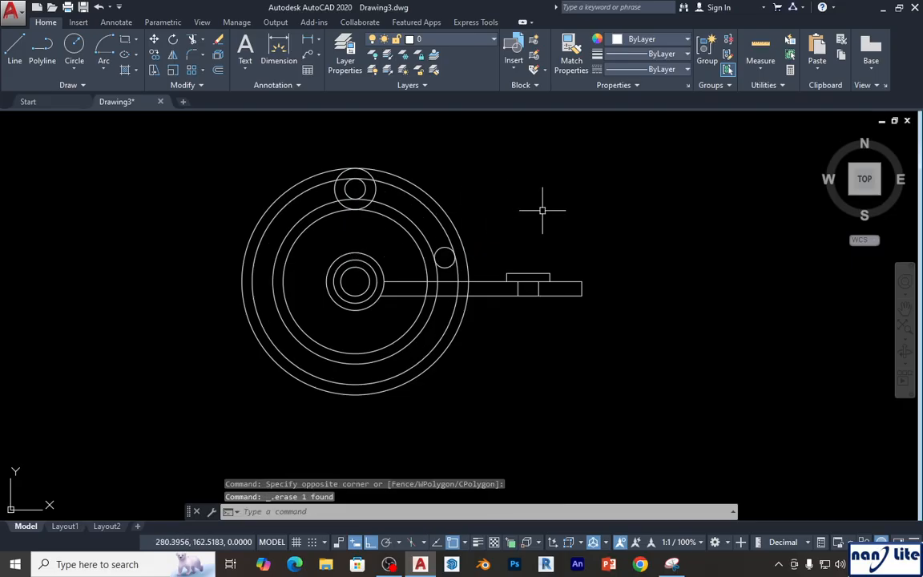
# - Trim away the portions of the four large circles to the left of the upper end circles and below the bar
pyautogui.write('tr')
pyautogui.press('space')
pyautogui.press('space')
pyautogui.click(326, 237)
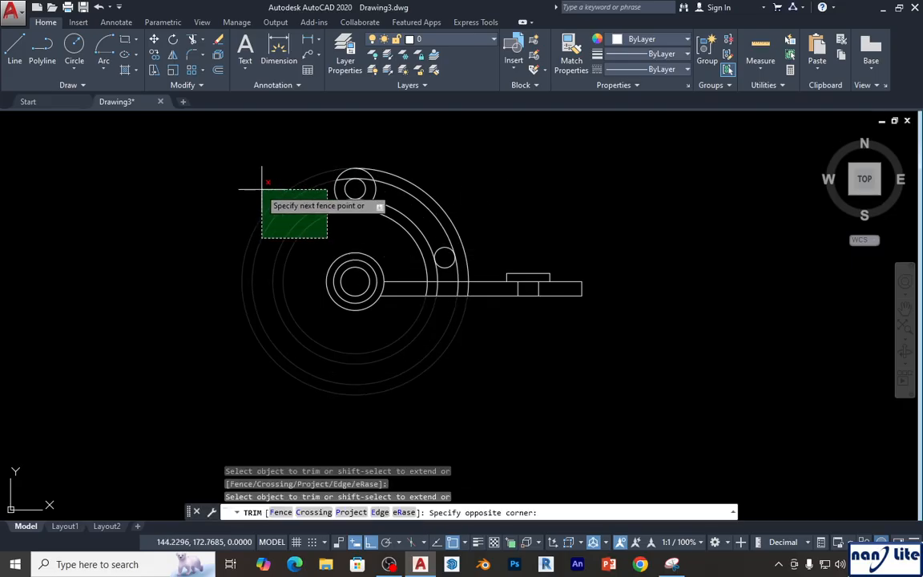
pyautogui.click(253, 184)
# - Trim the slot arc stubs inside the radius 10 circle and the inner portions of the radius 5 and radius 10 end circles
pyautogui.scroll(5, 351, 191)
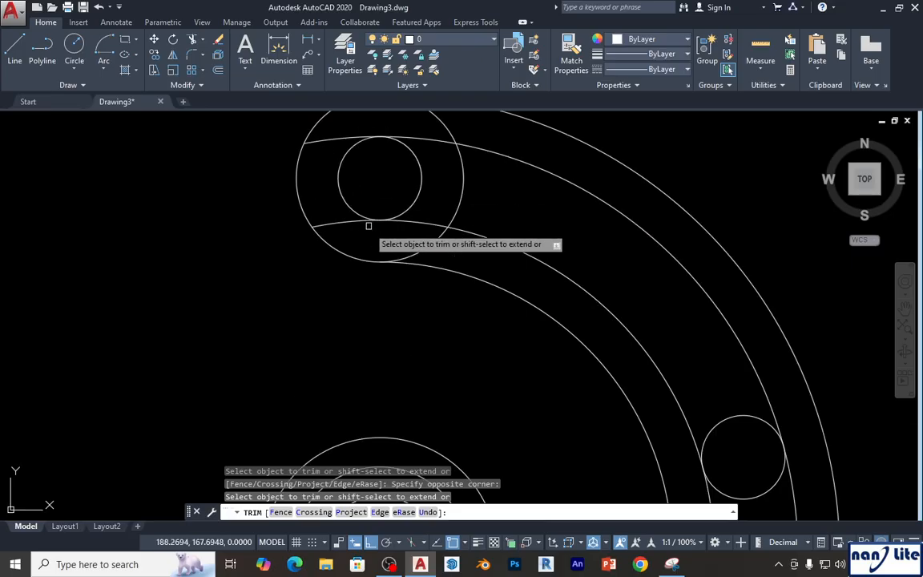
pyautogui.click(342, 224)
pyautogui.click(321, 149)
pyautogui.click(322, 138)
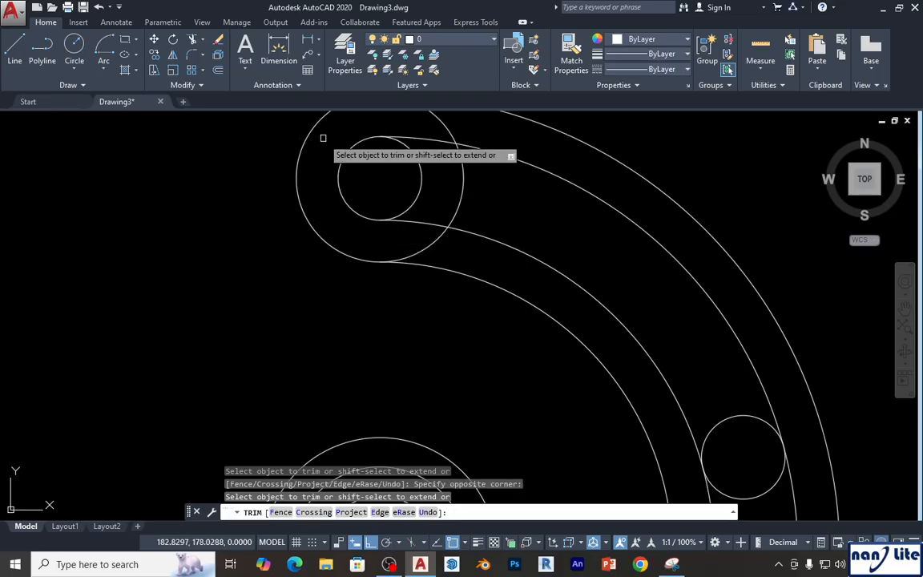
pyautogui.scroll(-3, 410, 159)
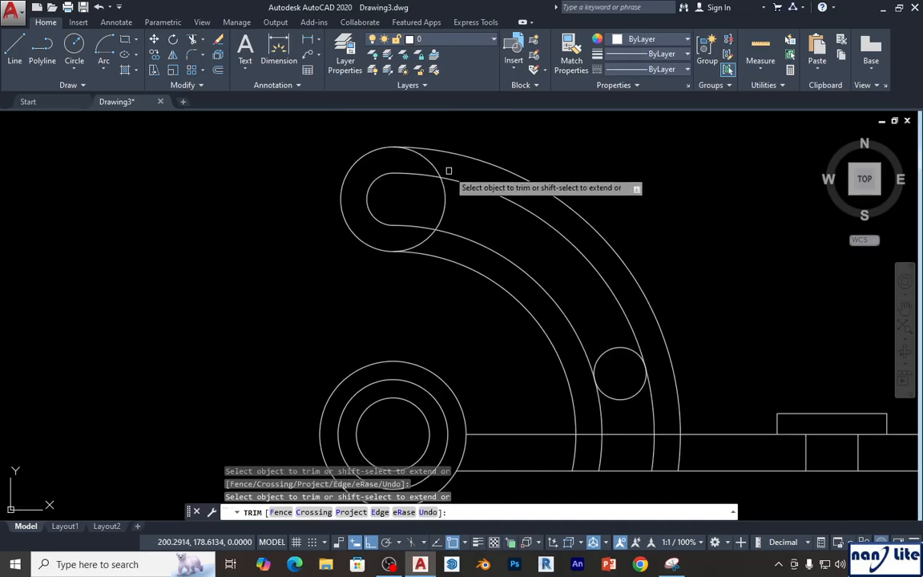
pyautogui.click(419, 243)
pyautogui.moveTo(564, 257); pyautogui.dragTo(469, 196, button='middle')
# - Check the reference drawing and trim the slot arcs below the lower radius 5 circle and that circle's upper half
pyautogui.click(672, 564)
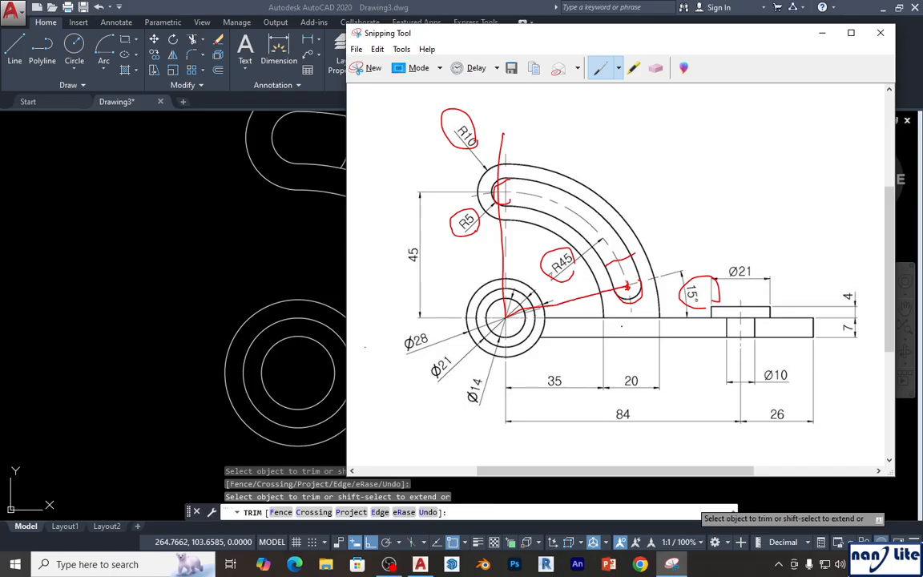
pyautogui.click(253, 296)
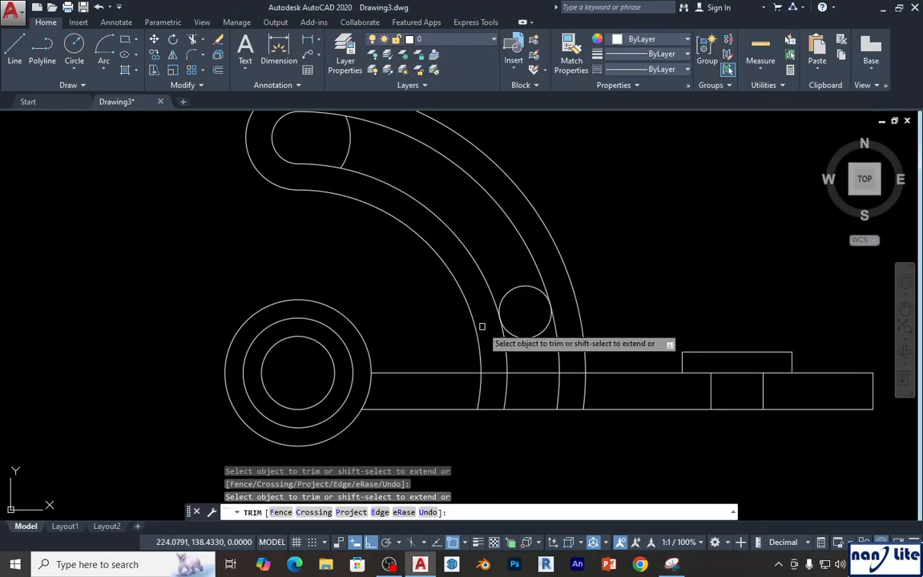
pyautogui.click(506, 365)
pyautogui.click(555, 357)
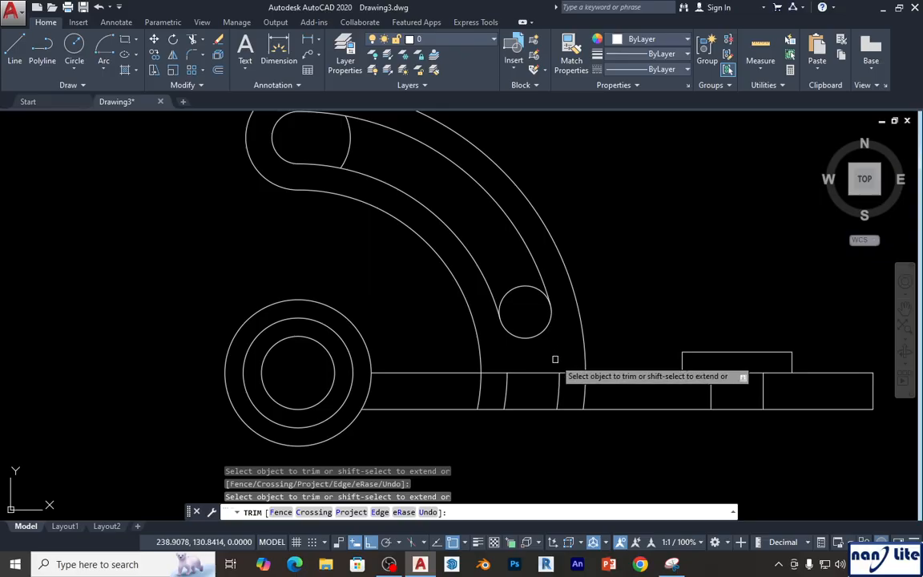
pyautogui.click(513, 290)
pyautogui.scroll(-3, 505, 213)
pyautogui.scroll(2, 521, 239)
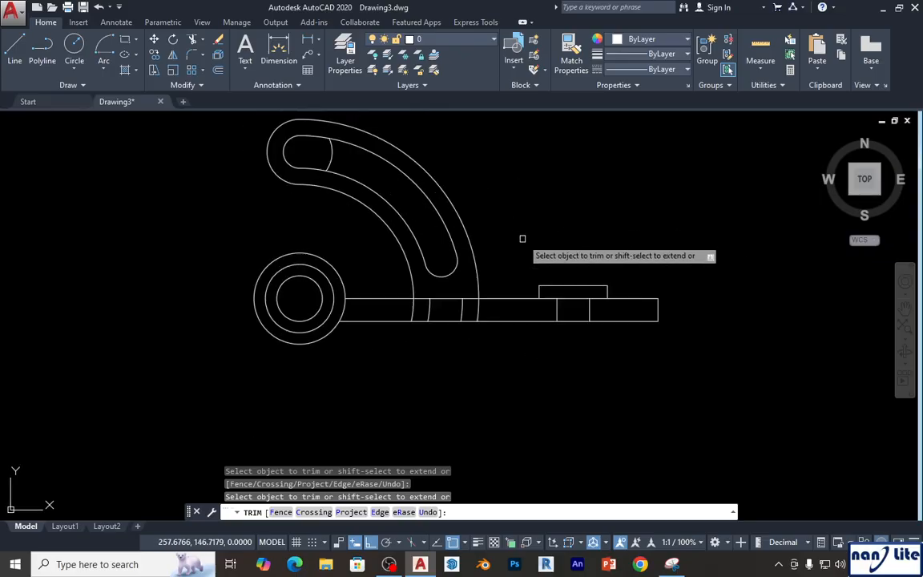
# - Trim the arm's outer arcs inside the bar and erase the leftover arc pieces in the bar and the slot
pyautogui.scroll(1, 504, 304)
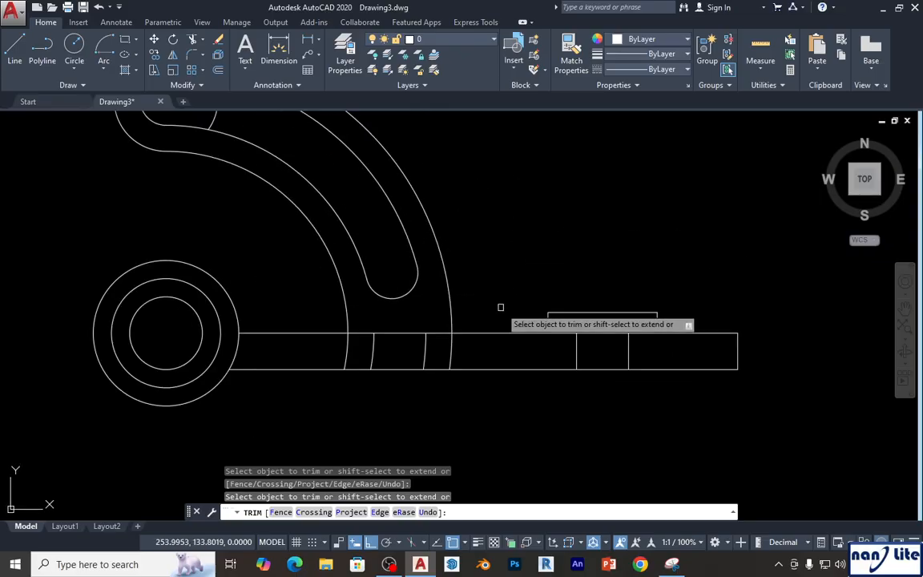
pyautogui.click(348, 347)
pyautogui.click(463, 353)
pyautogui.click(354, 354)
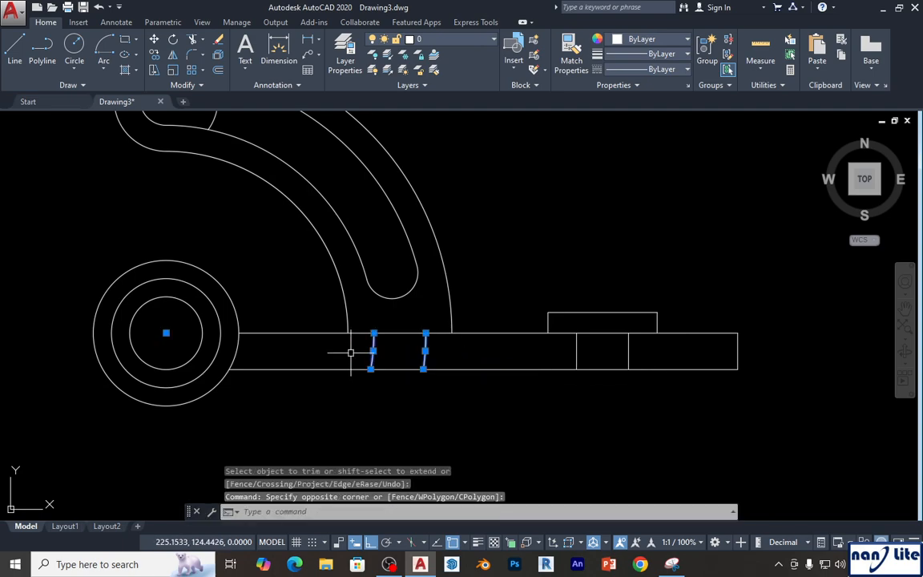
pyautogui.press('Delete')
pyautogui.scroll(-3, 400, 328)
pyautogui.scroll(1, 296, 232)
pyautogui.click(297, 230)
pyautogui.press('Delete')
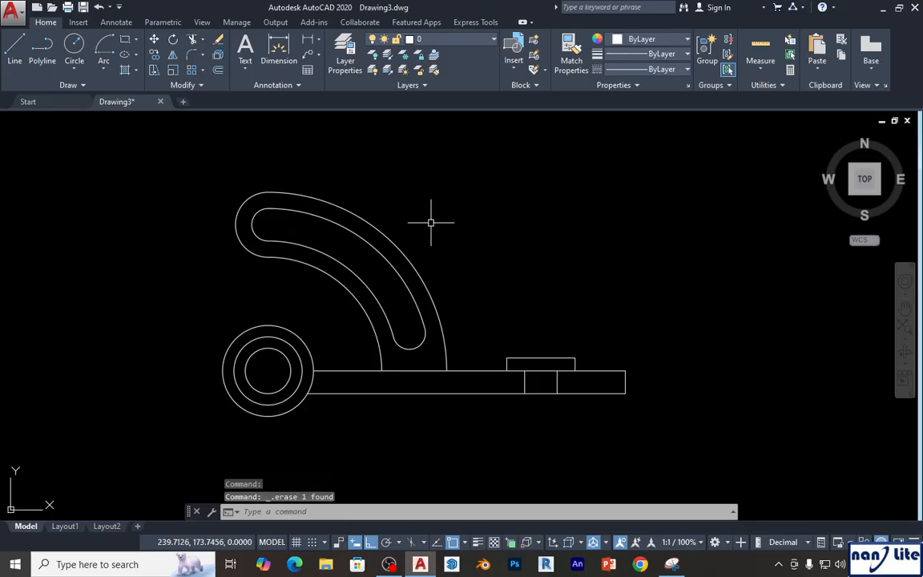
# - Switch to the Snipping Tool reference and erase the red pen marks around the R10, R5, R45 and 15° dimensions
pyautogui.scroll(-2, 432, 223)
pyautogui.moveTo(540, 235)
pyautogui.mouseDown(button='middle')
pyautogui.moveTo(319, 237)
pyautogui.moveTo(309, 259)
pyautogui.mouseUp(button='middle')
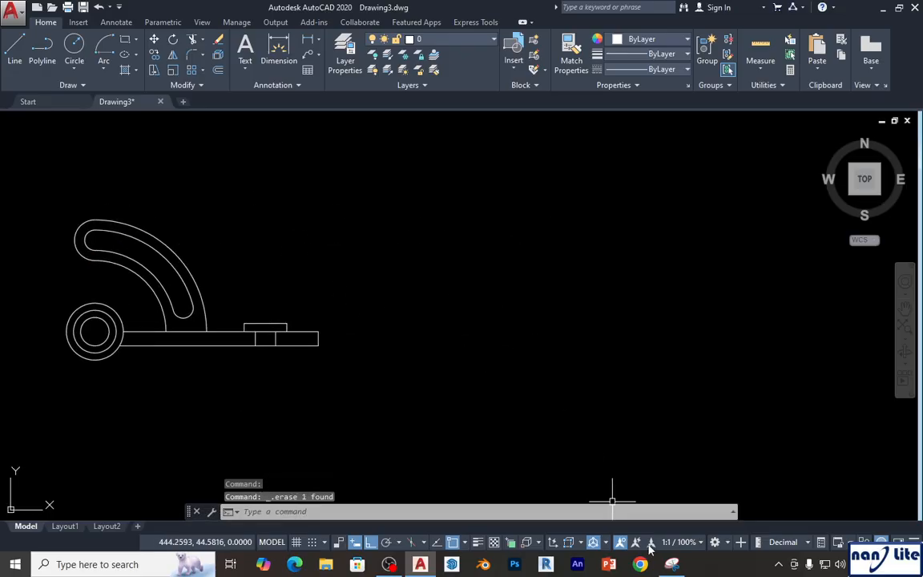
pyautogui.hotkey('alt', 'Tab')
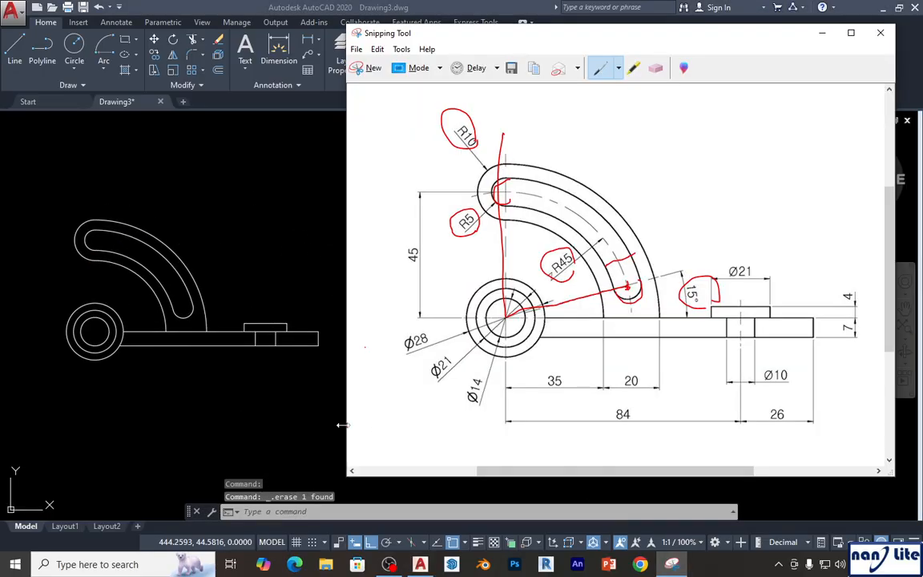
pyautogui.click(655, 69)
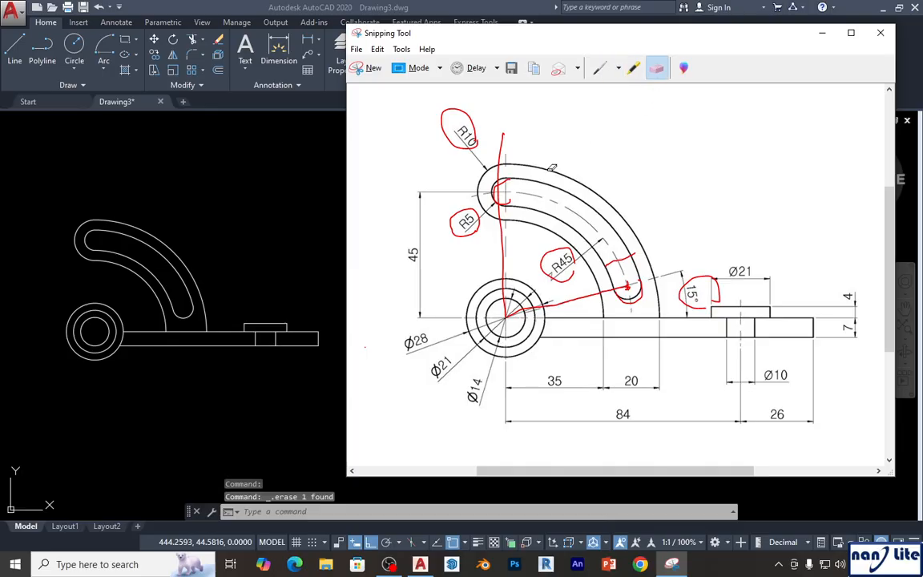
pyautogui.click(502, 227)
pyautogui.click(458, 128)
pyautogui.click(465, 222)
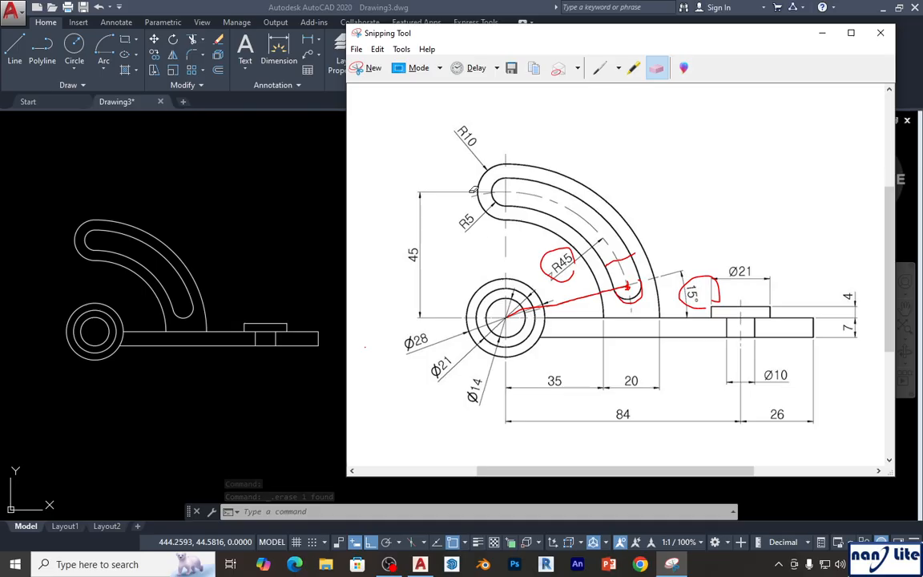
pyautogui.click(563, 301)
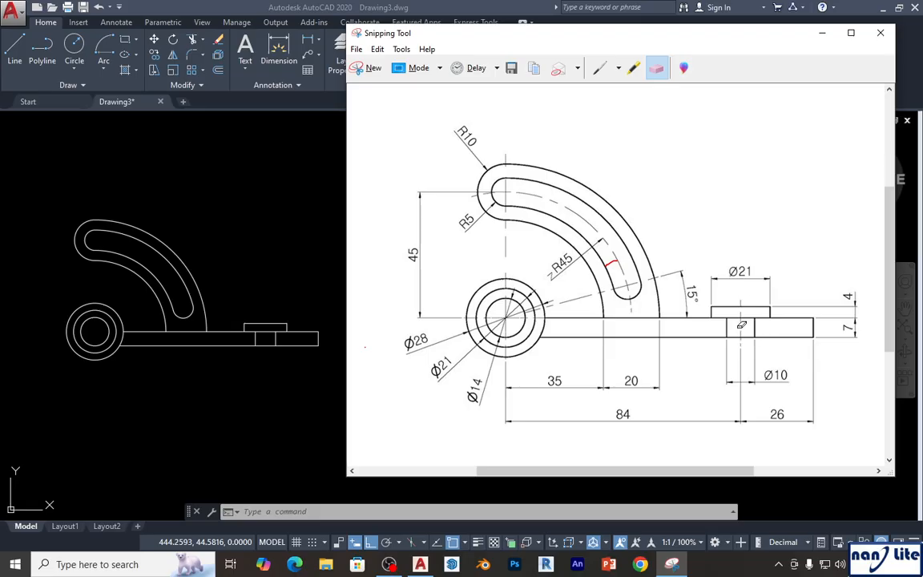
# - Draw a vertical line upward past the boss, starting midway between the hole's two upper corners
pyautogui.moveTo(335, 386); pyautogui.dragTo(412, 360, button='middle')
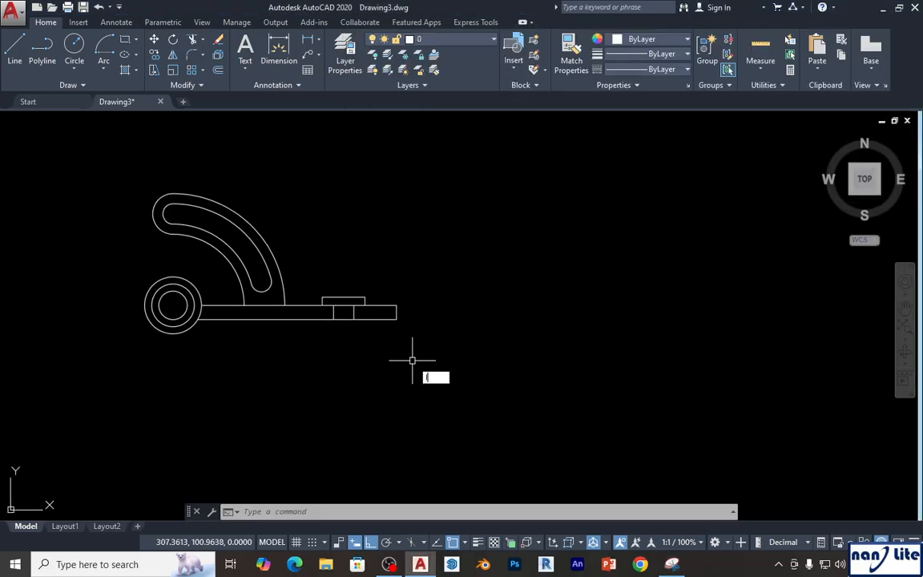
pyautogui.press('Return')
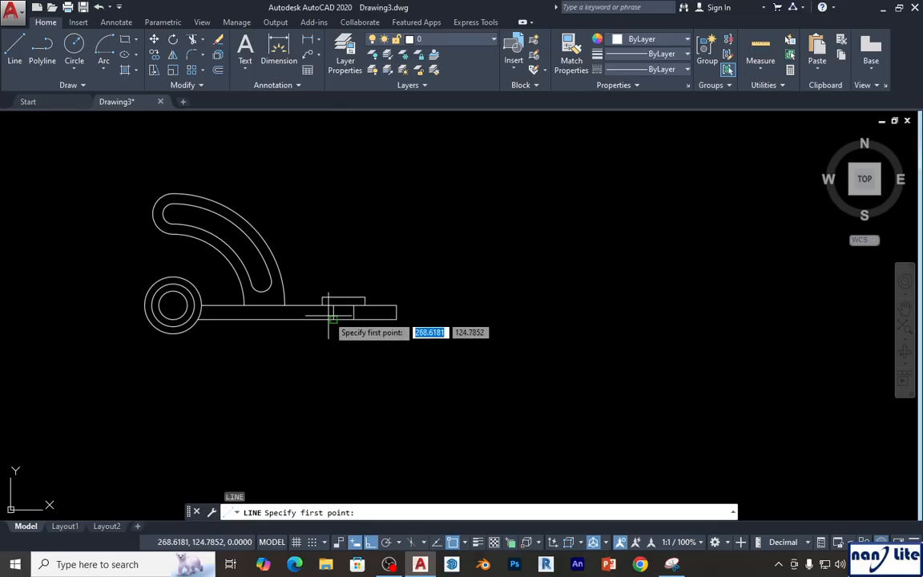
pyautogui.keyDown('shift'); pyautogui.rightClick(349, 304); pyautogui.keyUp('shift')
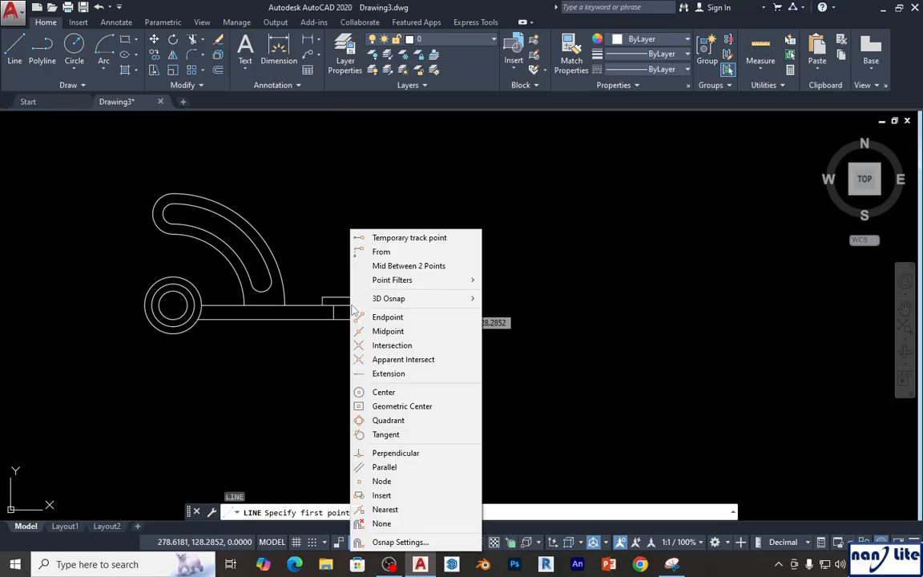
pyautogui.click(396, 266)
pyautogui.scroll(2, 365, 298)
pyautogui.click(311, 305)
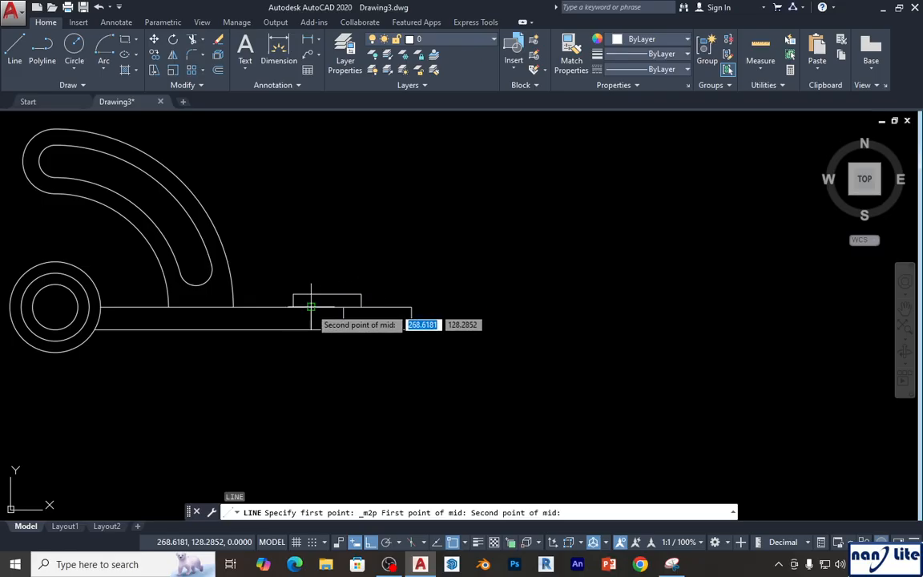
pyautogui.click(343, 306)
pyautogui.click(327, 255)
pyautogui.press('Escape')
# - Stretch the lower end of the hole's vertical centreline straight down to below the bar
pyautogui.click(329, 263)
pyautogui.click(325, 297)
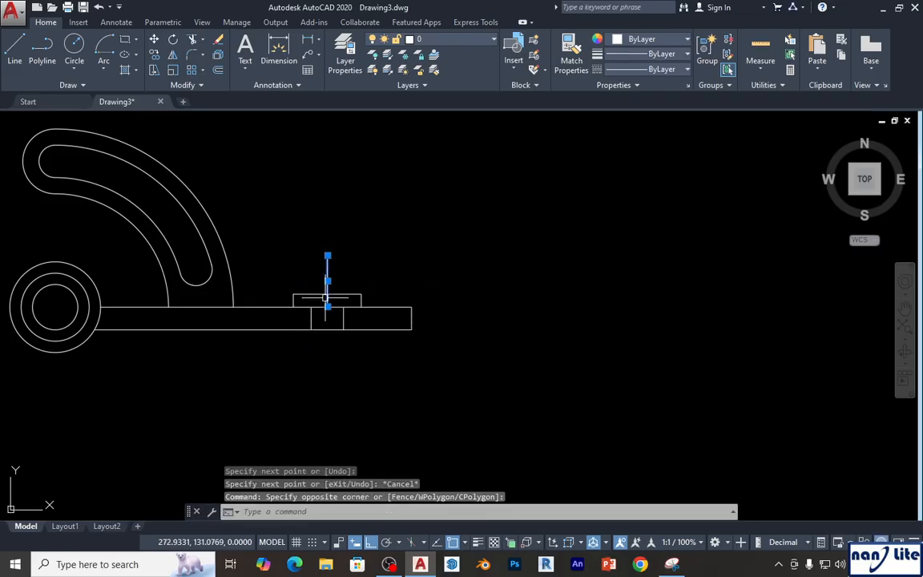
pyautogui.click(327, 306)
pyautogui.click(327, 367)
pyautogui.press('Escape')
pyautogui.press('Escape')
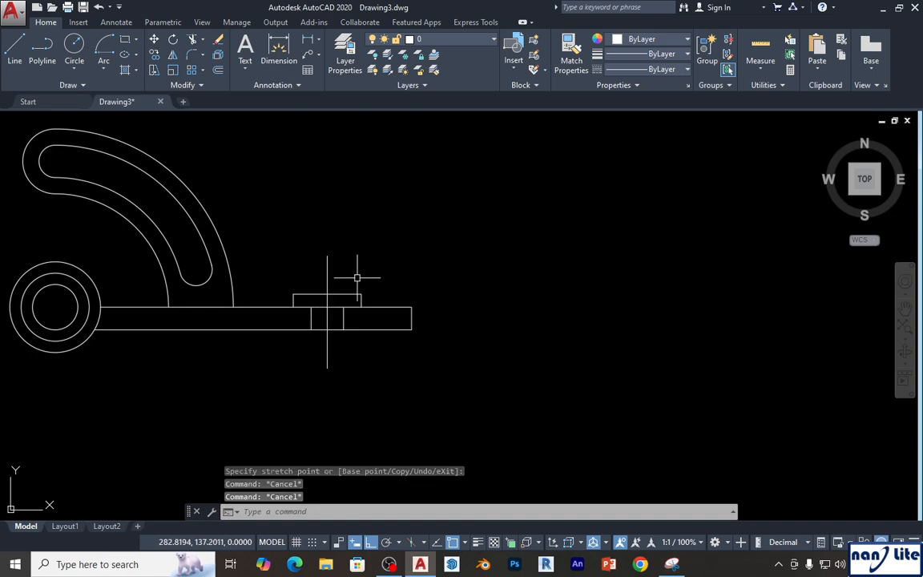
pyautogui.write('m')
pyautogui.press('Return')
pyautogui.click(369, 264)
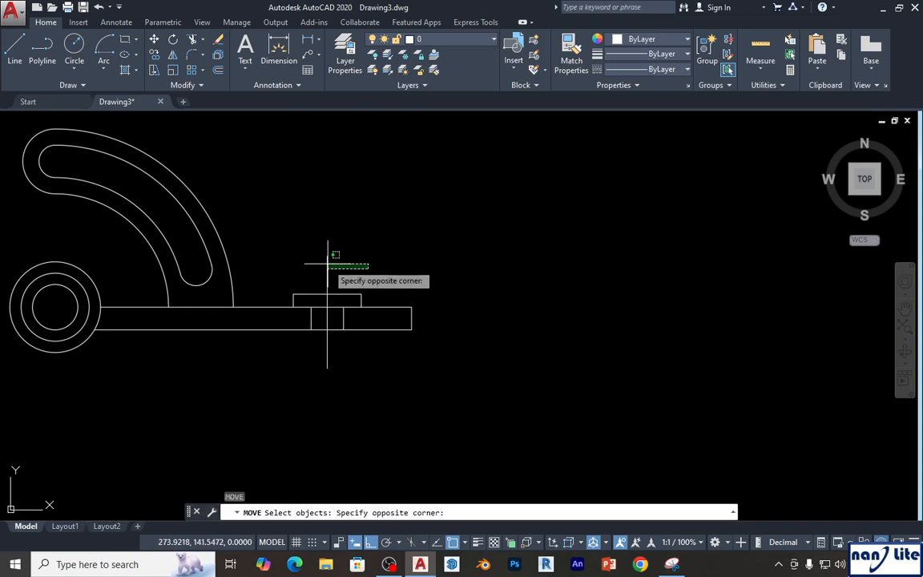
pyautogui.click(329, 255)
pyautogui.press('Escape')
# - Load the CENTER linetype from acadiso.lin into the drawing
pyautogui.moveTo(507, 270); pyautogui.dragTo(511, 266, button='middle')
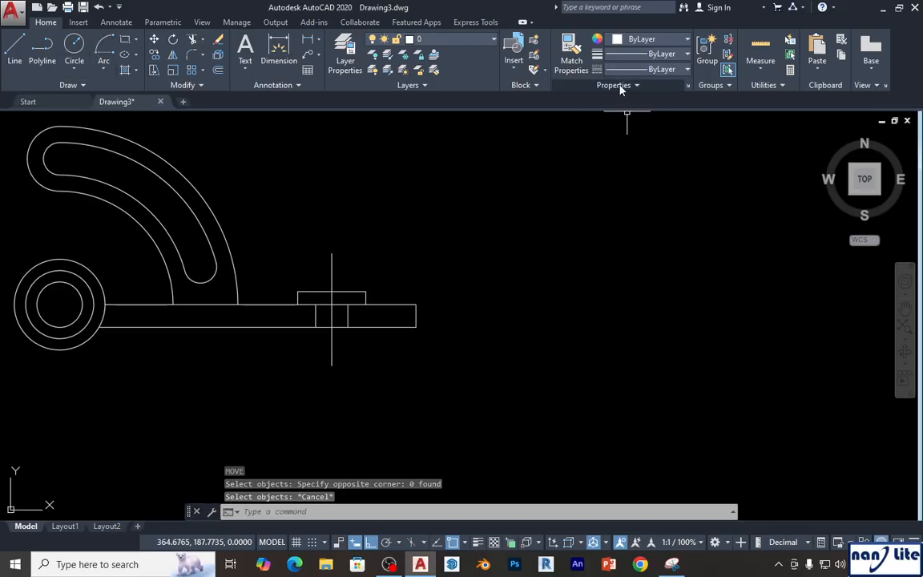
pyautogui.click(683, 71)
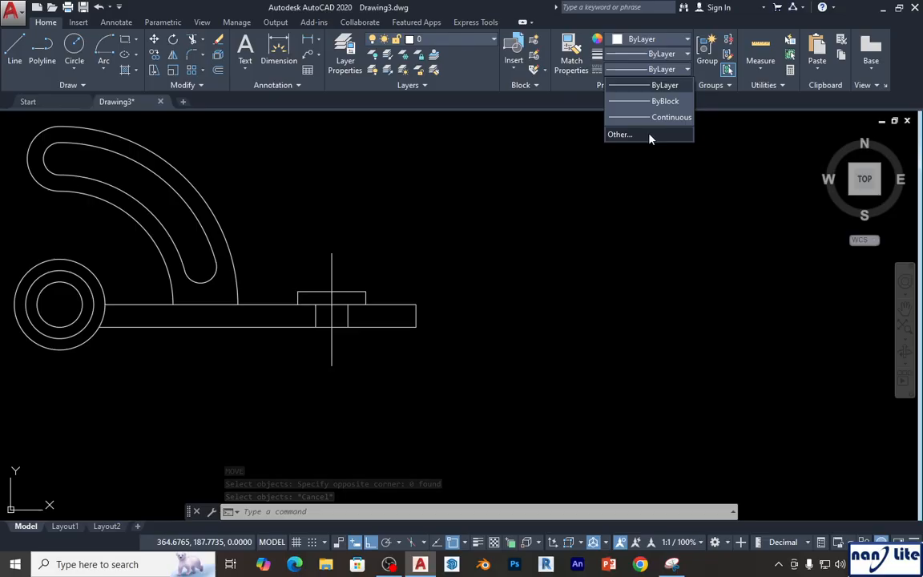
pyautogui.click(583, 121)
pyautogui.click(610, 105)
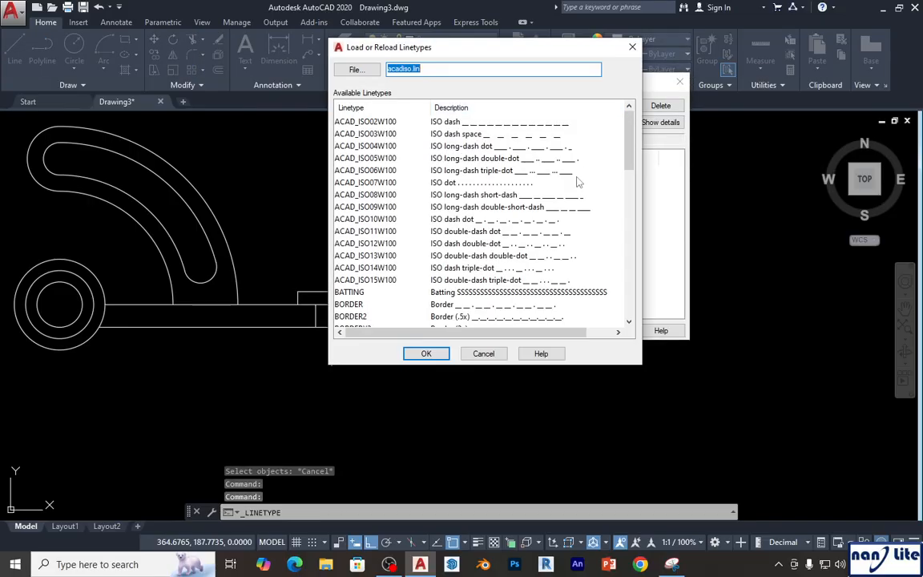
pyautogui.click(376, 235)
pyautogui.press('c')
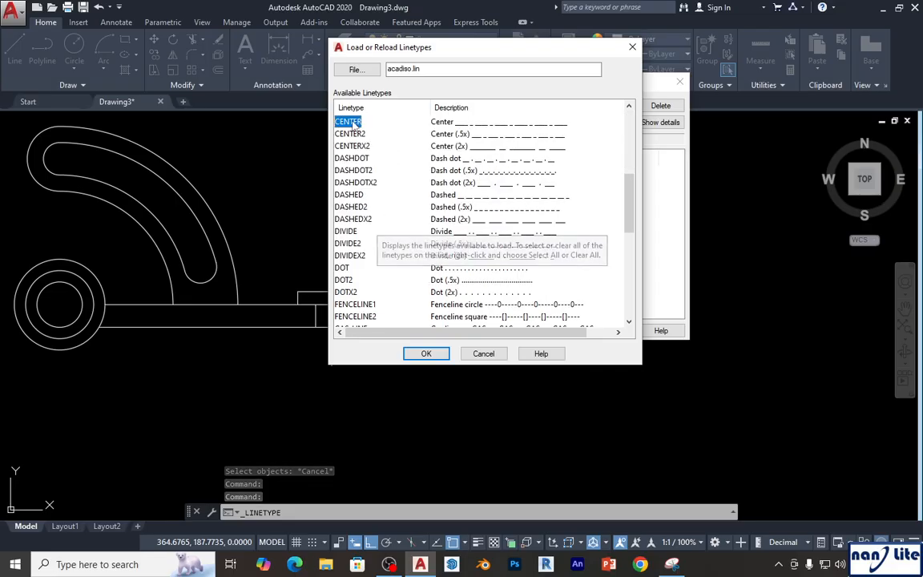
pyautogui.click(426, 353)
pyautogui.click(562, 332)
# - Apply the CENTER linetype to the vertical line through the hole and boss
pyautogui.click(355, 350)
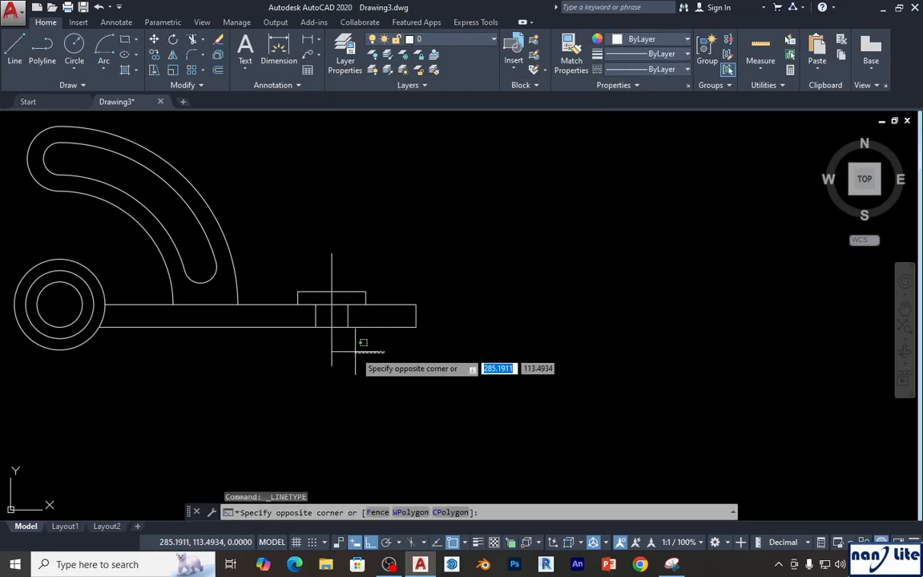
pyautogui.click(306, 347)
pyautogui.click(661, 69)
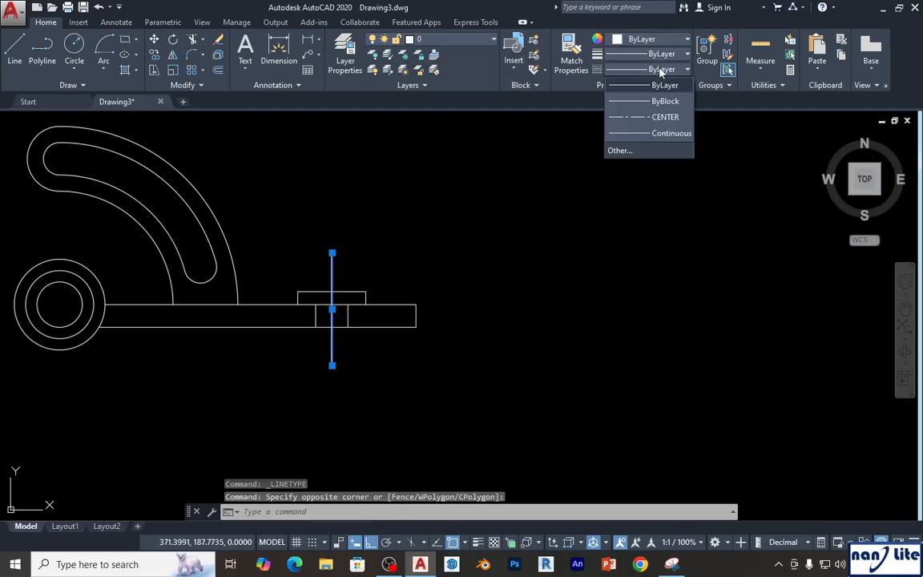
pyautogui.click(655, 117)
pyautogui.moveTo(567, 250); pyautogui.dragTo(639, 219, button='middle')
pyautogui.press('Escape')
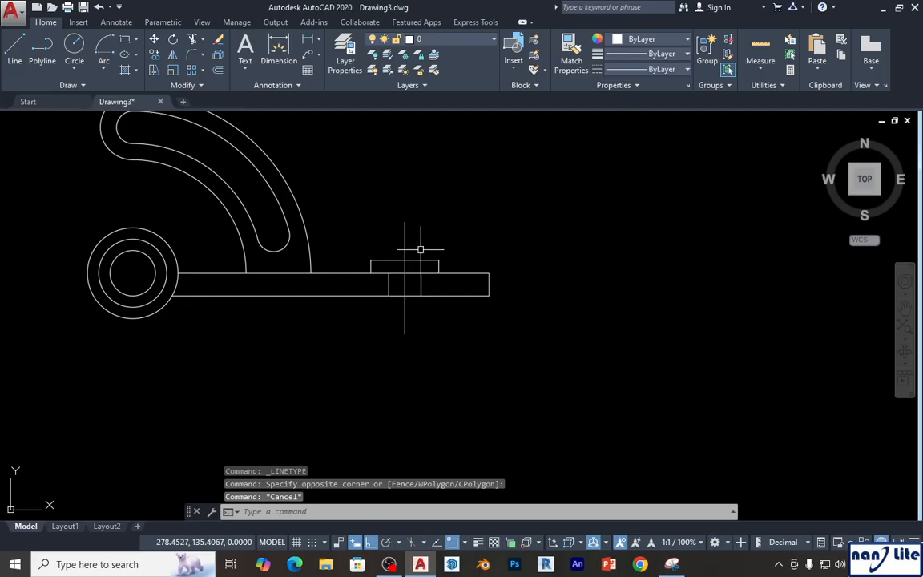
pyautogui.click(418, 249)
pyautogui.click(386, 233)
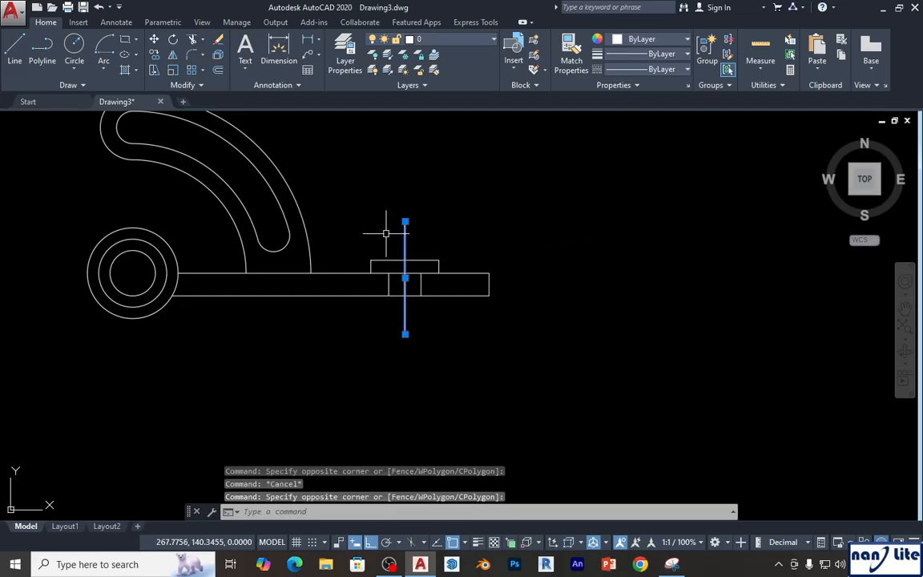
pyautogui.press('Escape')
# - Draw a long horizontal test line in the empty space beside the bracket and give it the CENTER linetype
pyautogui.scroll(-4, 536, 255)
pyautogui.moveTo(597, 249); pyautogui.dragTo(453, 280, button='middle')
pyautogui.press('Return')
pyautogui.click(430, 214)
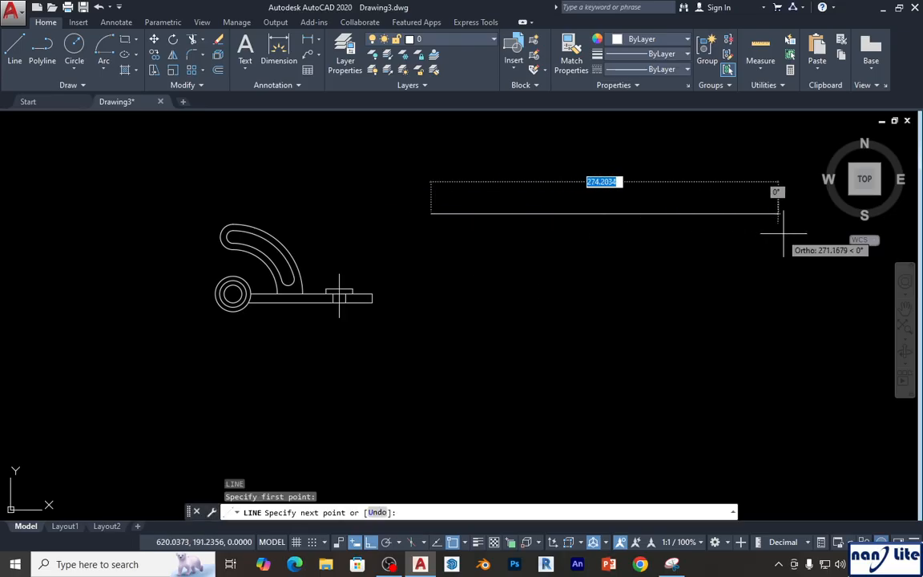
pyautogui.click(792, 233)
pyautogui.press('Return')
pyautogui.click(686, 256)
pyautogui.click(591, 181)
pyautogui.click(649, 72)
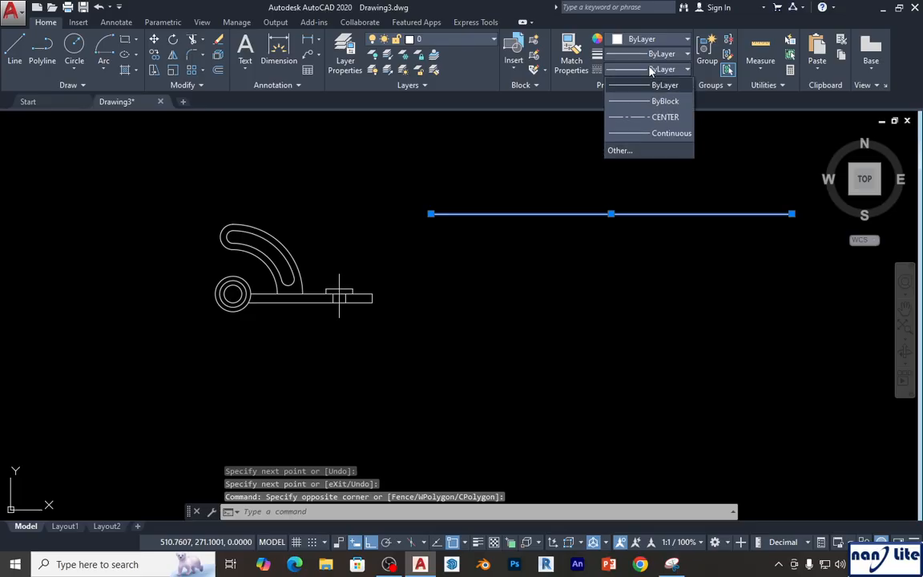
pyautogui.click(655, 117)
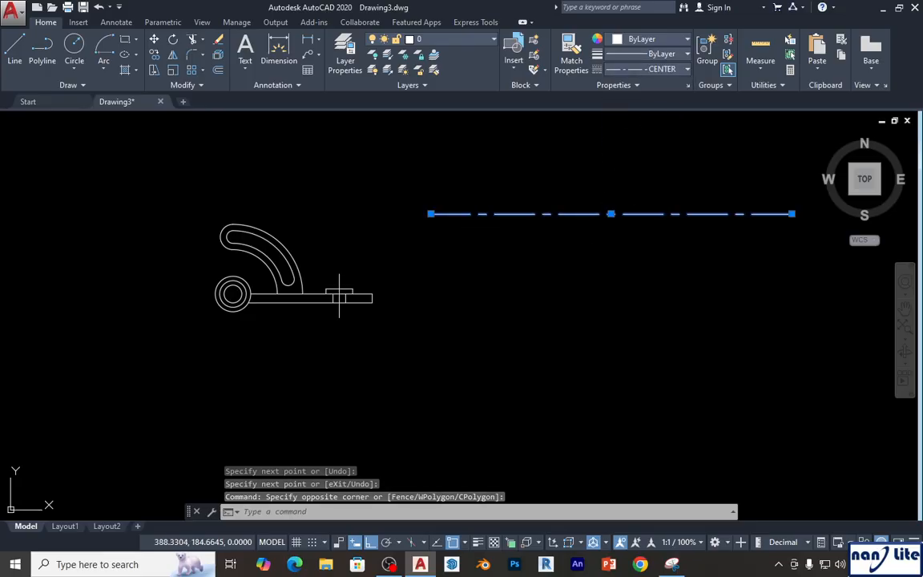
pyautogui.press('Escape')
# - Erase the horizontal test line beside the bracket
pyautogui.click(537, 243)
pyautogui.click(492, 209)
pyautogui.press('Delete')
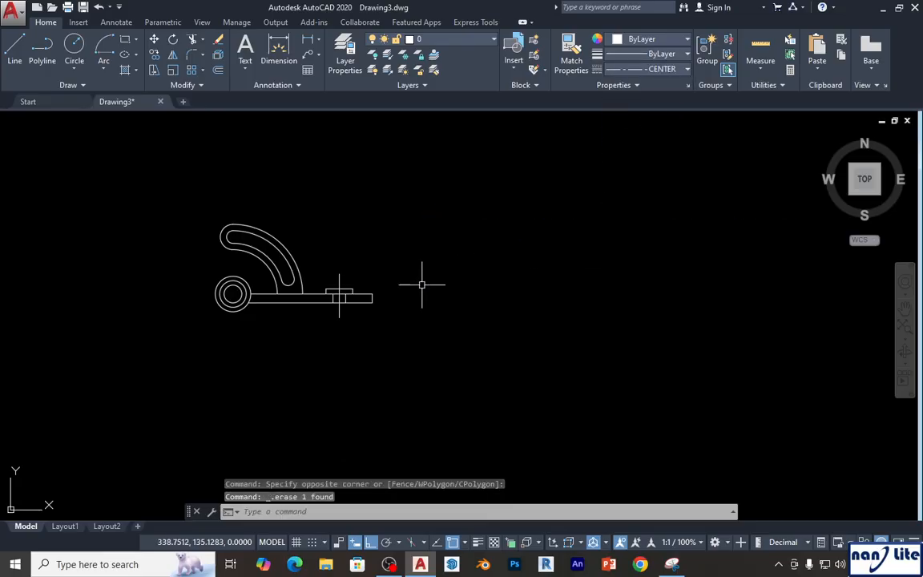
# - Set the global linetype scale factor (LTSCALE) to 0.5
pyautogui.scroll(5, 358, 267)
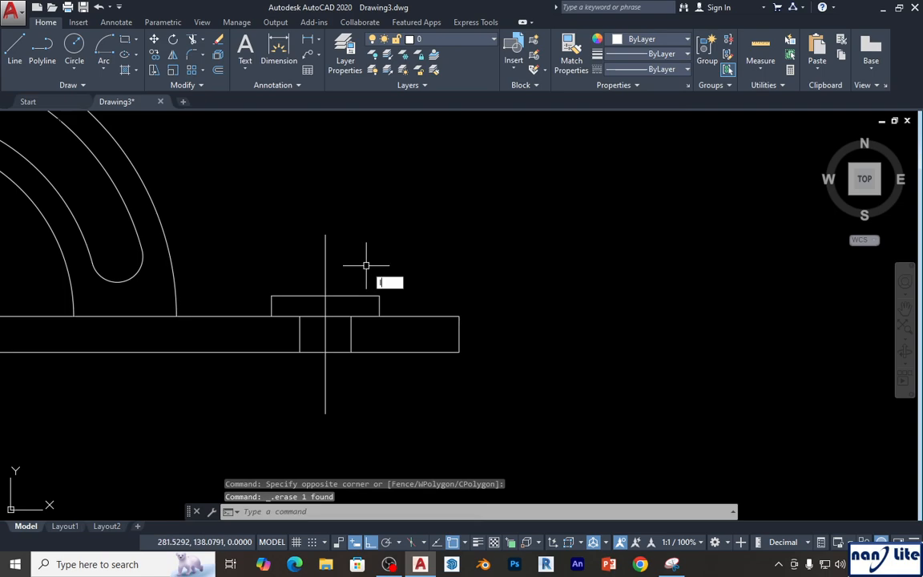
pyautogui.press('Return')
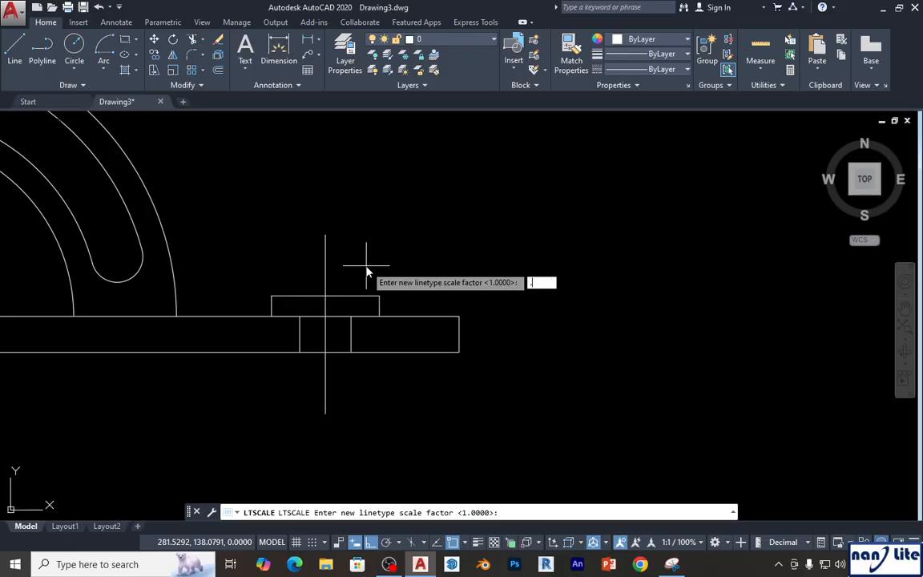
pyautogui.press('Return')
# - Set the global linetype scale factor (LTSCALE) to 0.25
pyautogui.scroll(-2, 366, 265)
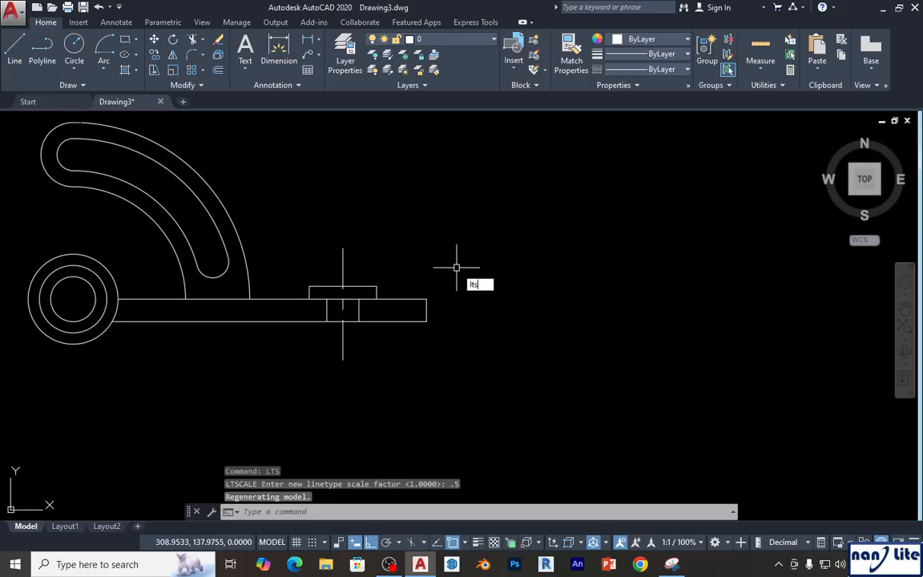
pyautogui.press('Return')
pyautogui.write('.25')
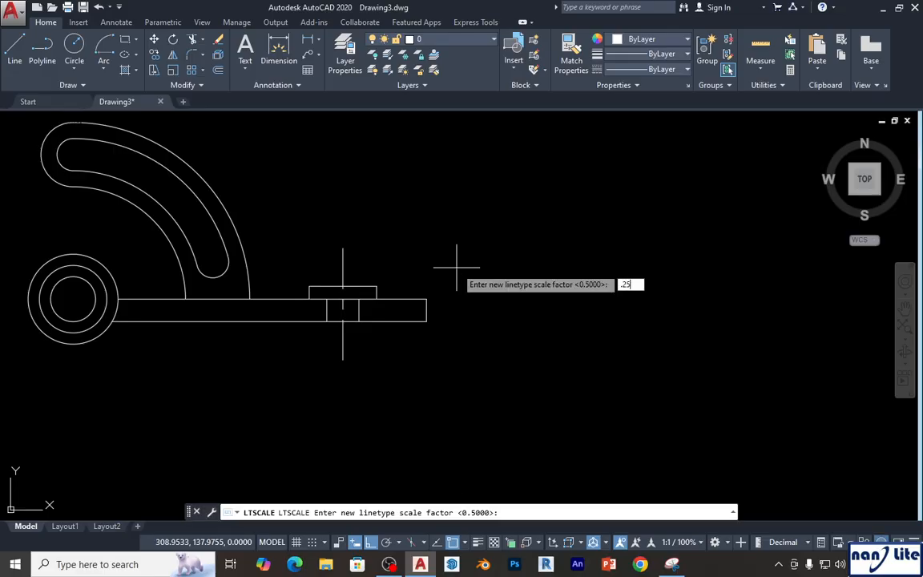
pyautogui.press('Return')
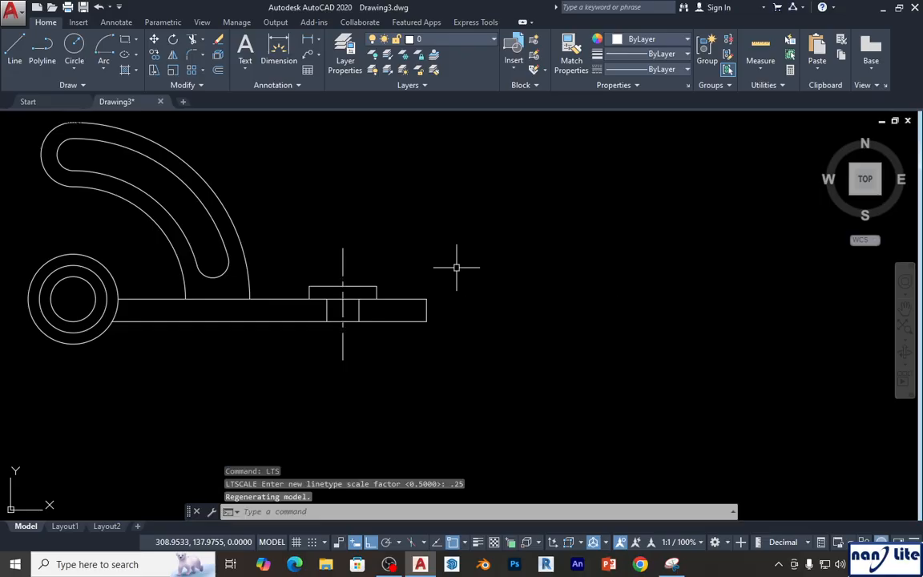
# - Check the Snipping Tool reference and draw a circle centred on the concentric circles, passing through the centre of the slot's lower end
pyautogui.click(674, 564)
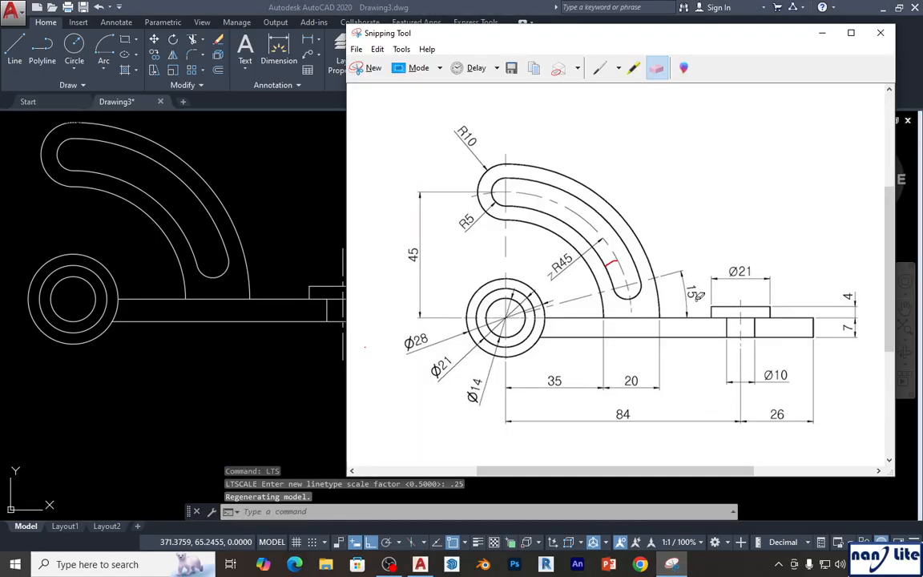
pyautogui.moveTo(345, 377); pyautogui.dragTo(400, 376, button='middle')
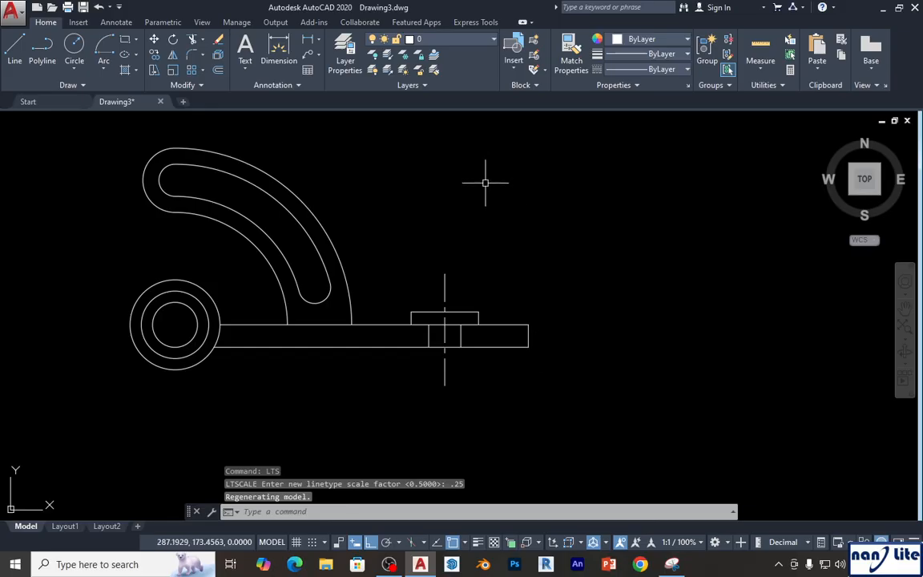
pyautogui.click(671, 563)
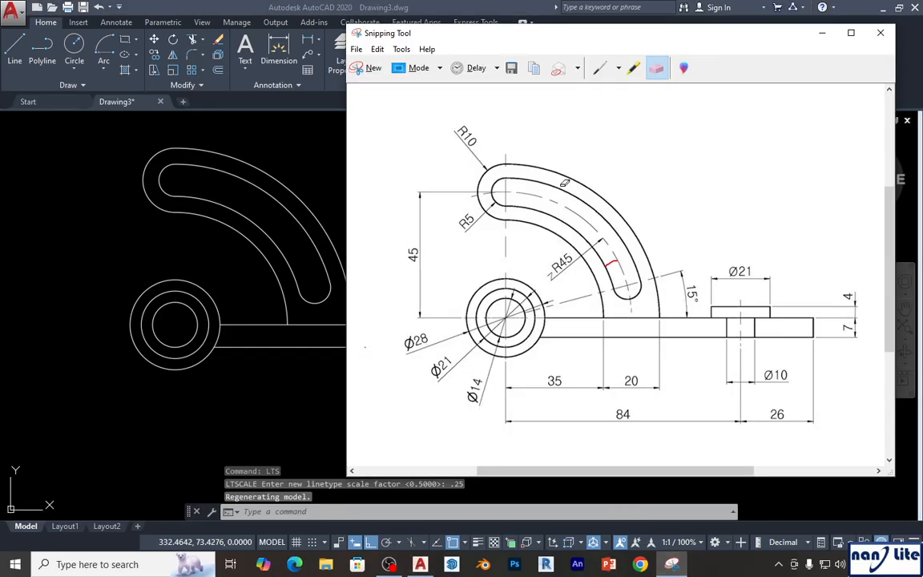
pyautogui.click(189, 278)
pyautogui.write('c')
pyautogui.press('Return')
pyautogui.press('Return')
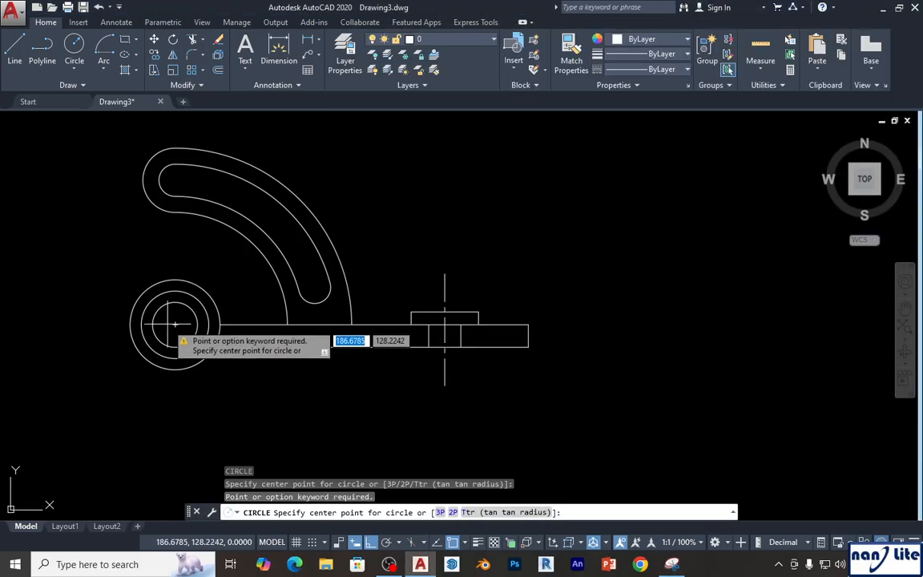
pyautogui.click(174, 324)
pyautogui.click(314, 295)
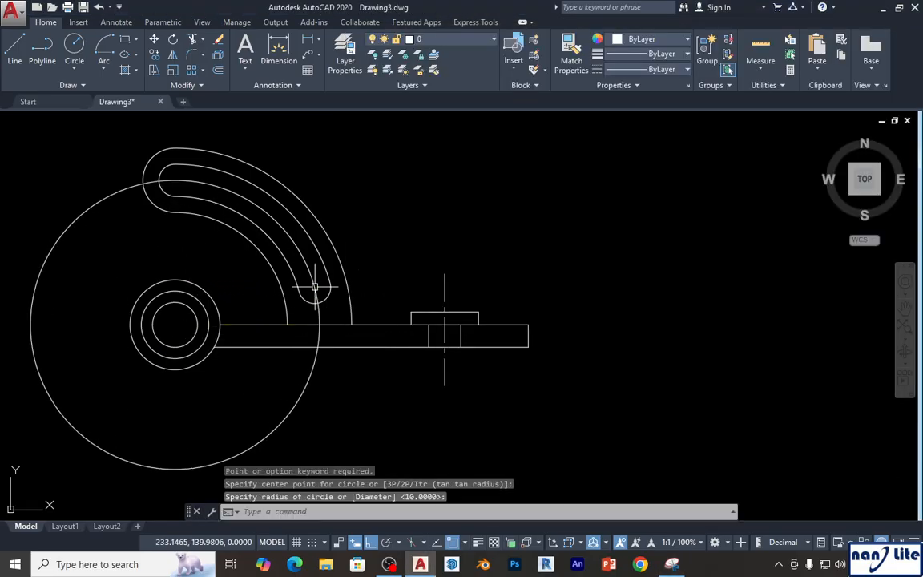
pyautogui.moveTo(403, 250); pyautogui.dragTo(418, 245, button='middle')
pyautogui.press('Escape')
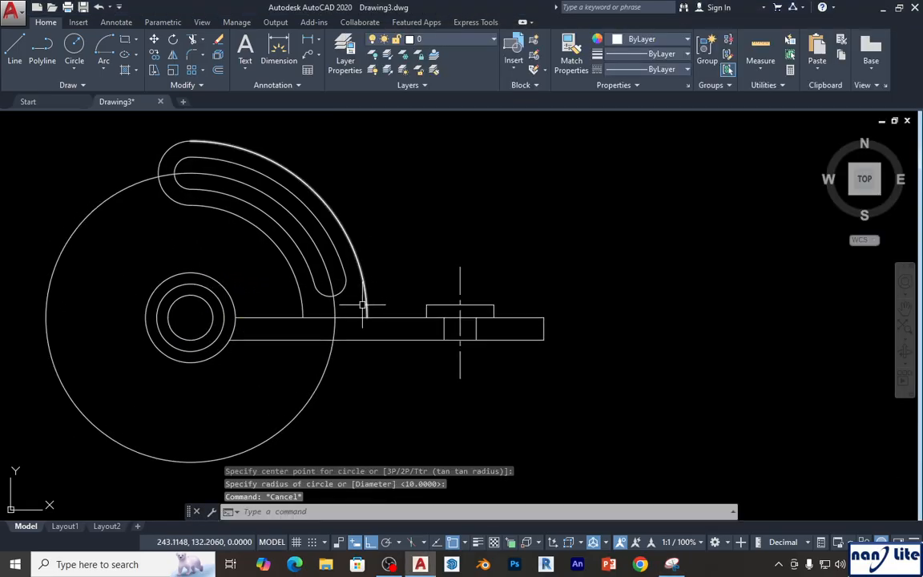
# - Check the reference drawing and draw a short horizontal line across the large circle, between the slot's lower end and the bar
pyautogui.click(672, 564)
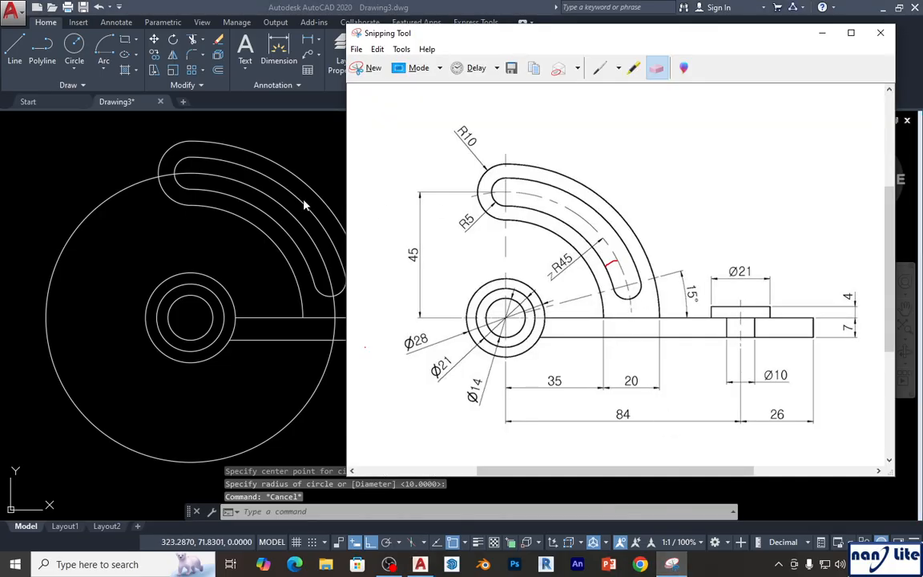
pyautogui.click(77, 146)
pyautogui.scroll(2, 319, 310)
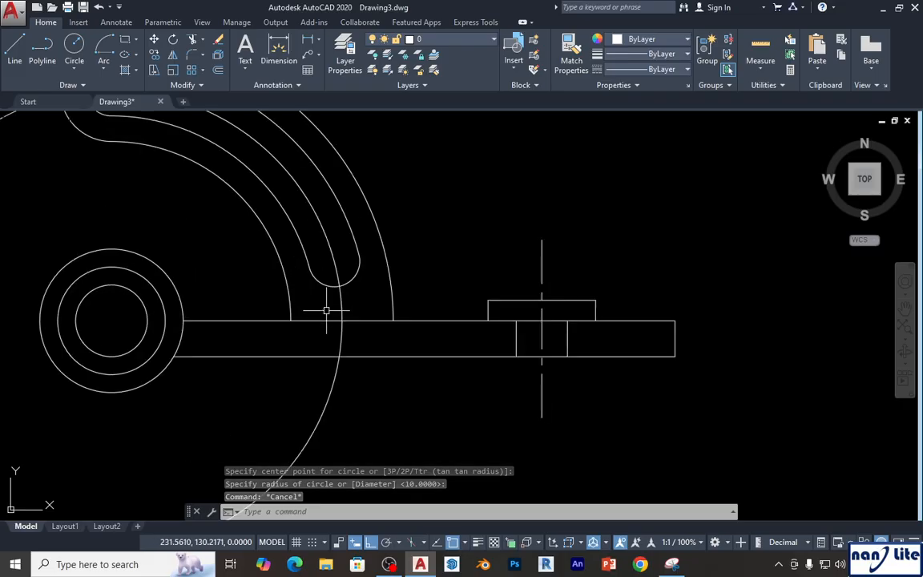
pyautogui.write('l')
pyautogui.press('Return')
pyautogui.scroll(4, 323, 311)
pyautogui.click(342, 316)
pyautogui.click(396, 315)
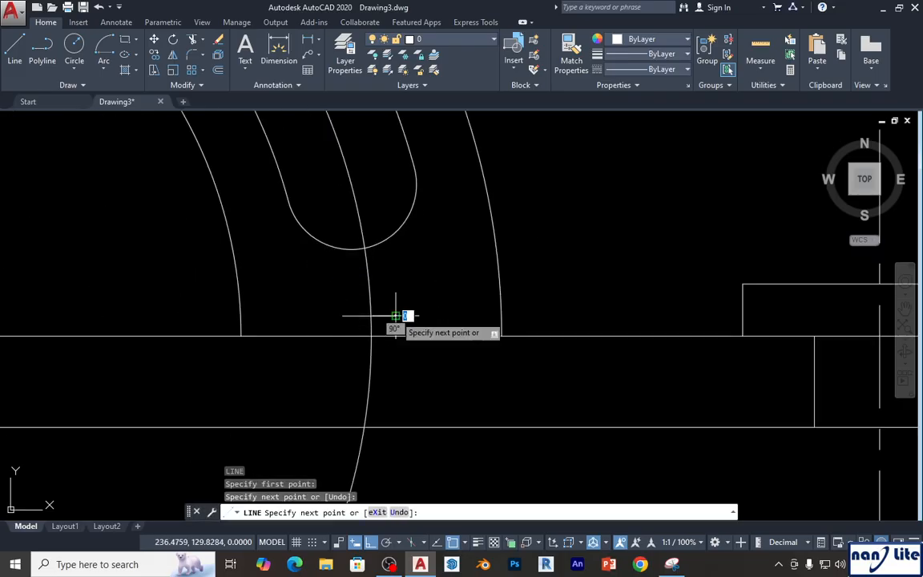
pyautogui.press('space')
# - Draw a vertical line about 4.9 long across the large circle, just outside the arm's rounded upper end
pyautogui.scroll(-4, 376, 232)
pyautogui.moveTo(377, 232); pyautogui.dragTo(499, 331, button='middle')
pyautogui.press('space')
pyautogui.click(202, 169)
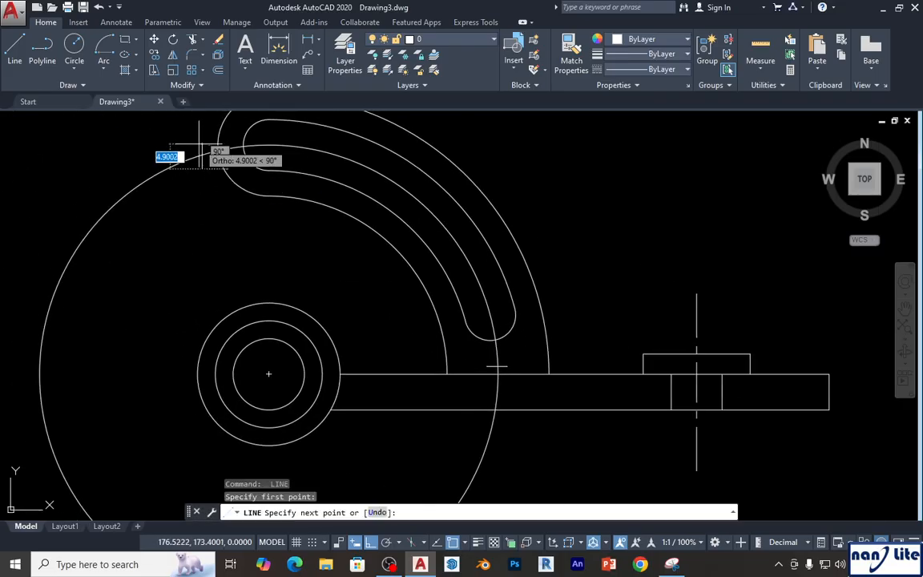
pyautogui.click(202, 144)
pyautogui.press('Escape')
# - Trim away the large circle outside the two short lines, keeping only the arc through the slot
pyautogui.write('tr')
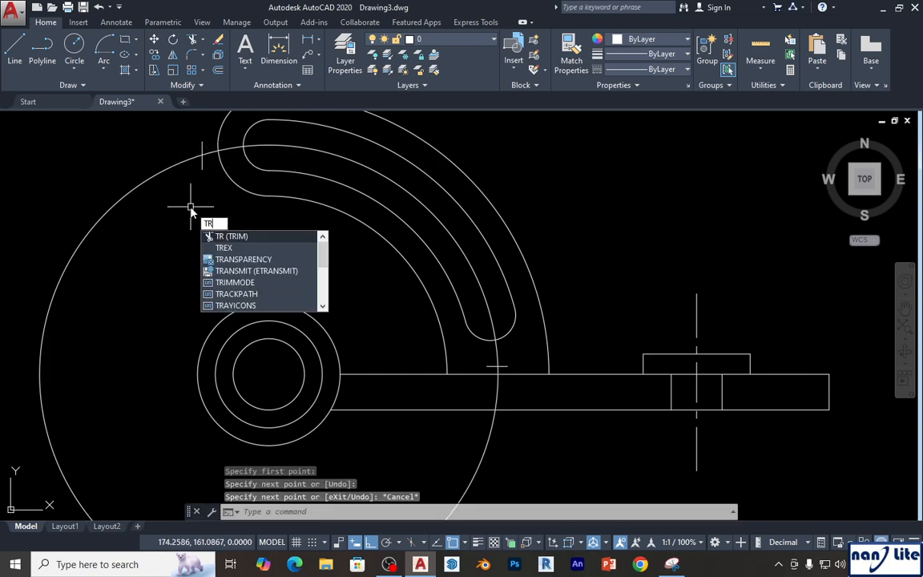
pyautogui.press('space')
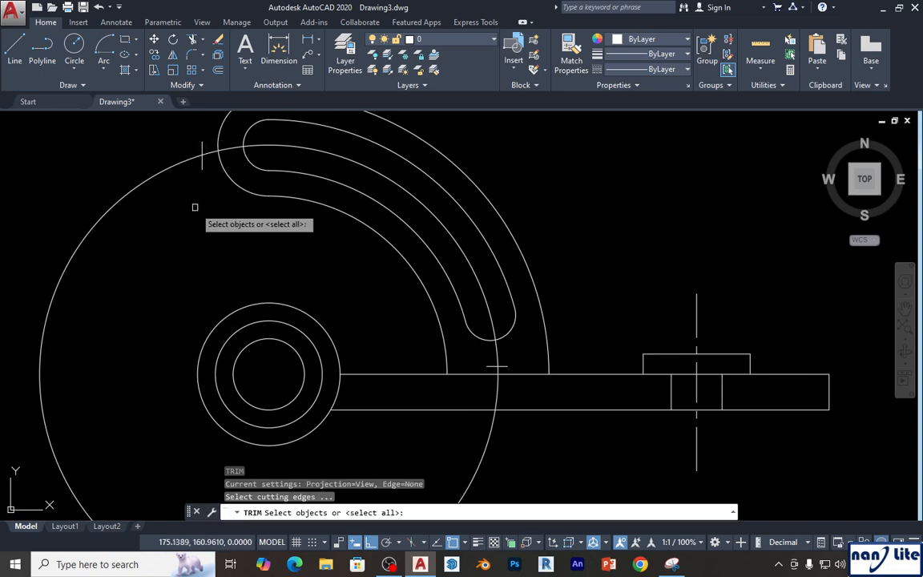
pyautogui.click(202, 153)
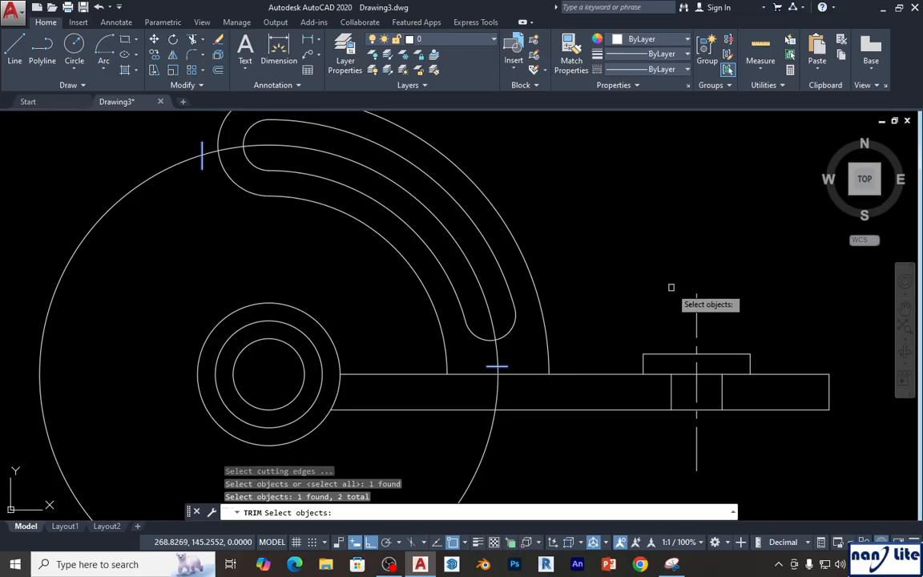
pyautogui.press('space')
pyautogui.click(183, 160)
pyautogui.press('space')
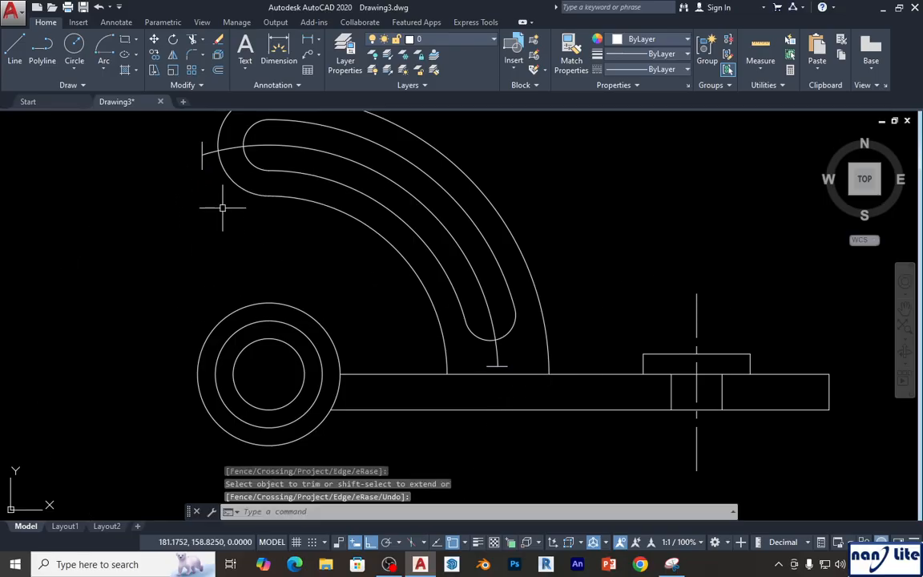
# - Erase the two short cutting lines at the ends of the slot's centre arc
pyautogui.click(201, 165)
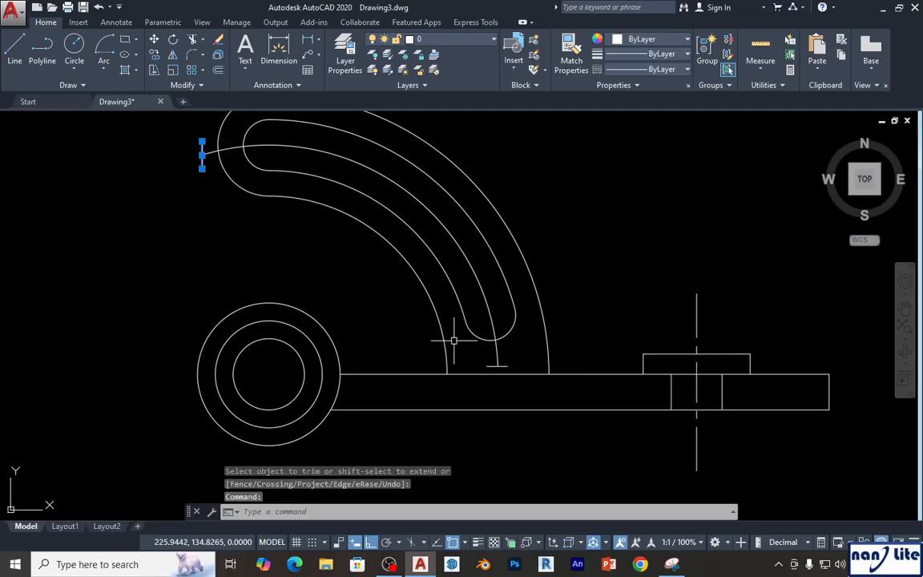
pyautogui.press('Delete')
pyautogui.scroll(-5, 537, 299)
pyautogui.moveTo(593, 274); pyautogui.dragTo(486, 249, button='middle')
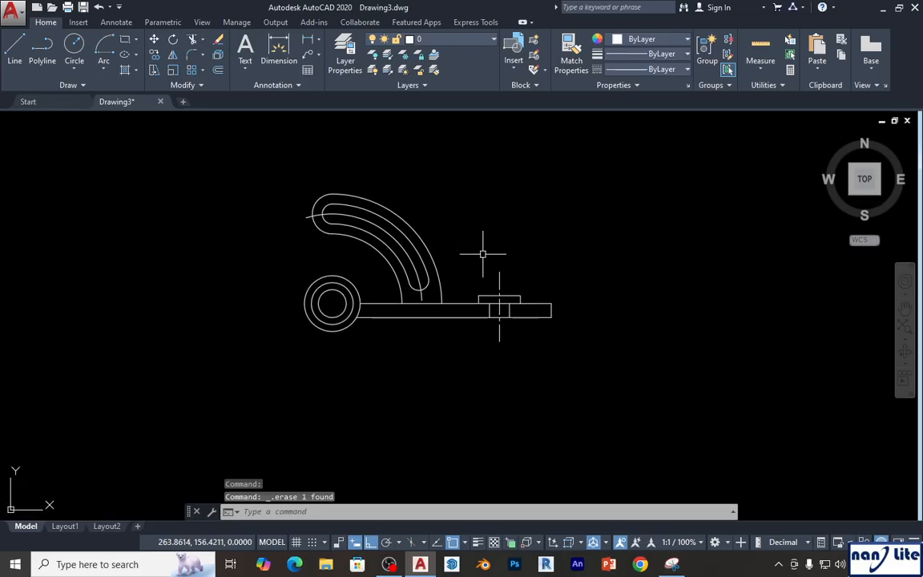
# - Match the properties of the hole's vertical centreline onto the slot's centre arc
pyautogui.scroll(3, 556, 295)
pyautogui.write('ma')
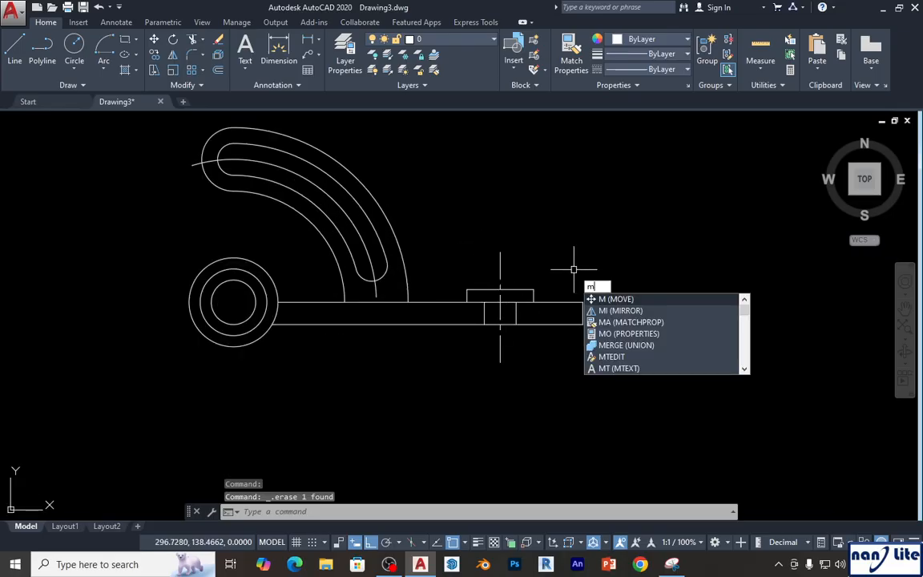
pyautogui.press('Return')
pyautogui.click(500, 259)
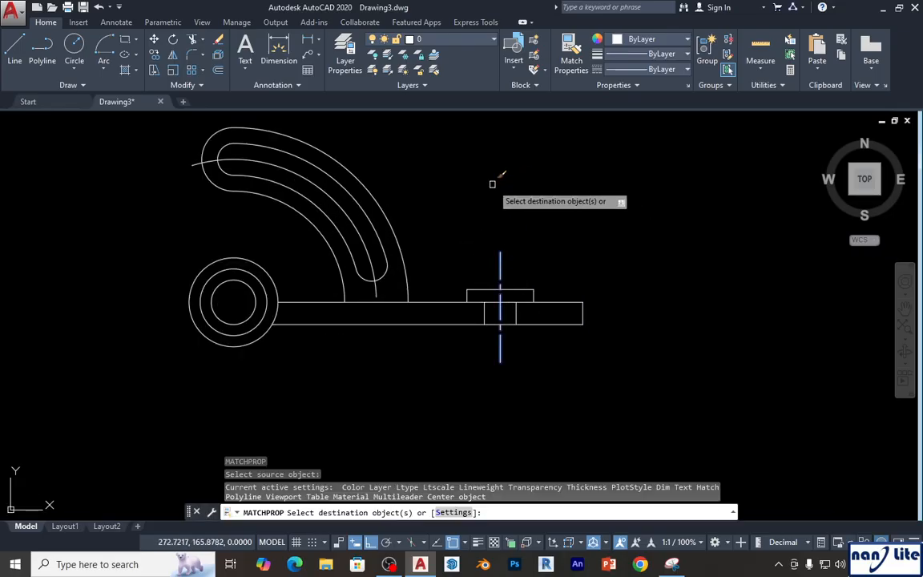
pyautogui.click(358, 237)
pyautogui.press('Return')
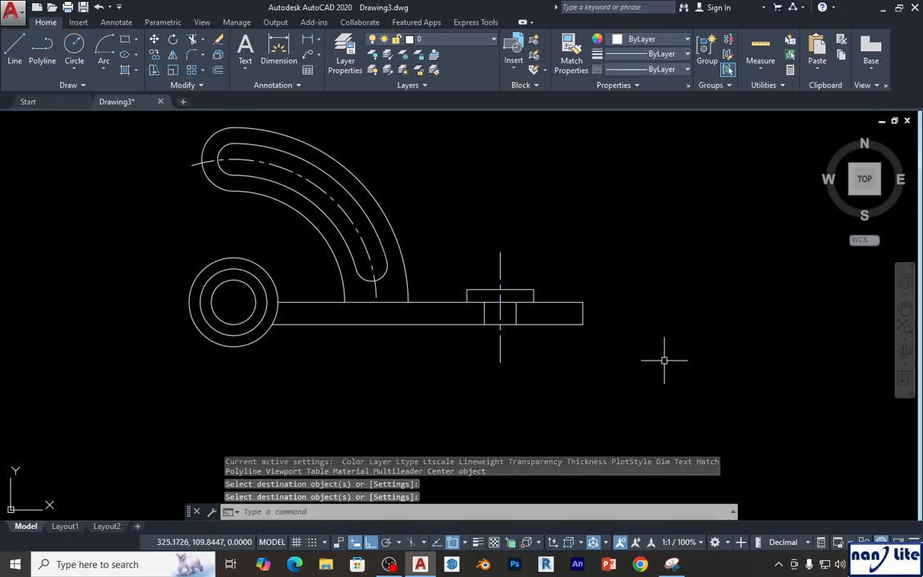
# - Check the Snipping Tool reference and draw a line from the concentric circles' centre to the centre of the slot's lower end
pyautogui.moveTo(663, 361); pyautogui.dragTo(614, 323, button='middle')
pyautogui.click(685, 567)
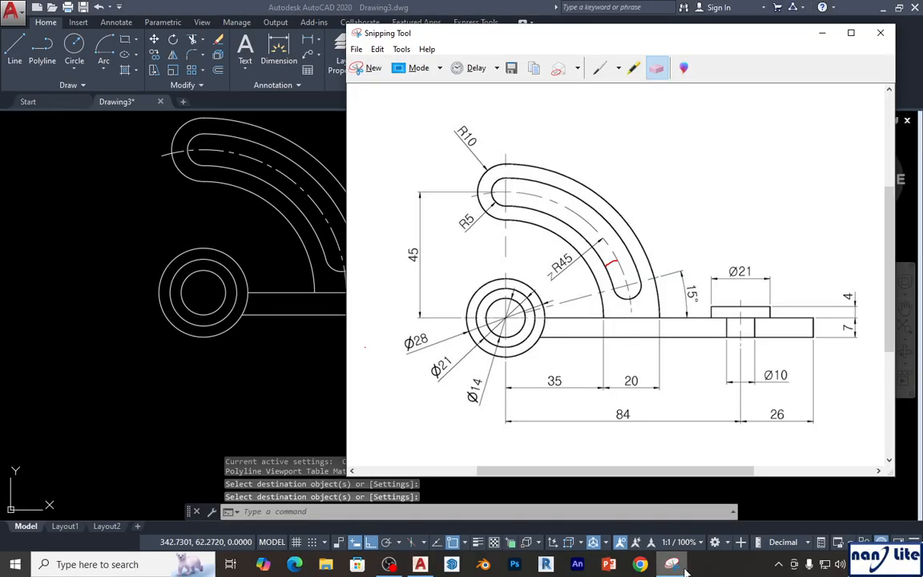
pyautogui.click(280, 392)
pyautogui.press('Escape')
pyautogui.write('l')
pyautogui.press('Return')
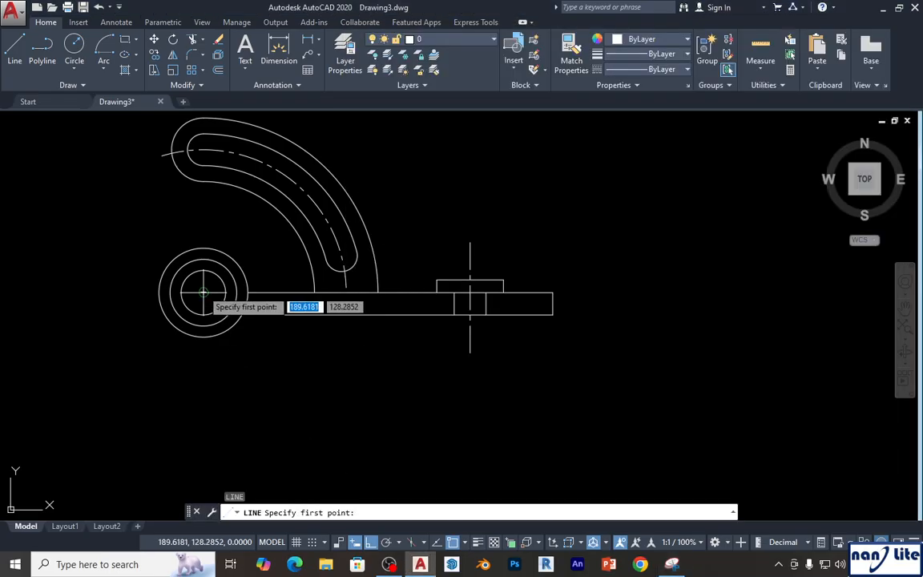
pyautogui.click(204, 292)
pyautogui.click(341, 258)
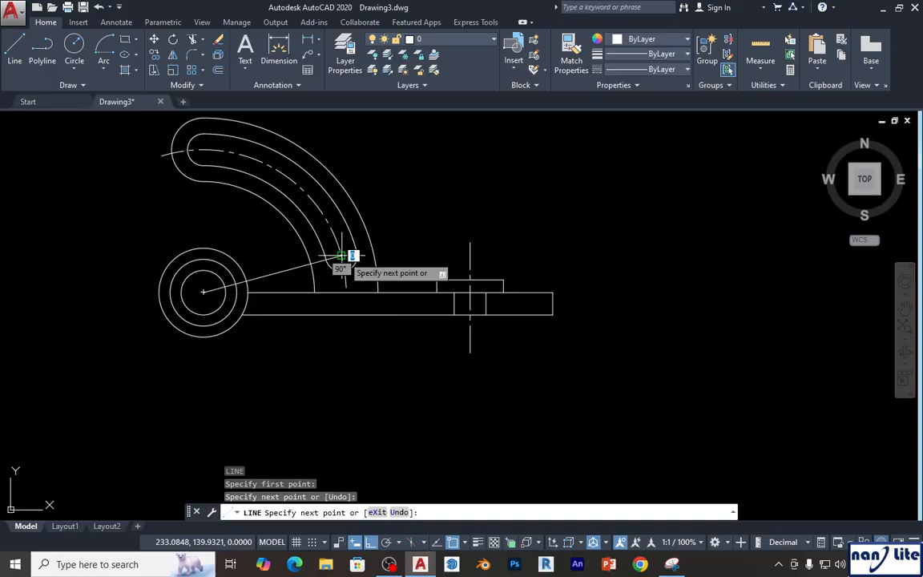
pyautogui.press('Return')
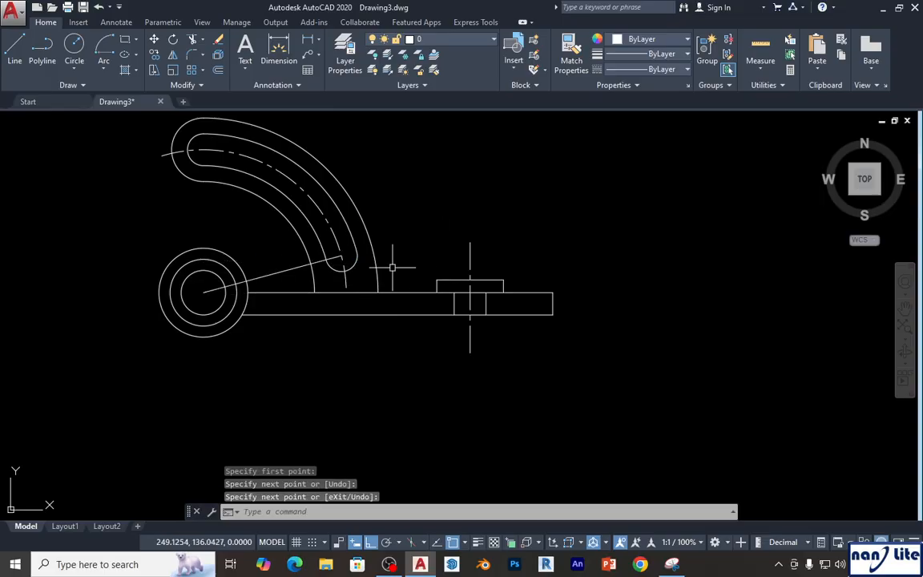
# - Compare the new angled line with the 15° centreline in the reference drawing
pyautogui.click(673, 564)
pyautogui.click(304, 388)
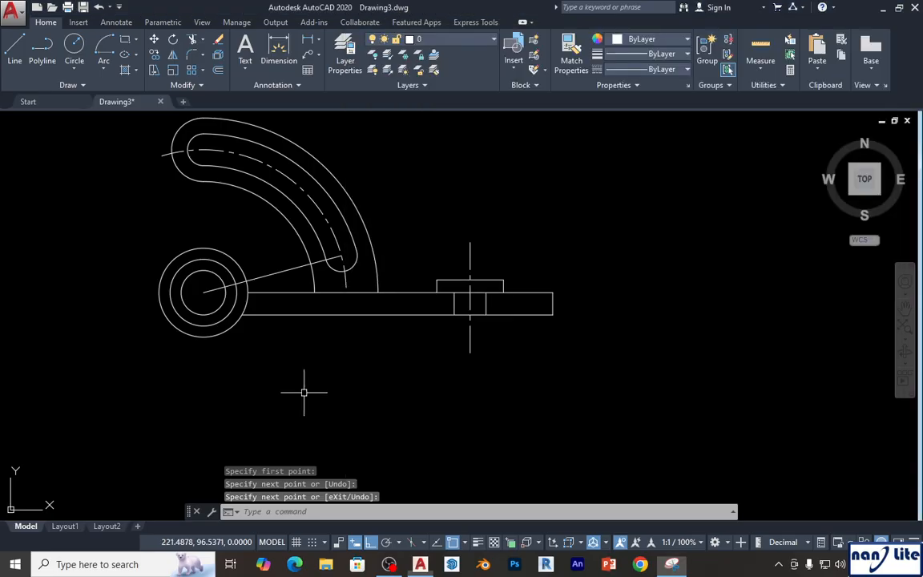
pyautogui.press('Escape')
pyautogui.click(272, 273)
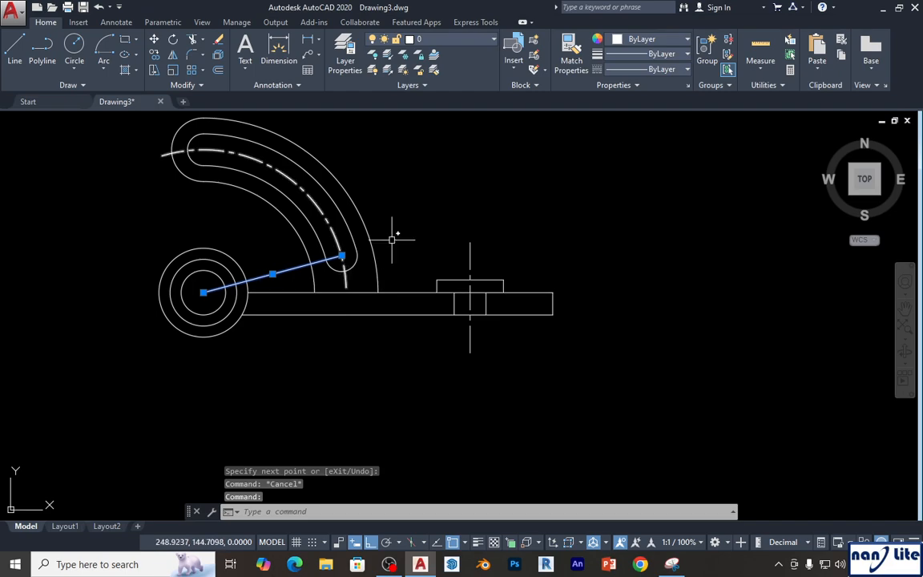
pyautogui.moveTo(386, 192); pyautogui.dragTo(358, 220, button='middle')
pyautogui.press('Escape')
# - Draw a horizontal practice line about 39.7 long in the empty area beyond the bracket
pyautogui.press('space')
pyautogui.click(516, 214)
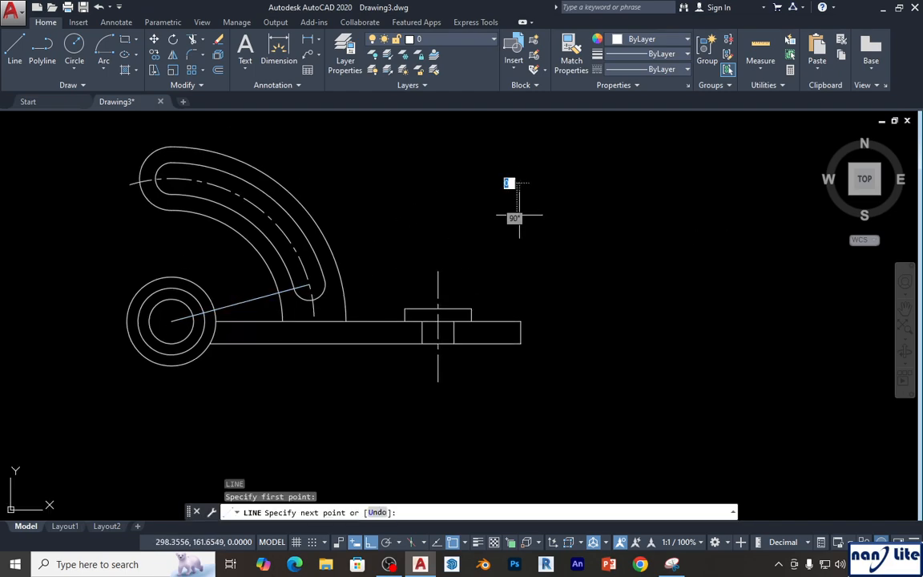
pyautogui.click(642, 227)
pyautogui.press('space')
pyautogui.moveTo(653, 265); pyautogui.dragTo(625, 273, button='middle')
pyautogui.press('space')
# - Stretch the end of the horizontal practice line farther out along its own direction
pyautogui.click(577, 226)
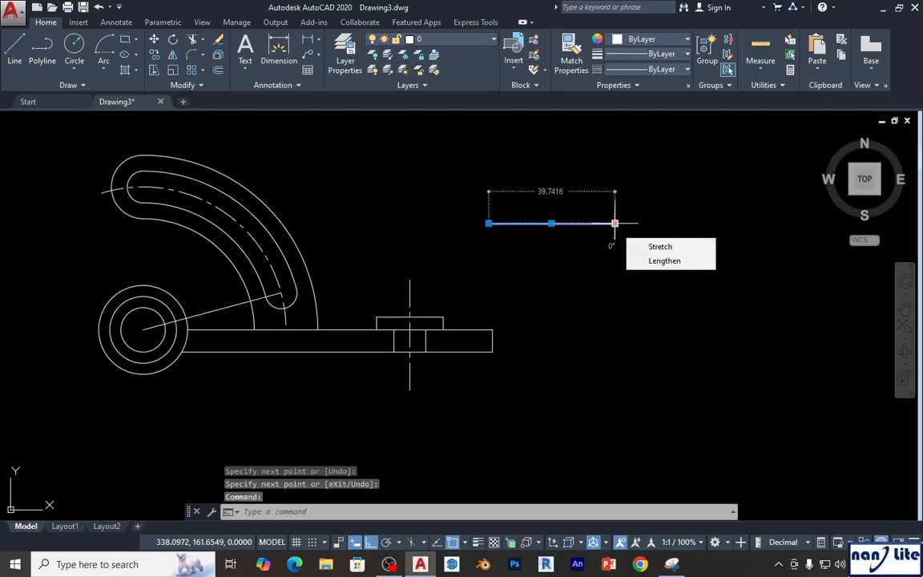
pyautogui.click(614, 223)
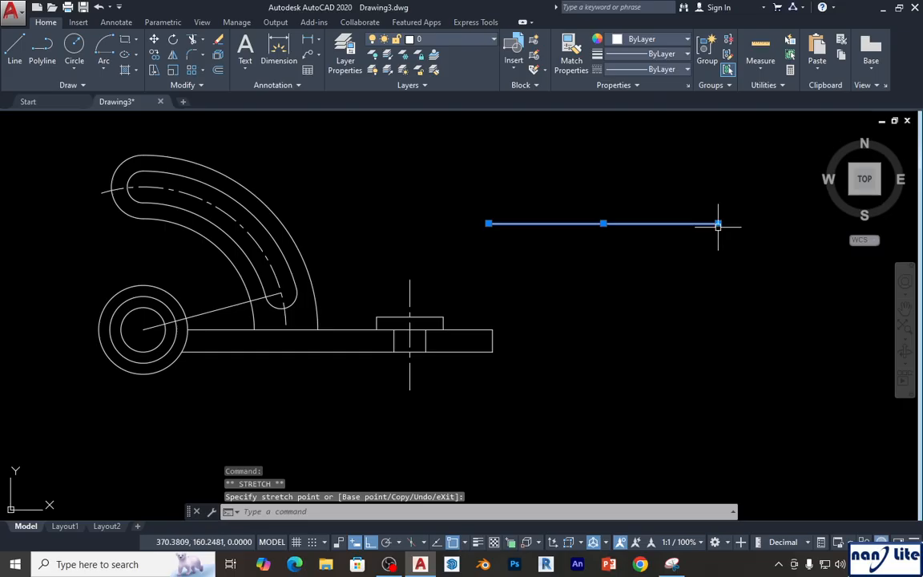
pyautogui.click(766, 224)
pyautogui.press('Escape')
# - Turn ortho off and draw a sloping practice line about 42.4 long at about 32° below the horizontal one
pyautogui.moveTo(630, 274)
pyautogui.mouseDown(button='middle')
pyautogui.moveTo(531, 274)
pyautogui.moveTo(539, 310)
pyautogui.mouseUp(button='middle')
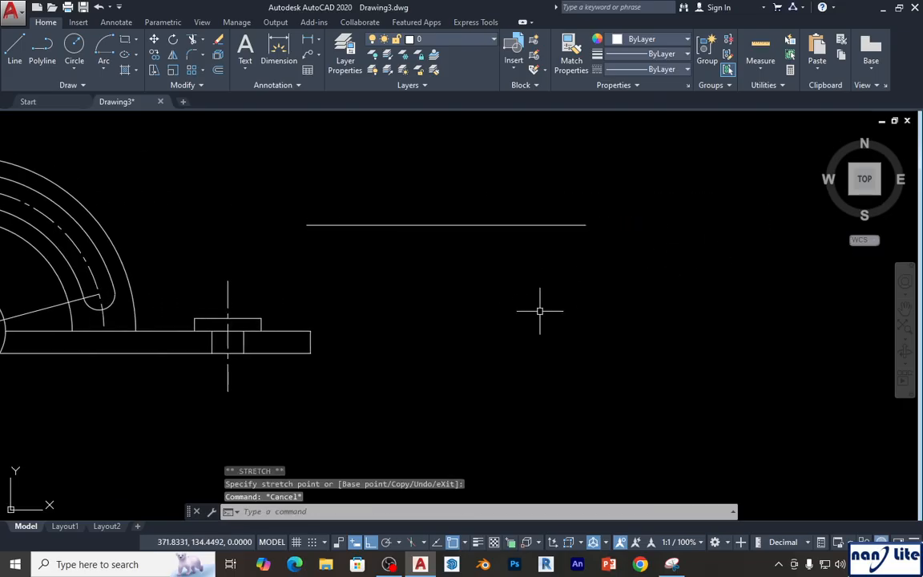
pyautogui.write('l')
pyautogui.press('Return')
pyautogui.click(538, 344)
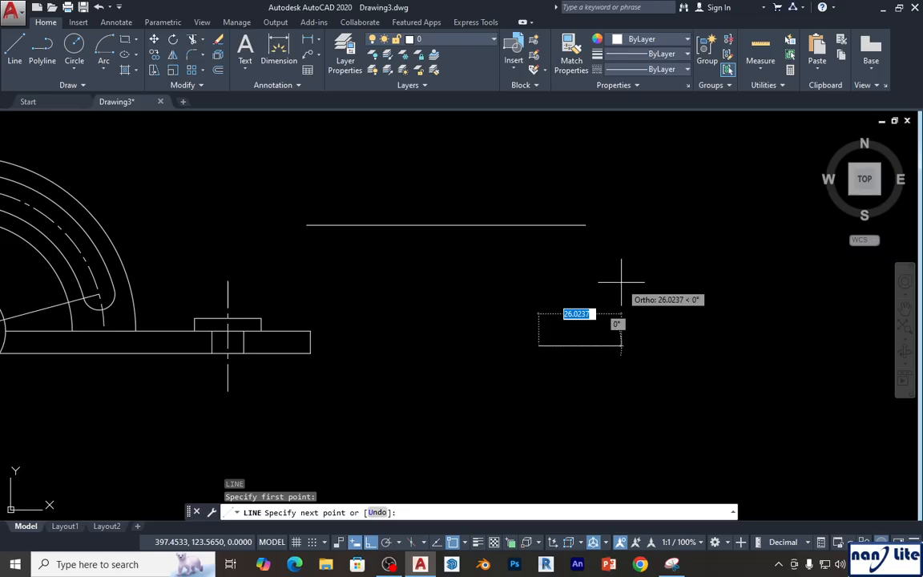
pyautogui.press('F8')
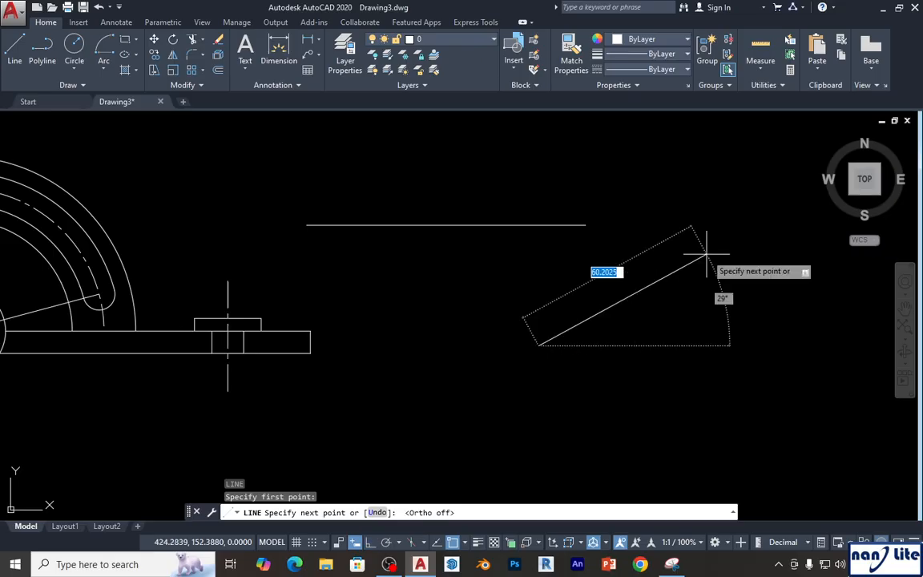
pyautogui.click(650, 274)
pyautogui.press('Escape')
# - Try stretching the sloping practice line's upper end, and extend it along its own direction with the Lengthen grip option
pyautogui.click(642, 281)
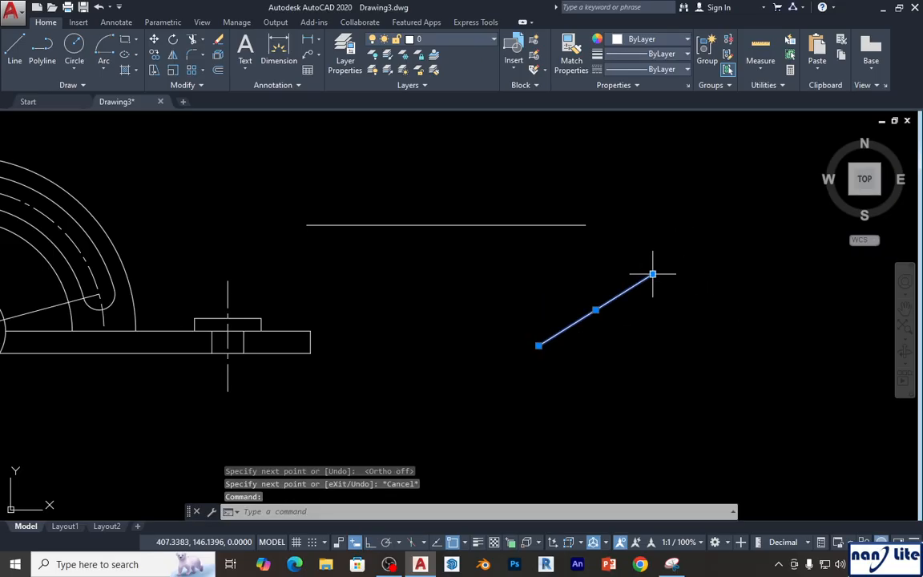
pyautogui.click(651, 274)
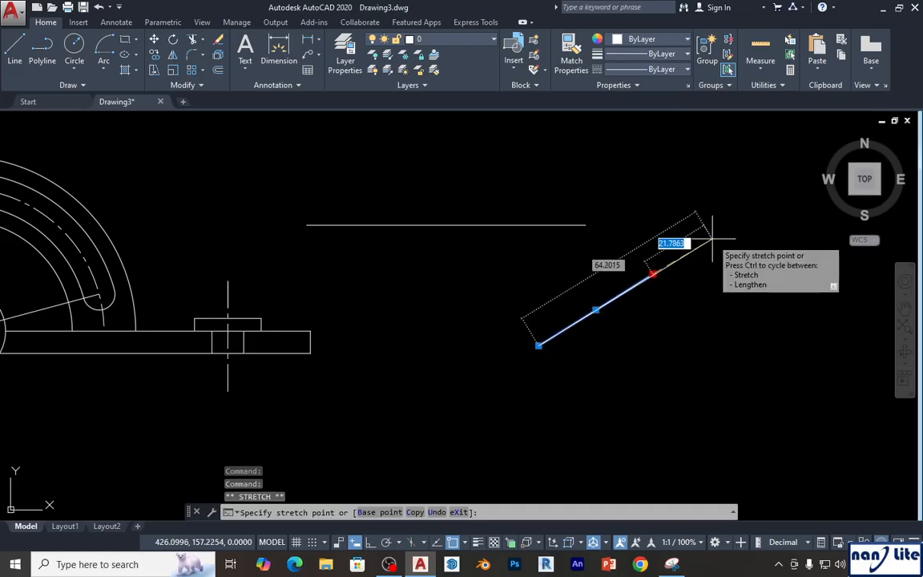
pyautogui.press('Escape')
pyautogui.moveTo(653, 275)
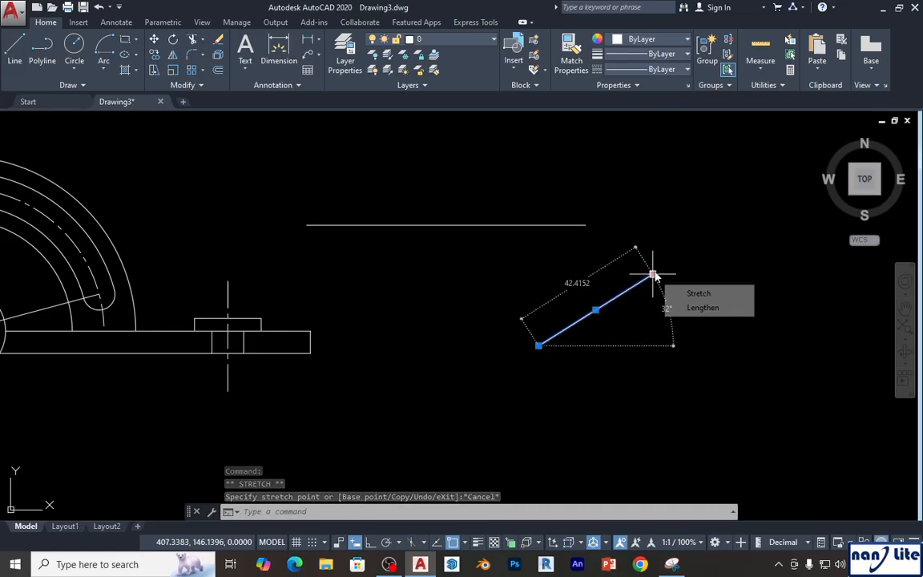
pyautogui.click(693, 307)
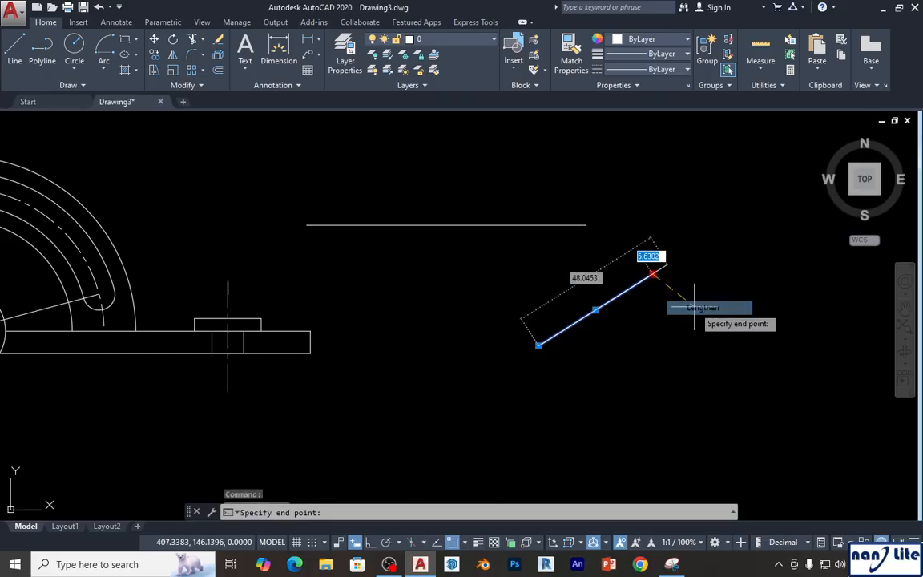
pyautogui.click(754, 244)
pyautogui.moveTo(657, 295); pyautogui.dragTo(720, 245, button='middle')
pyautogui.press('Escape')
# - Lengthen the bracket's angled line past the arm's outer edge, keeping its 15° direction
pyautogui.moveTo(472, 275); pyautogui.dragTo(644, 281, button='middle')
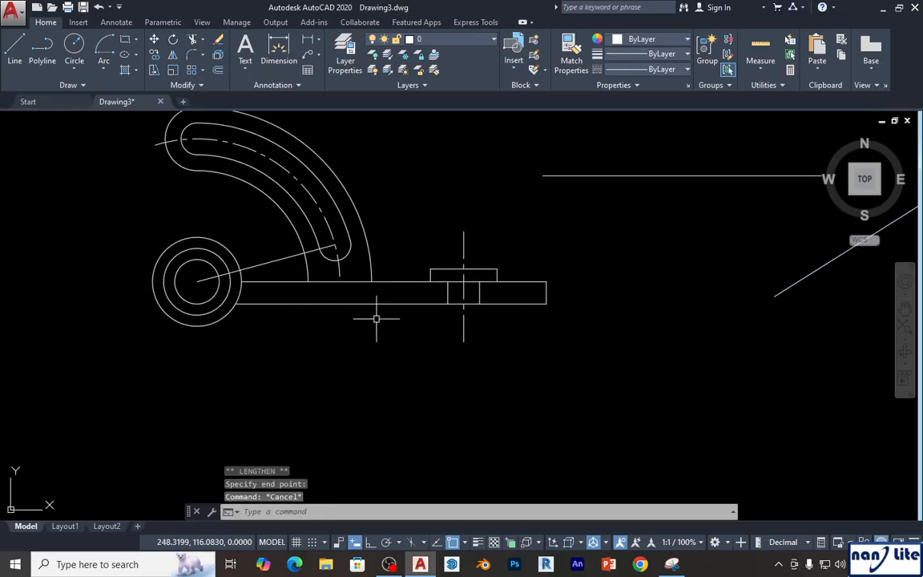
pyautogui.click(276, 260)
pyautogui.moveTo(335, 245)
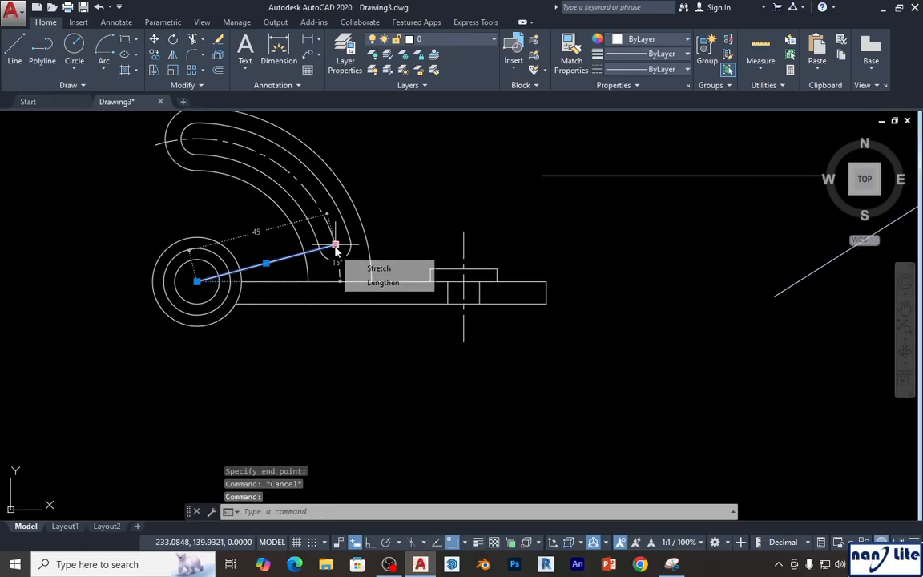
pyautogui.click(376, 283)
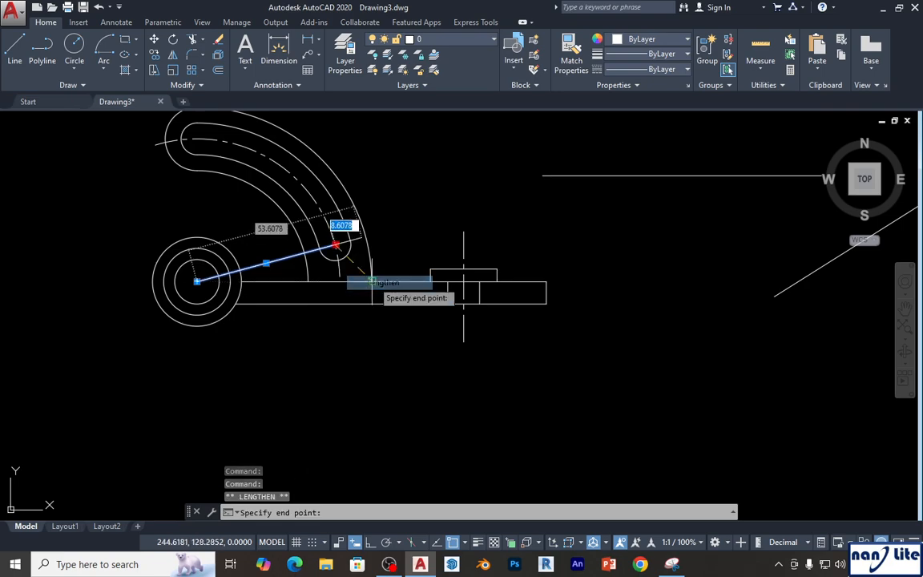
pyautogui.click(394, 230)
pyautogui.press('Escape')
pyautogui.press('Escape')
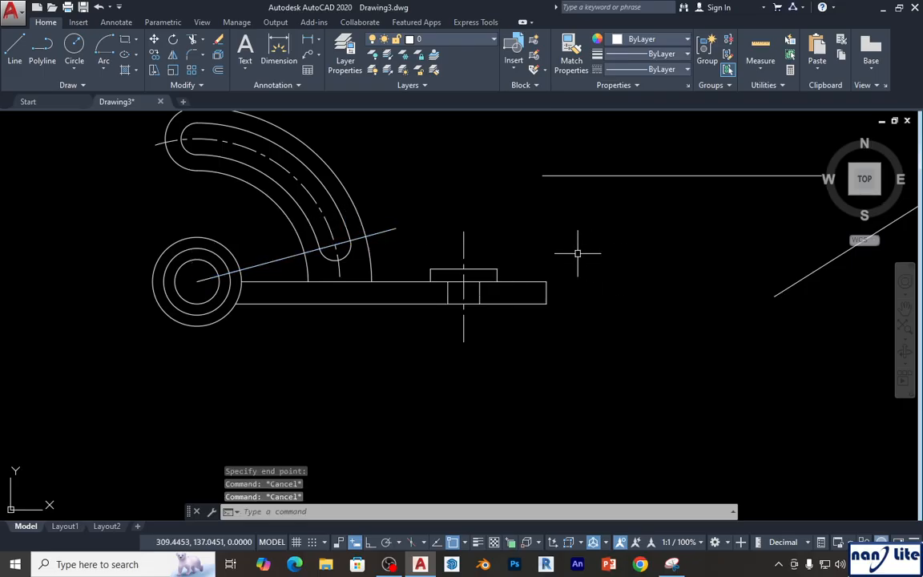
# - Match the properties of the hole's vertical centreline onto the angled 15° line
pyautogui.write('ma')
pyautogui.press('Return')
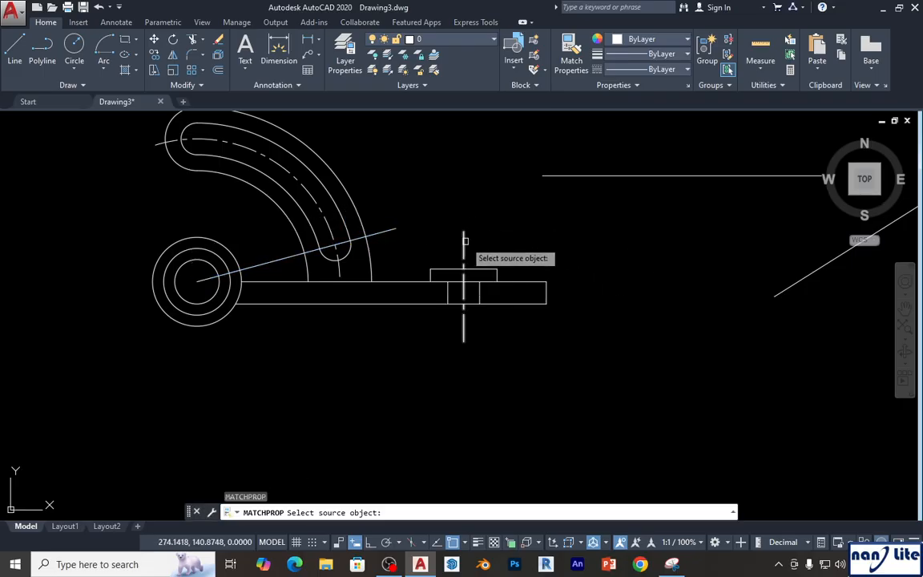
pyautogui.click(464, 240)
# - Erase the horizontal and sloping practice lines beside the bracket
pyautogui.scroll(-3, 394, 232)
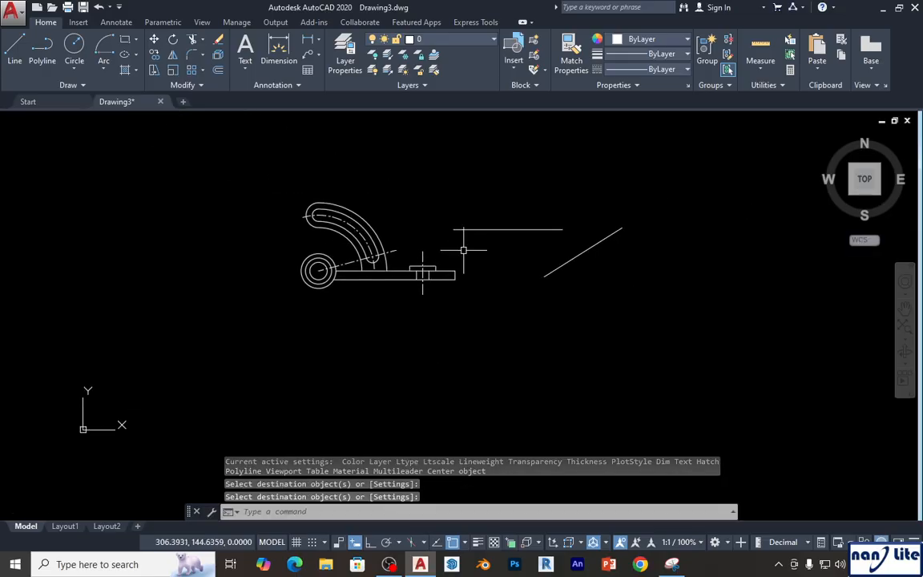
pyautogui.click(602, 282)
pyautogui.click(503, 192)
pyautogui.press('Delete')
# - Compare the bracket's centrelines with the reference drawing in the Snipping Tool, looking for those still missing
pyautogui.scroll(5, 390, 242)
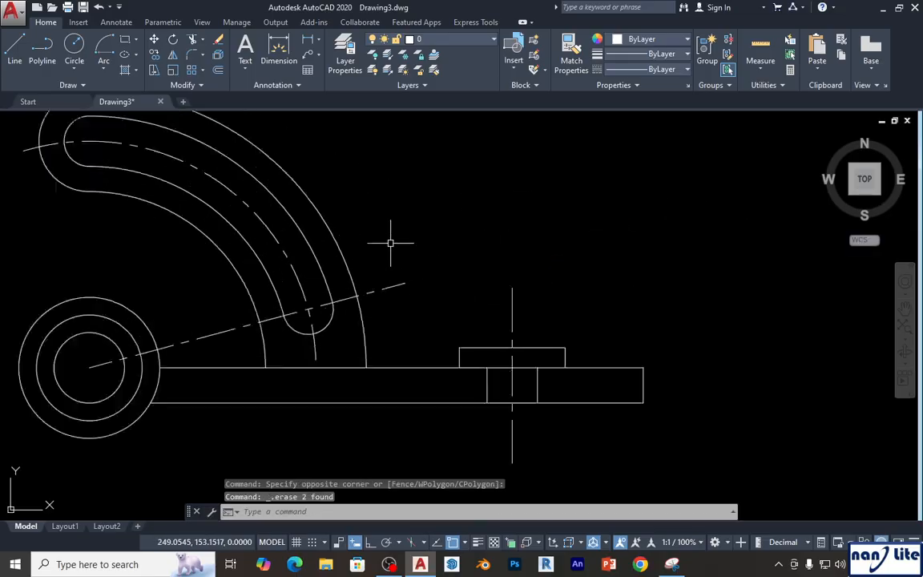
pyautogui.scroll(2, 400, 245)
pyautogui.scroll(-6, 420, 248)
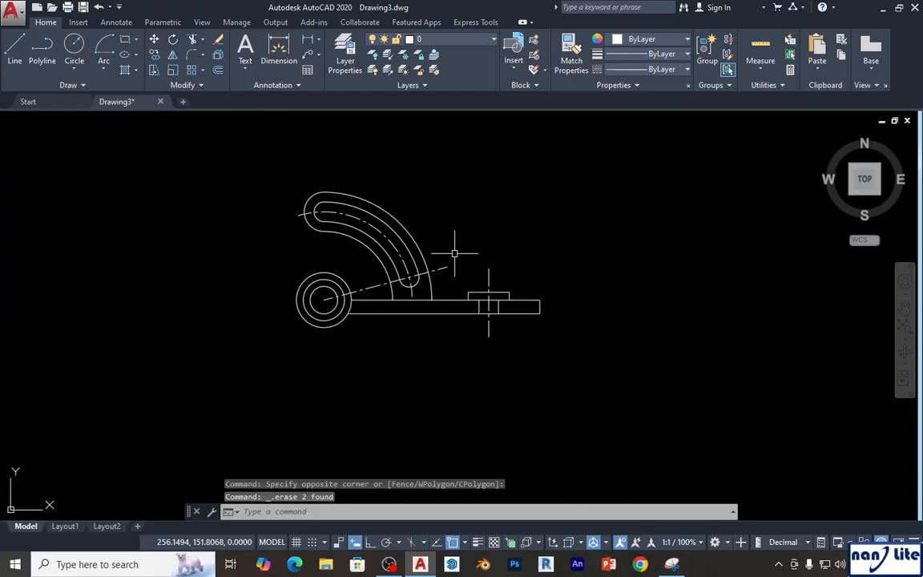
pyautogui.scroll(3, 454, 253)
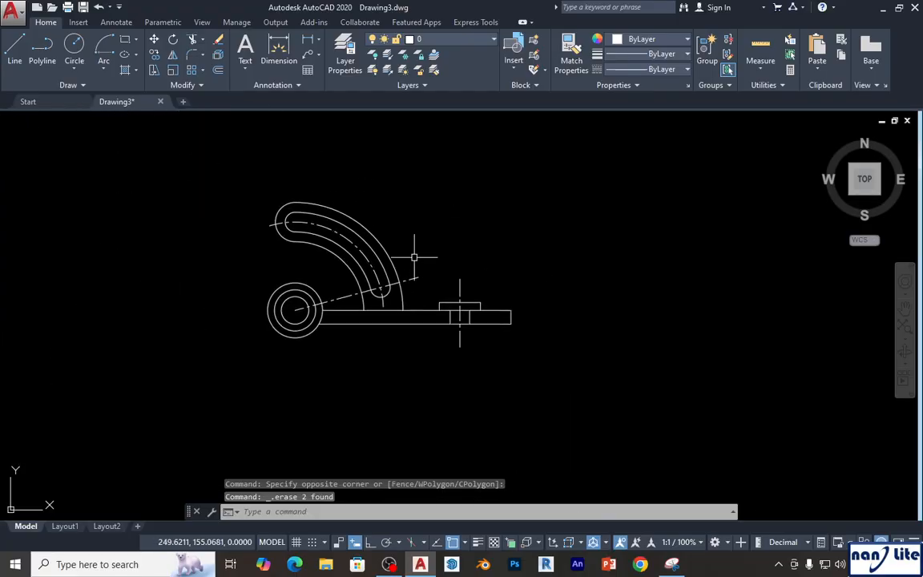
pyautogui.click(671, 566)
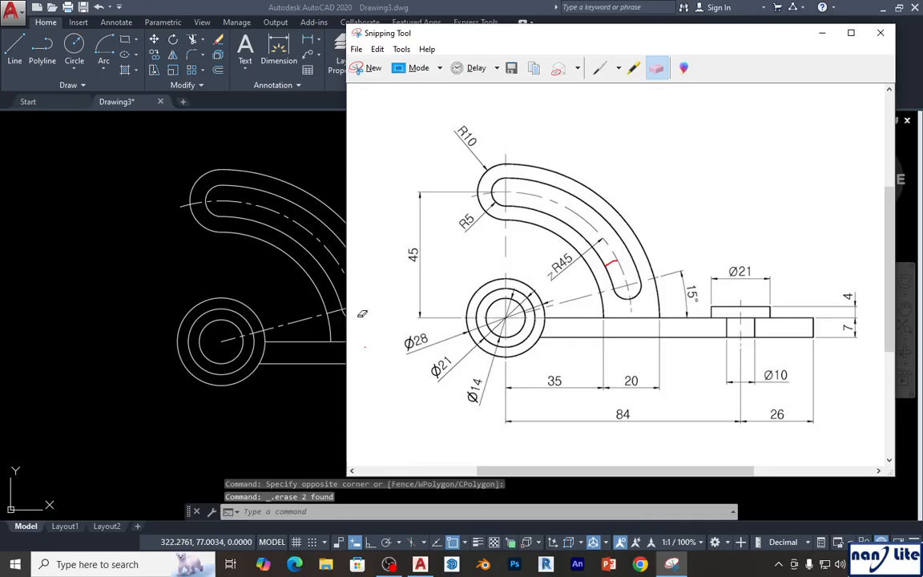
pyautogui.click(205, 258)
pyautogui.moveTo(200, 277); pyautogui.dragTo(245, 271, button='middle')
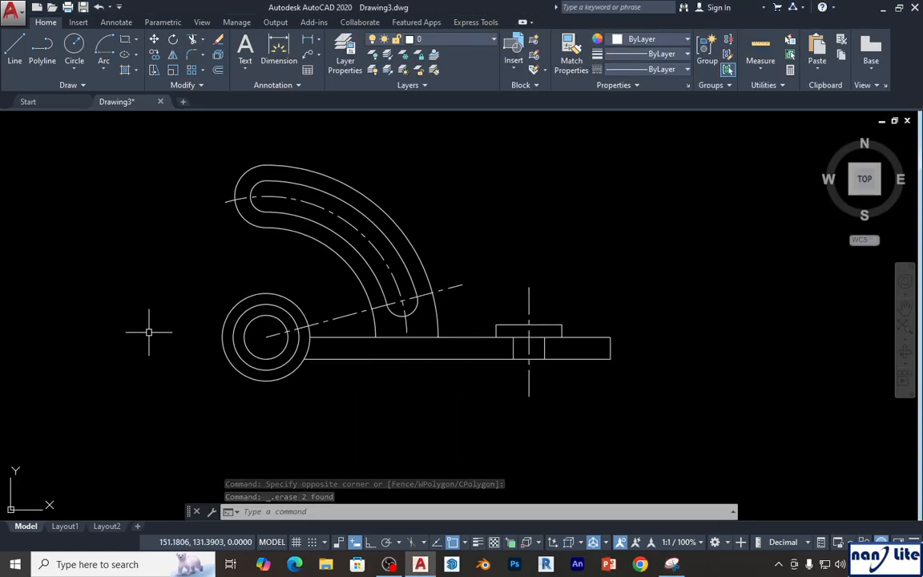
# - Draw a vertical line about 39 units long beside the concentric circles with Ortho on
pyautogui.write('l')
pyautogui.press('Return')
pyautogui.click(198, 280)
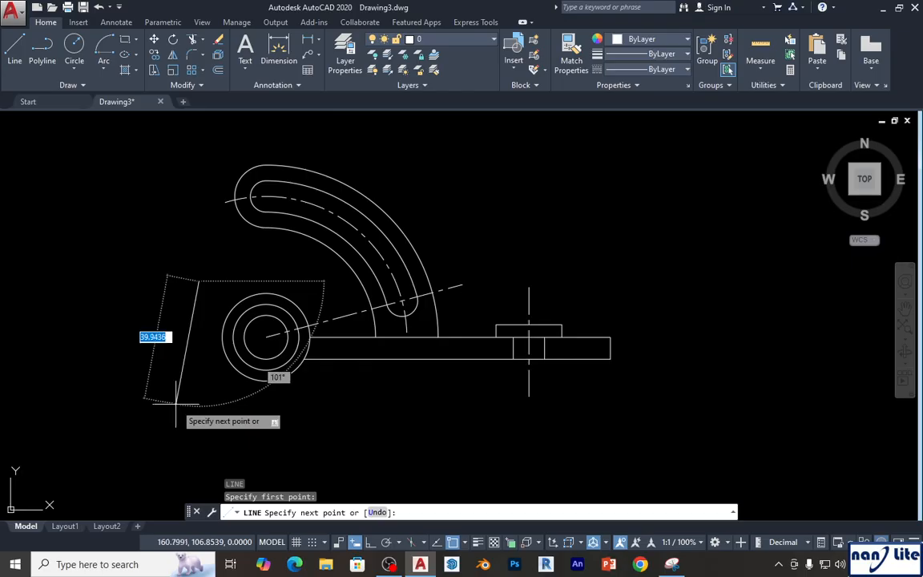
pyautogui.press('F8')
pyautogui.click(199, 403)
pyautogui.press('Return')
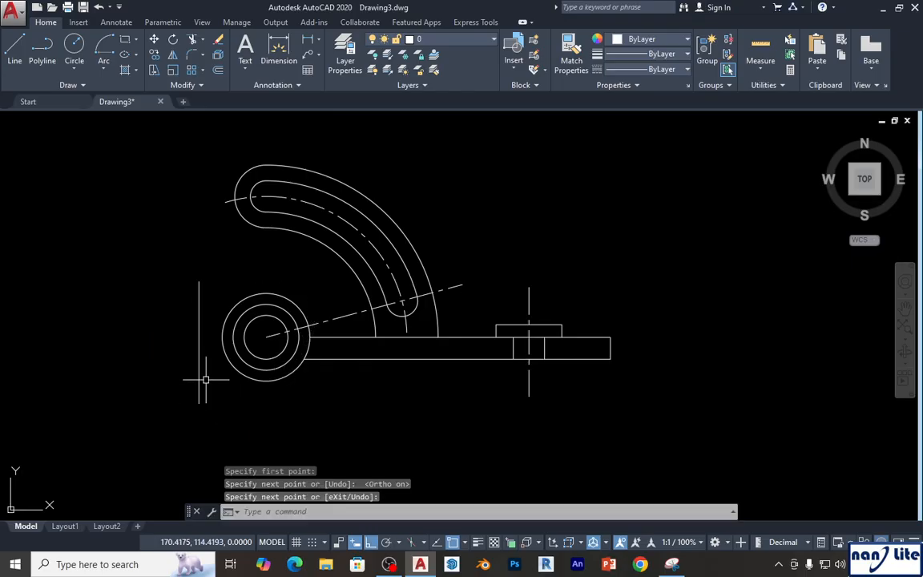
# - Move the new vertical line by its midpoint onto the centre of the concentric circles
pyautogui.write('m')
pyautogui.press('Return')
pyautogui.click(212, 381)
pyautogui.click(163, 346)
pyautogui.press('Return')
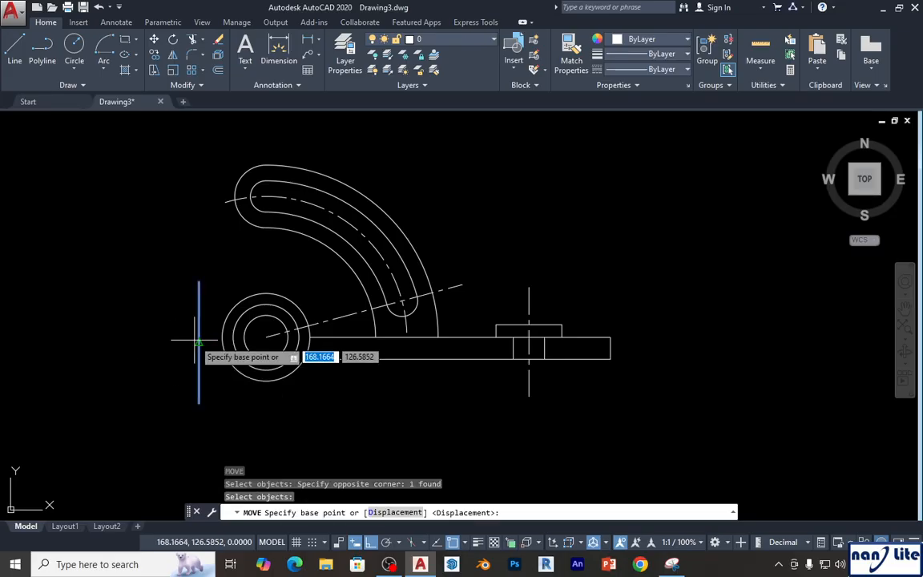
pyautogui.click(199, 342)
pyautogui.click(266, 342)
pyautogui.press('Escape')
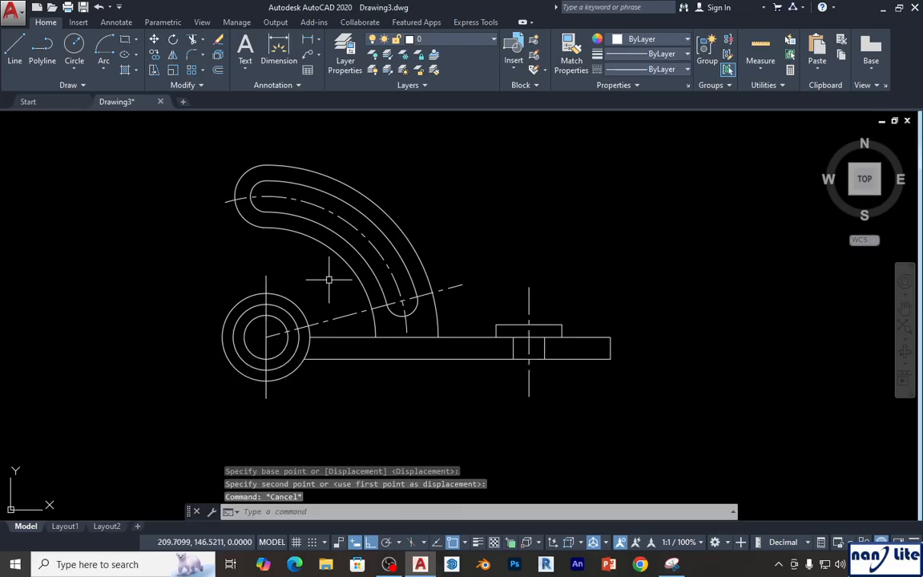
# - Rotate a copy of the vertical line 90° about the circles' centre to form the horizontal centreline
pyautogui.press('Return')
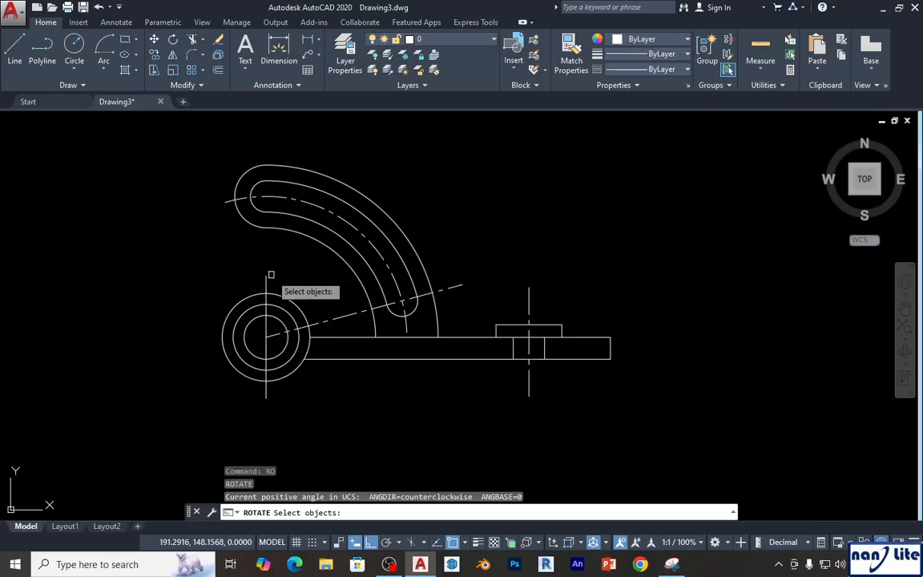
pyautogui.click(267, 279)
pyautogui.press('Return')
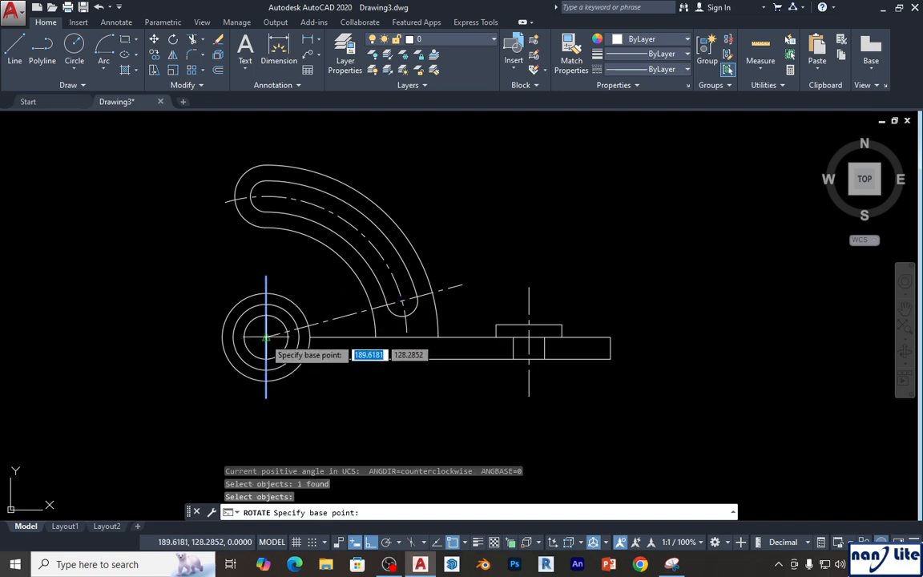
pyautogui.click(266, 337)
pyautogui.write('c')
pyautogui.press('Return')
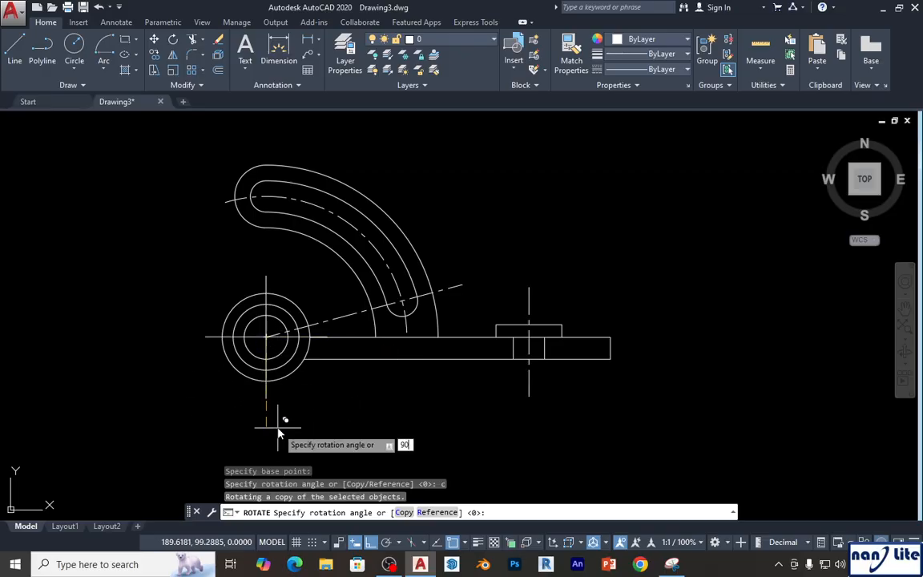
pyautogui.press('Return')
pyautogui.press('Escape')
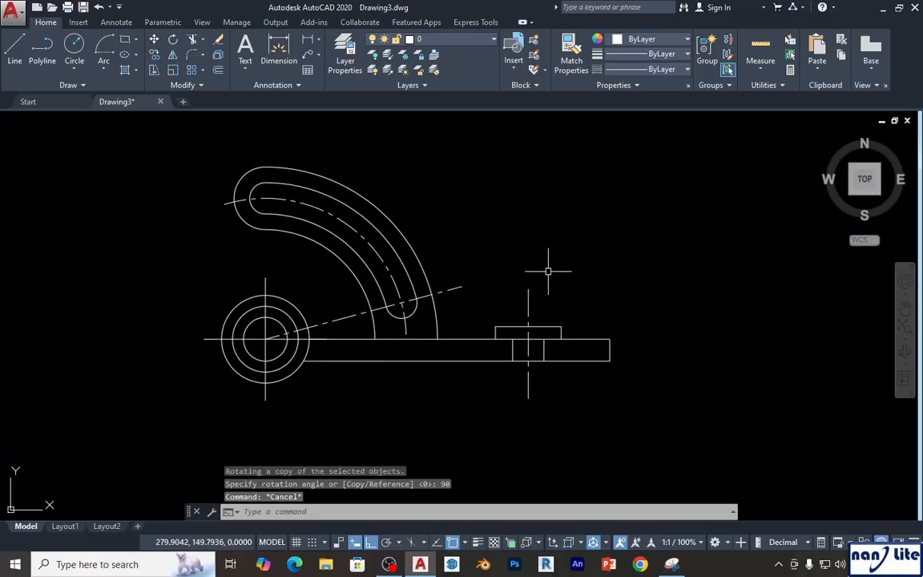
# - Match the properties of the angled 15° centreline onto the circles' vertical and horizontal lines
pyautogui.write('ma')
pyautogui.press('Return')
pyautogui.click(451, 287)
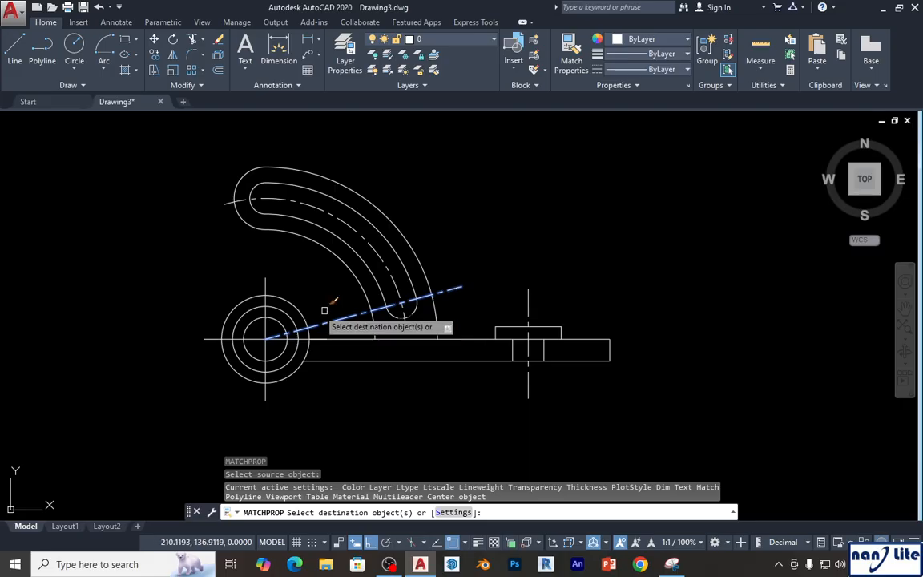
pyautogui.click(267, 284)
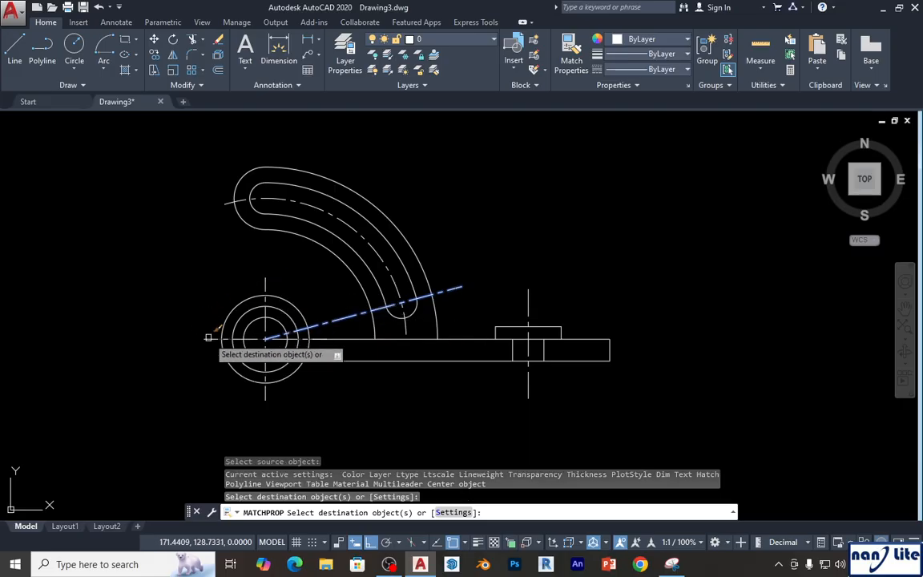
pyautogui.click(209, 338)
pyautogui.moveTo(231, 296); pyautogui.dragTo(230, 346, button='middle')
pyautogui.press('Escape')
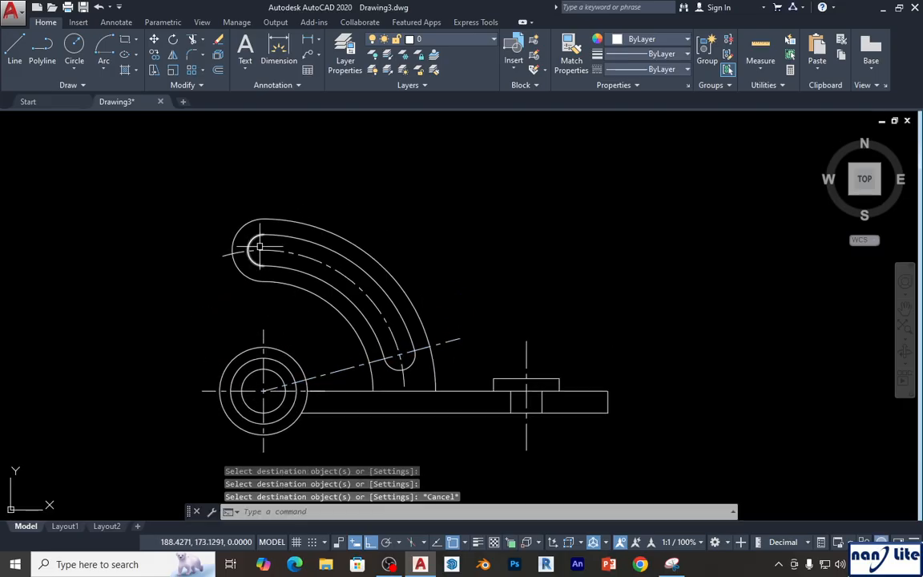
# - Copy the circles' vertical centreline from their centre up to the centre of the slot's upper rounded end
pyautogui.write('co')
pyautogui.press('Return')
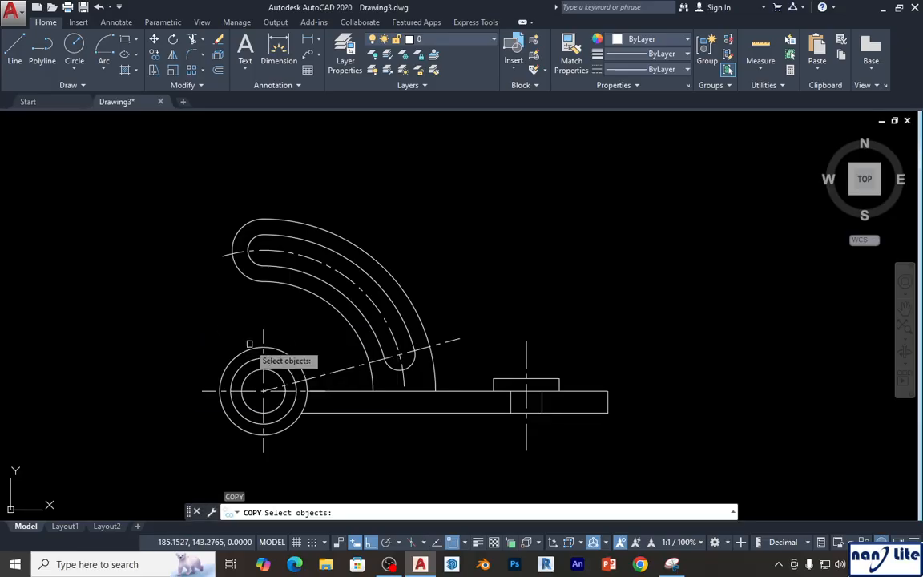
pyautogui.click(264, 335)
pyautogui.press('Return')
pyautogui.click(264, 391)
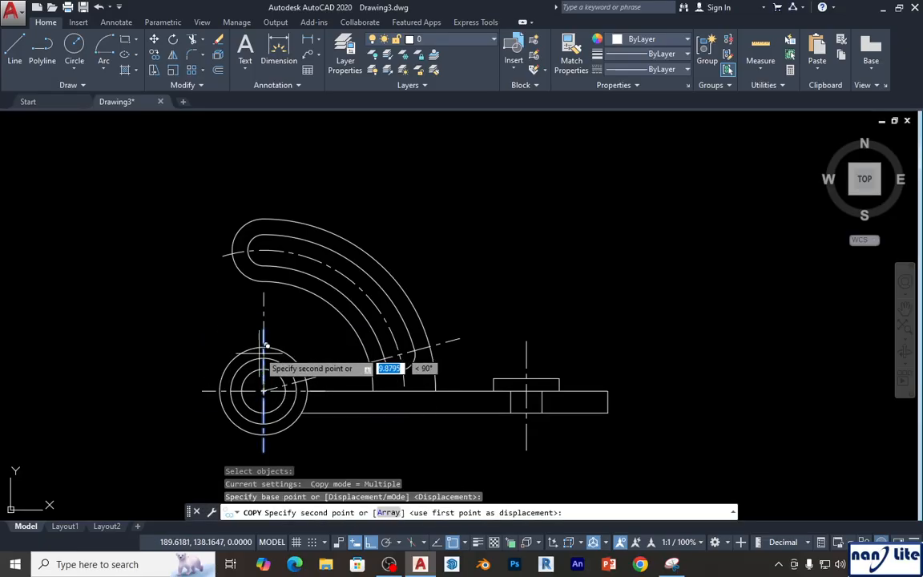
pyautogui.click(266, 247)
pyautogui.press('Return')
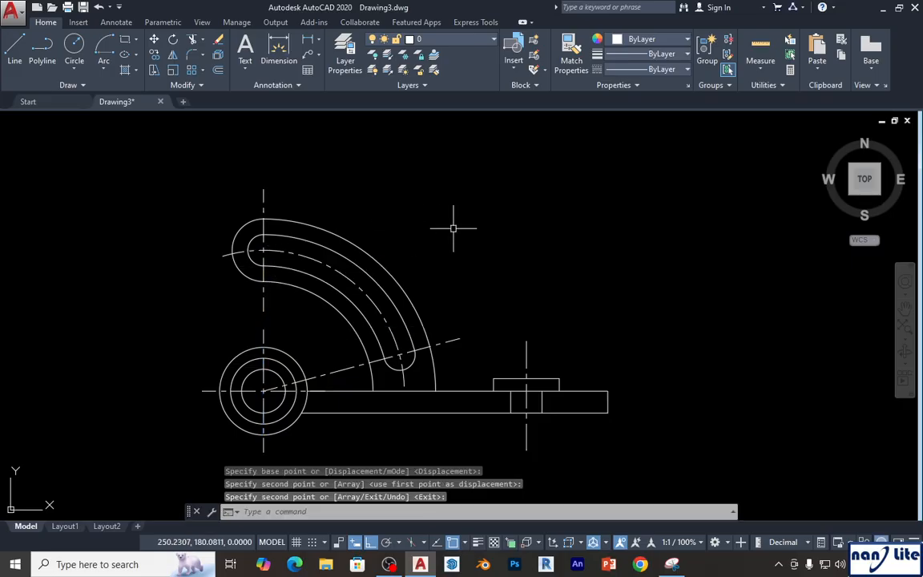
# - Check the bracket and its centrelines against the dimensioned reference drawing in the Snipping Tool
pyautogui.scroll(-2, 524, 248)
pyautogui.moveTo(524, 248); pyautogui.dragTo(392, 249, button='middle')
pyautogui.moveTo(456, 293); pyautogui.dragTo(385, 298, button='middle')
pyautogui.scroll(2, 239, 378)
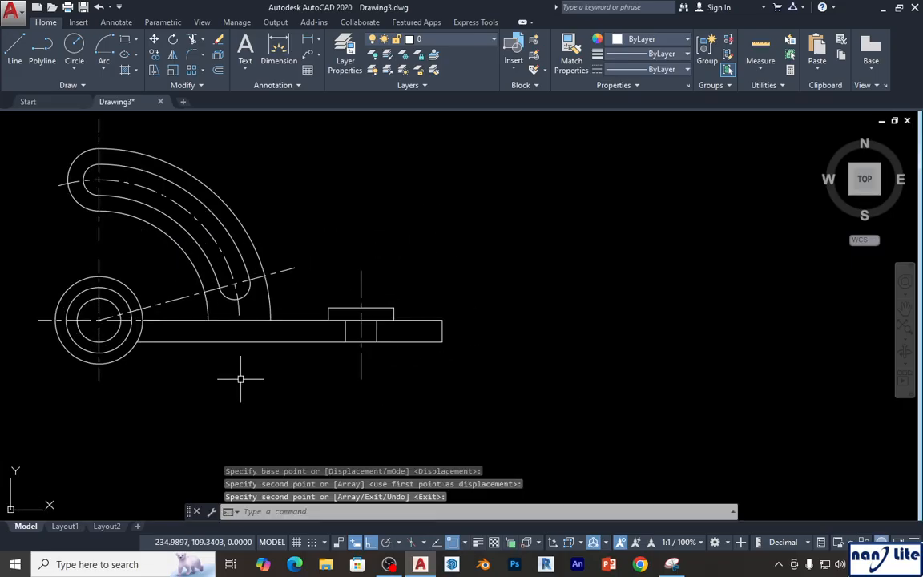
pyautogui.moveTo(240, 380); pyautogui.dragTo(254, 399, button='middle')
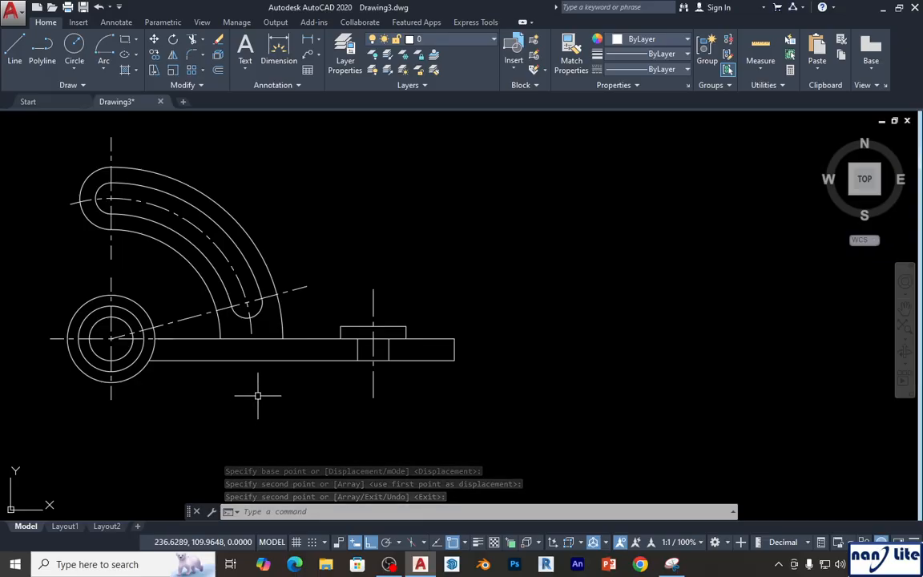
pyautogui.scroll(-2, 265, 393)
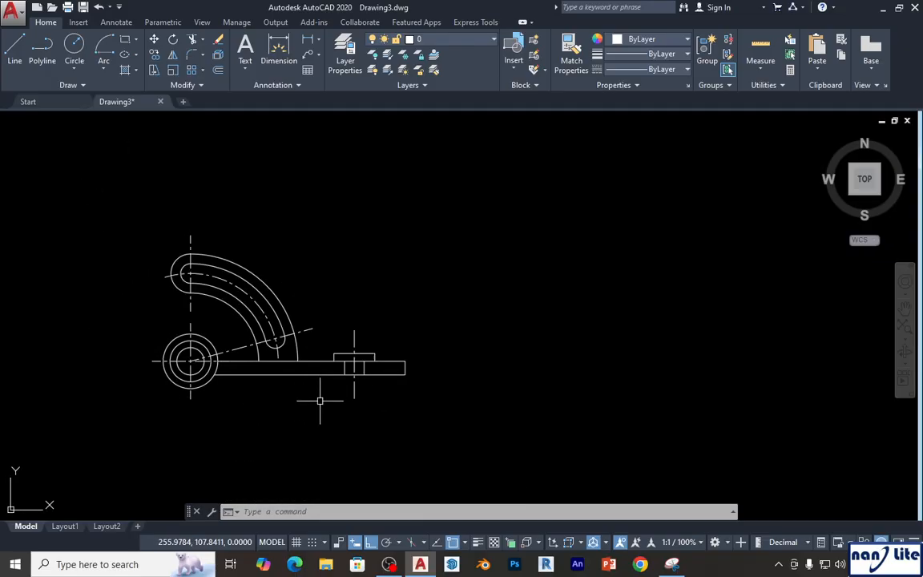
pyautogui.moveTo(477, 400); pyautogui.dragTo(427, 395, button='middle')
pyautogui.click(683, 564)
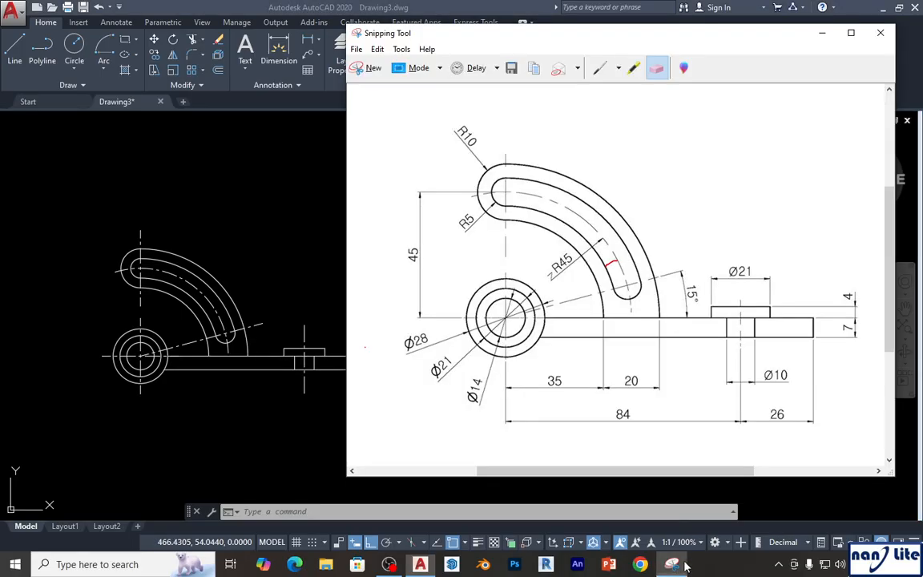
pyautogui.click(233, 449)
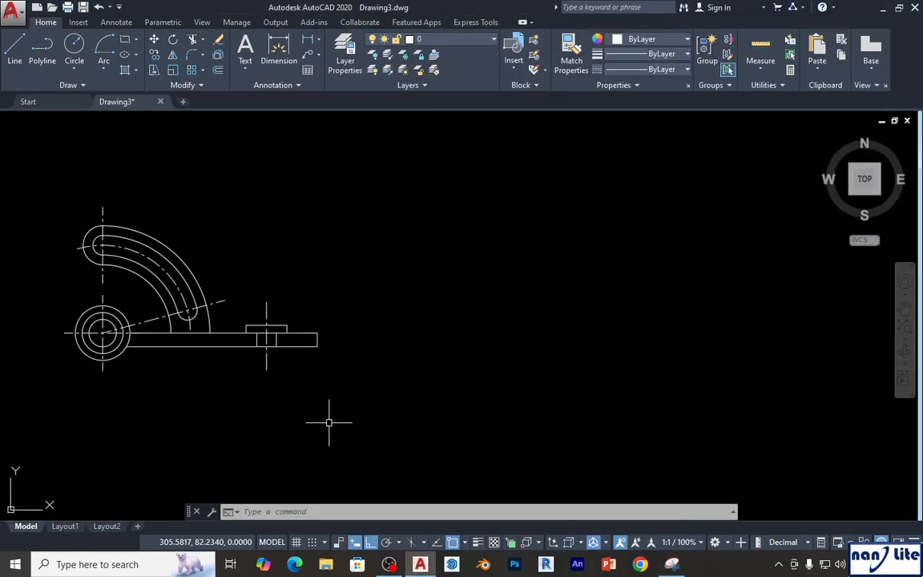
pyautogui.click(669, 566)
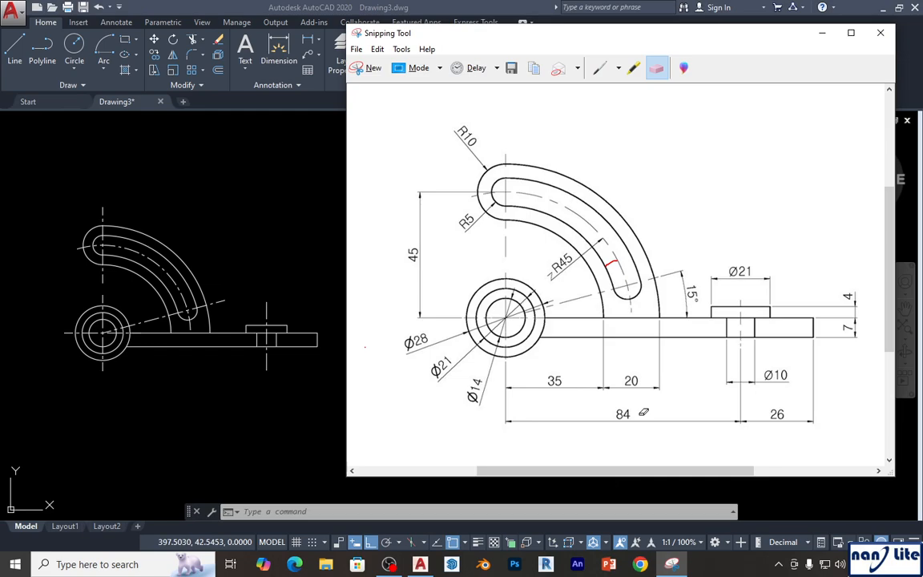